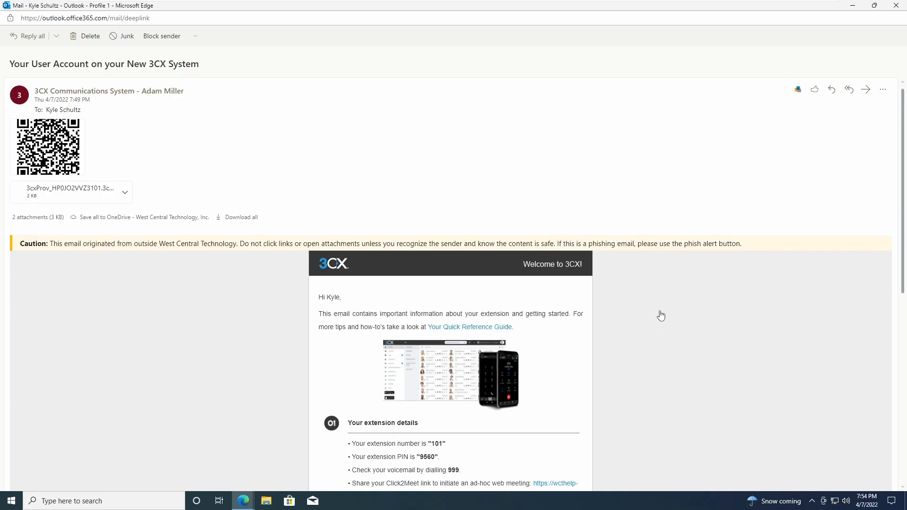
# Select the Web Client password in the 3CX welcome email and copy it.
pyautogui.scroll(-7, 659, 310)
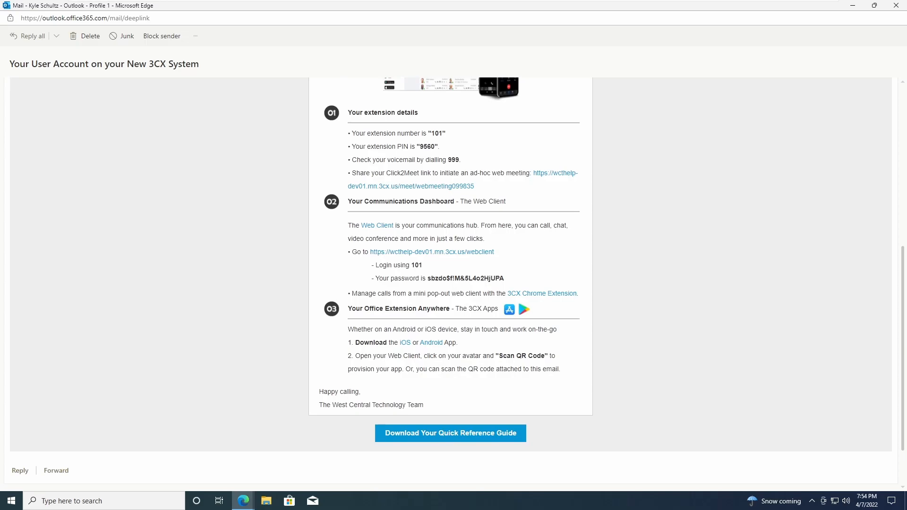
pyautogui.moveTo(352, 252); pyautogui.dragTo(506, 256)
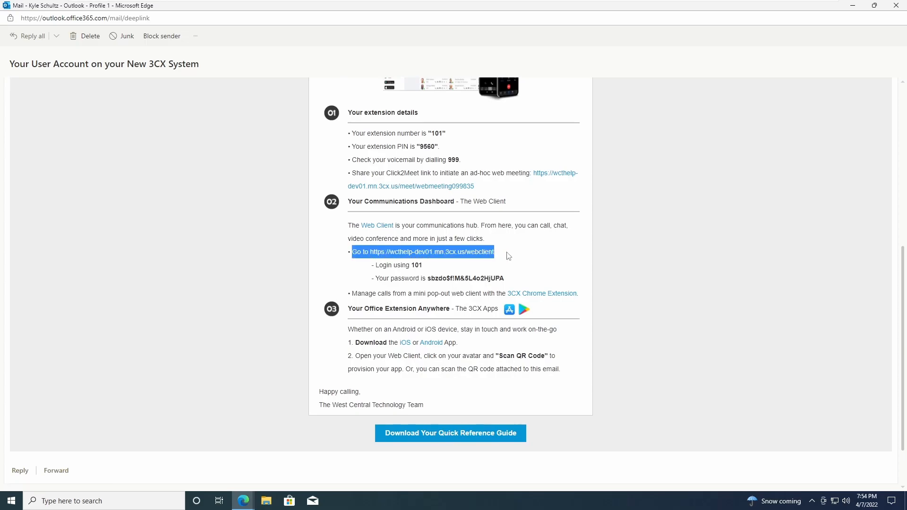
pyautogui.click(425, 272)
pyautogui.moveTo(411, 265); pyautogui.dragTo(506, 282)
pyautogui.rightClick(473, 278)
pyautogui.click(497, 287)
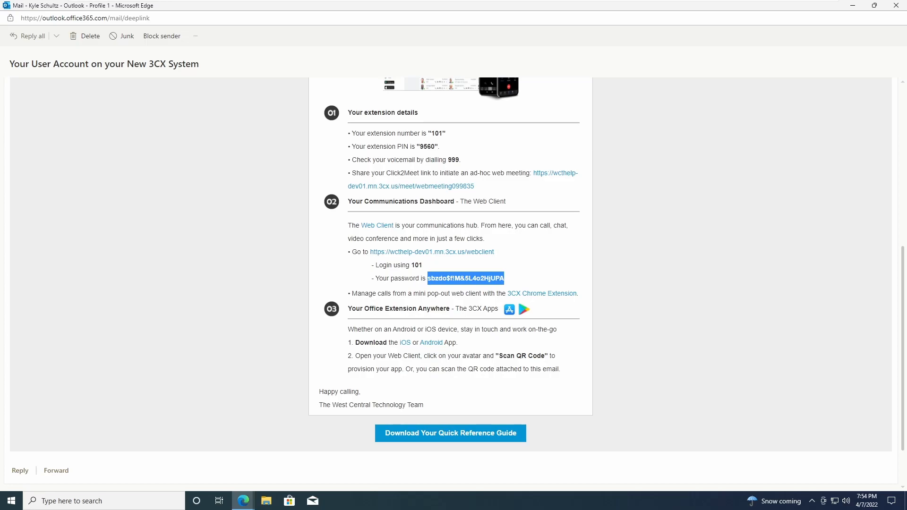
# Sign in to the 3CX Web Client as extension 101 with the pasted password, not saving it.
pyautogui.moveTo(243, 501)
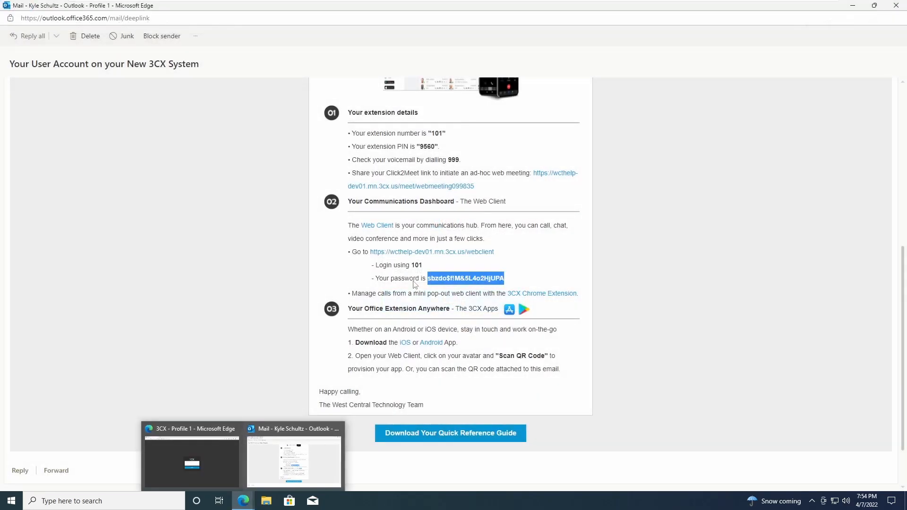
pyautogui.click(404, 252)
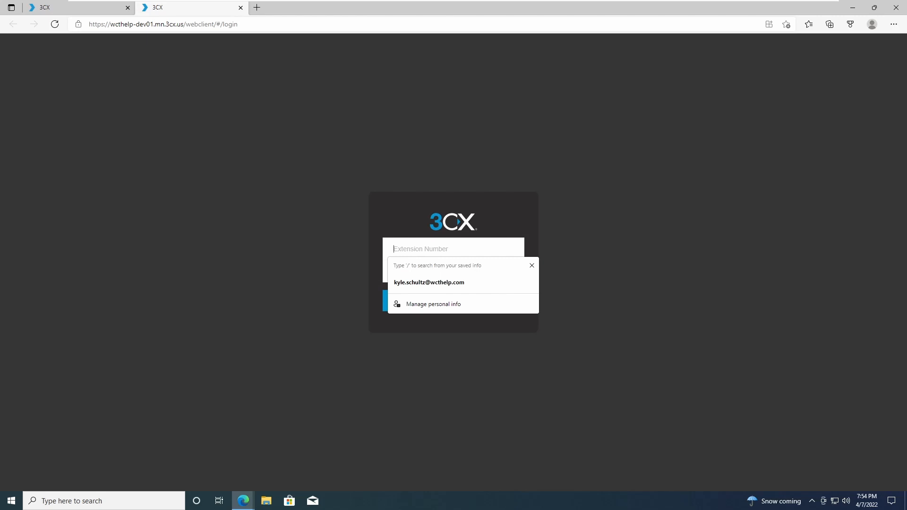
pyautogui.write('101')
pyautogui.hotkey('ctrl', 'v')
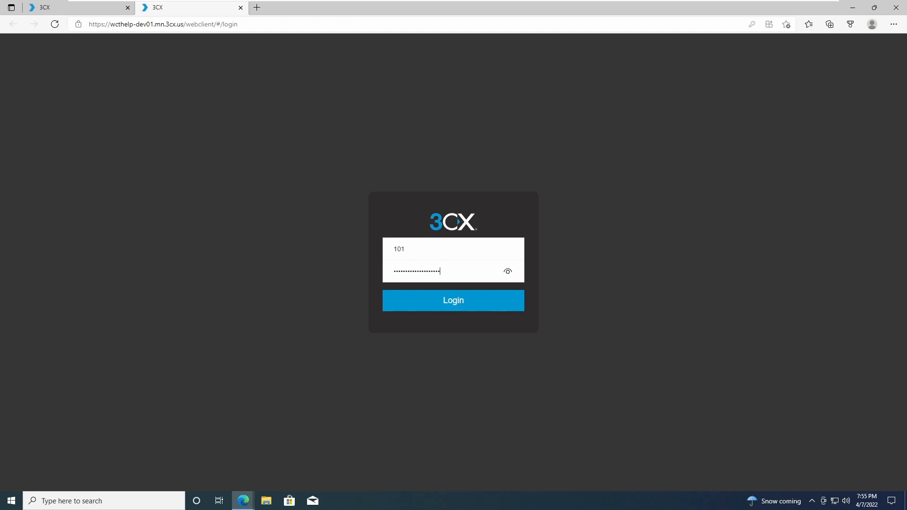
pyautogui.click(454, 300)
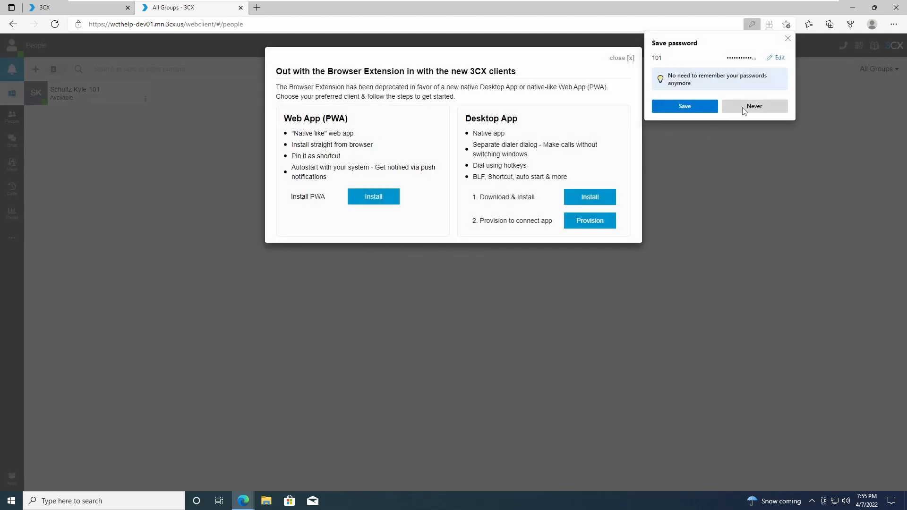
pyautogui.click(745, 107)
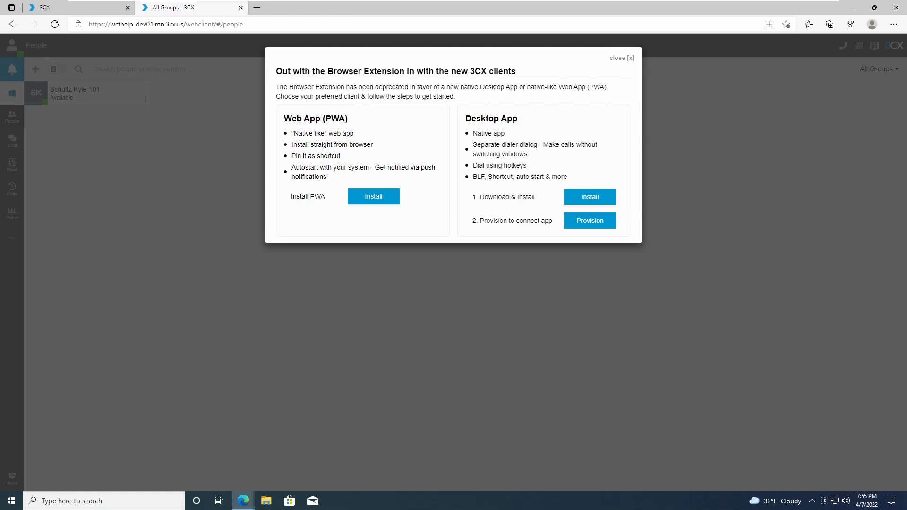
# Download the 3CX Desktop App installer, 3CXDesktopApp-18.8.508.msi.
pyautogui.moveTo(305, 71); pyautogui.dragTo(499, 71)
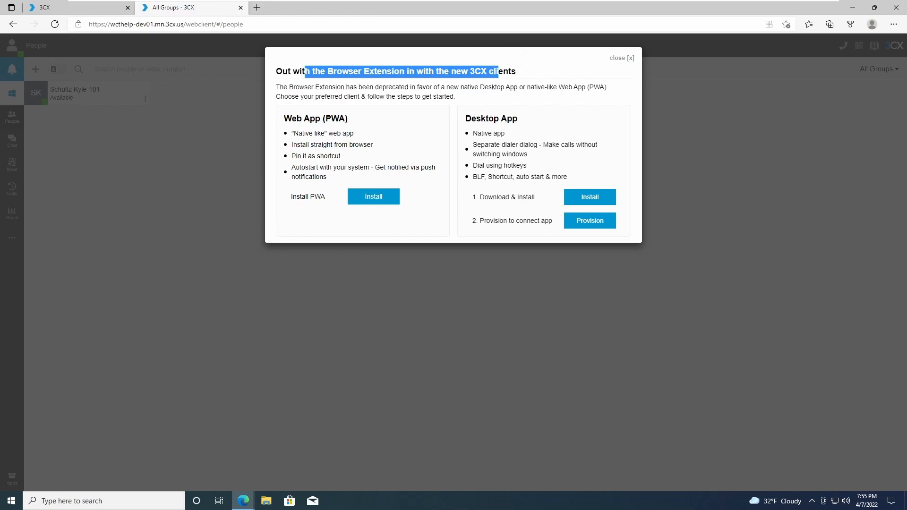
pyautogui.moveTo(465, 119); pyautogui.dragTo(519, 125)
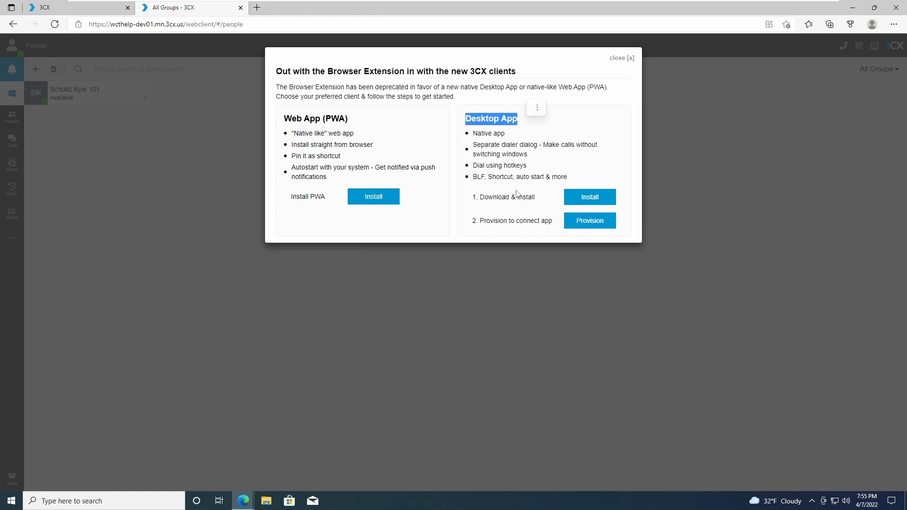
pyautogui.click(584, 203)
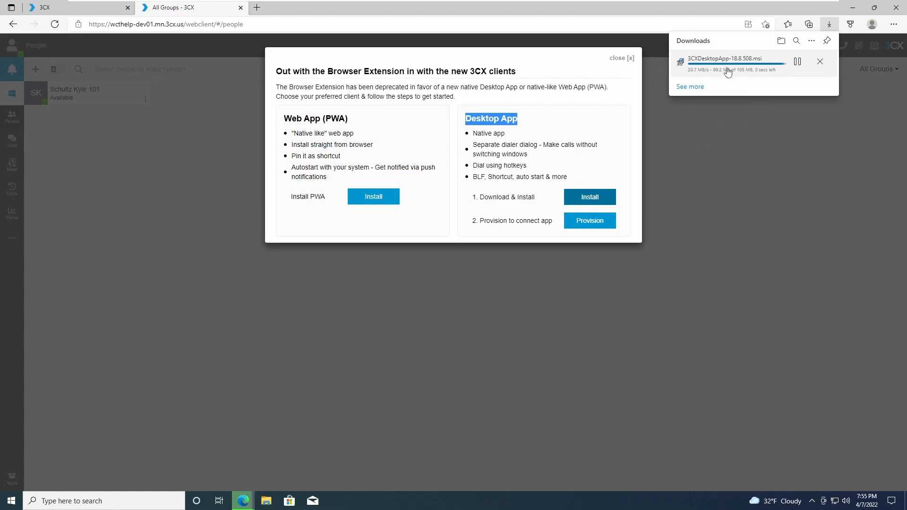
# Run the downloaded .msi and allow the app through the firewall on private and public networks.
pyautogui.click(728, 72)
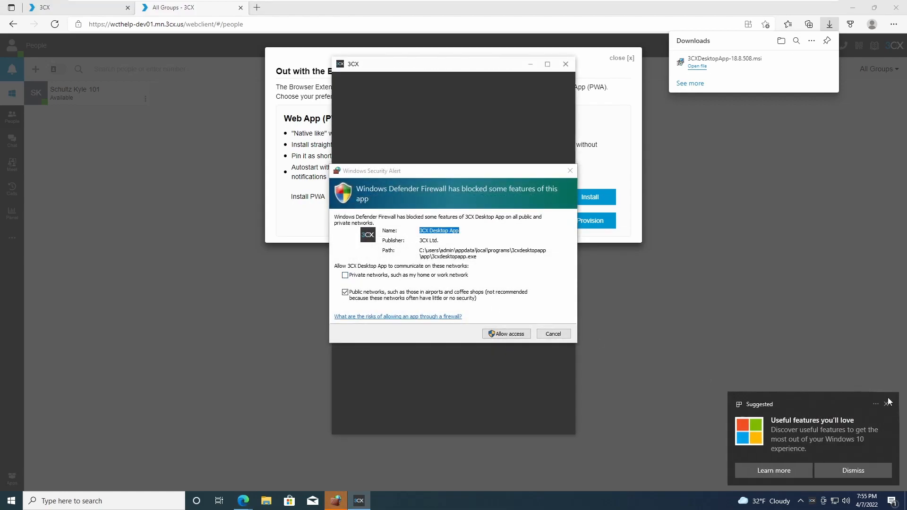
pyautogui.click(886, 403)
pyautogui.click(346, 276)
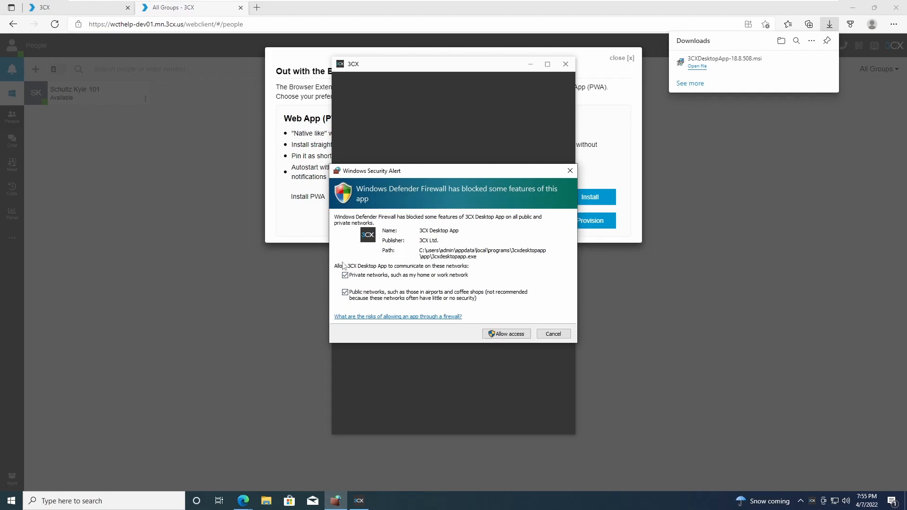
pyautogui.click(511, 337)
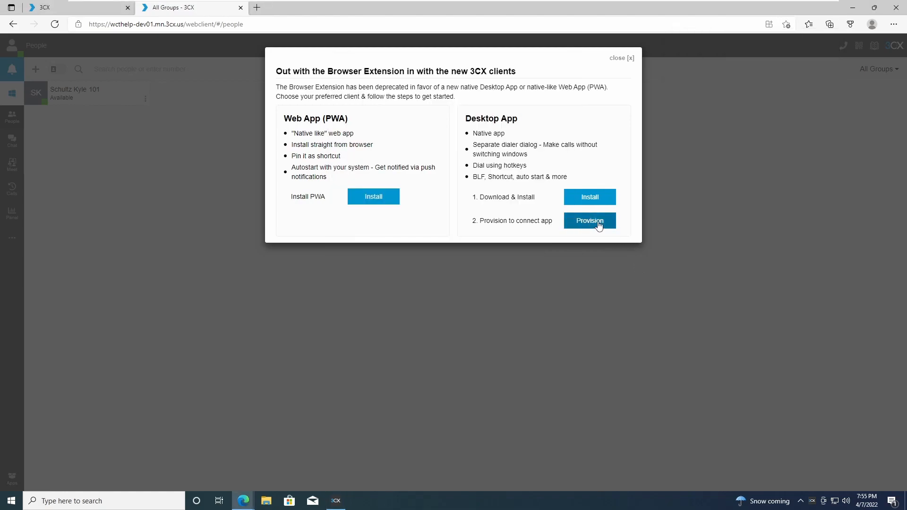
# Provision the desktop app via Edge, then close the 3CX and Outlook browser windows.
pyautogui.click(588, 227)
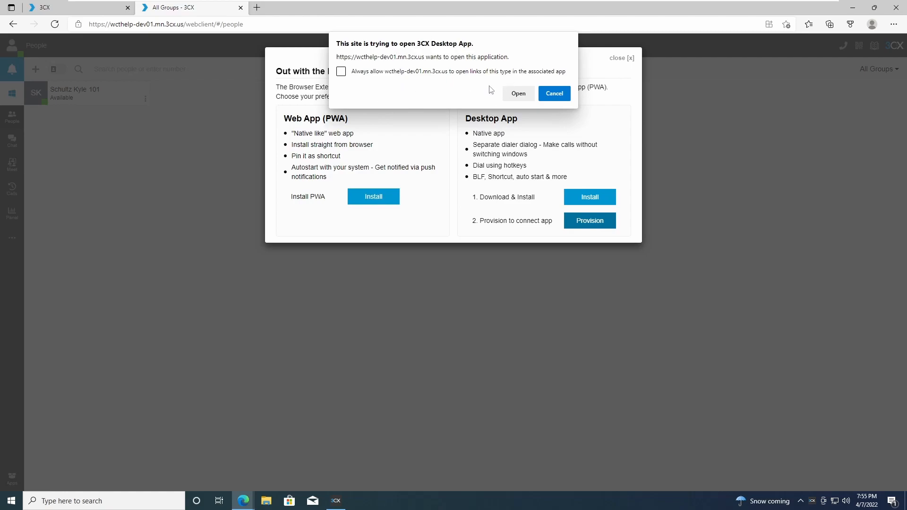
pyautogui.click(517, 94)
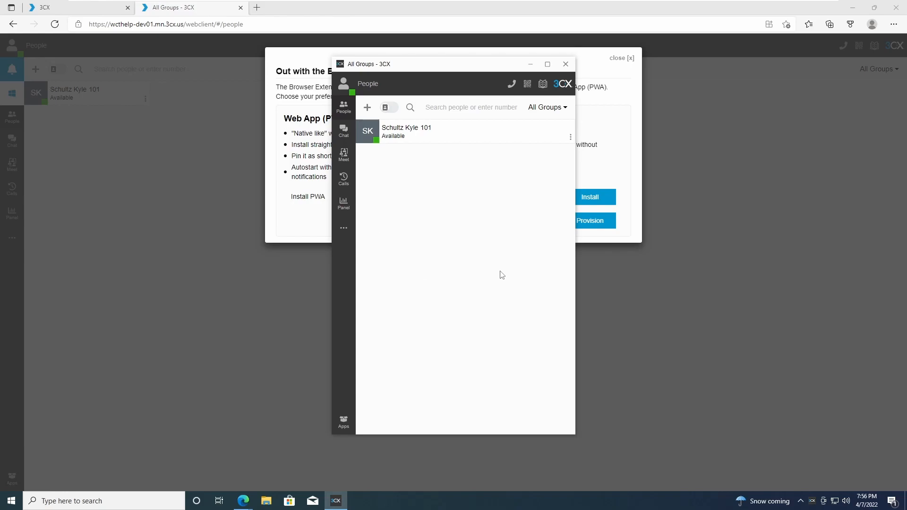
pyautogui.click(896, 7)
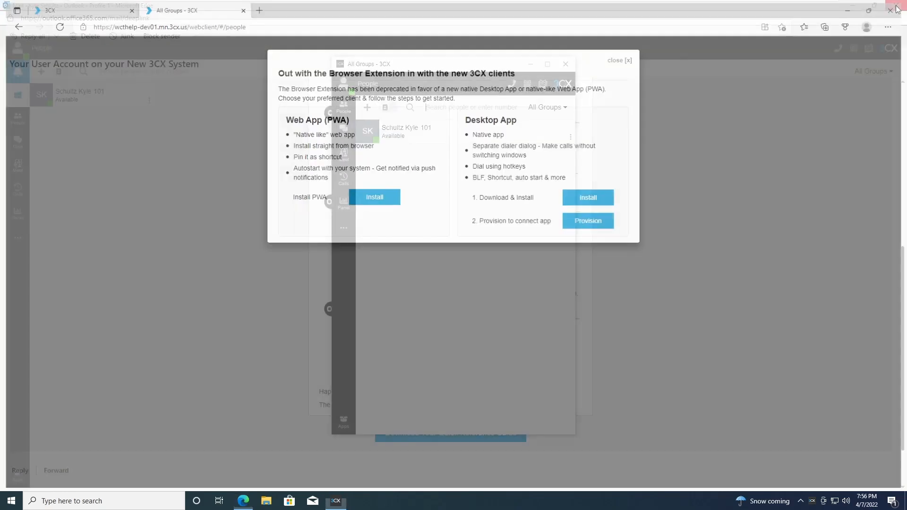
pyautogui.click(895, 6)
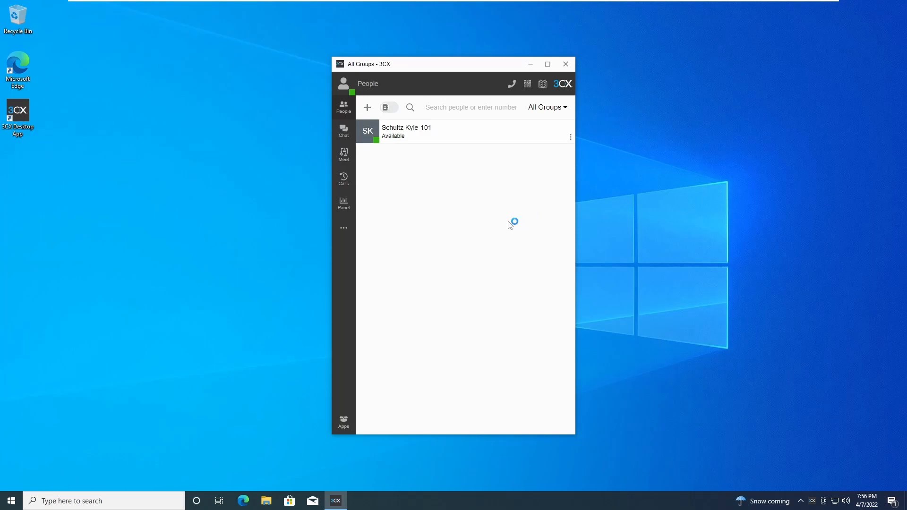
# Maximize the app, enable Show unregistered extensions under Settings > View, and return to People.
pyautogui.click(548, 66)
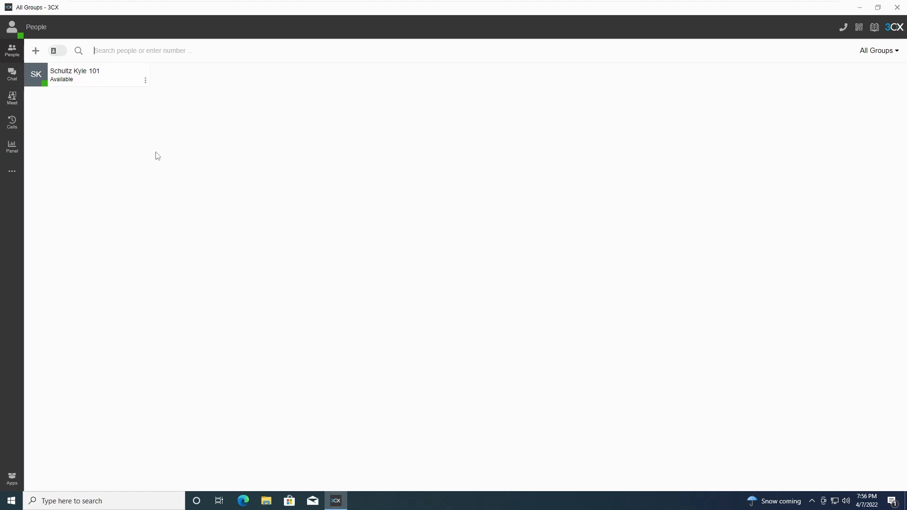
pyautogui.click(11, 178)
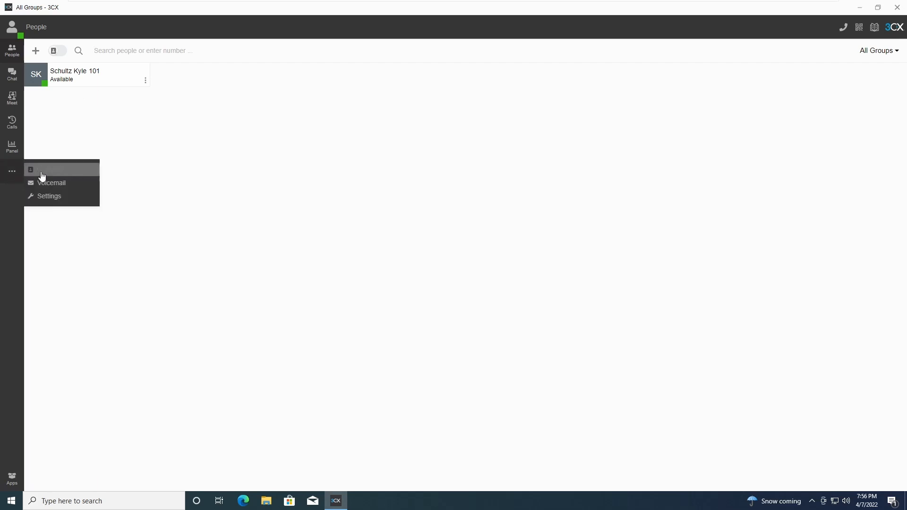
pyautogui.click(49, 197)
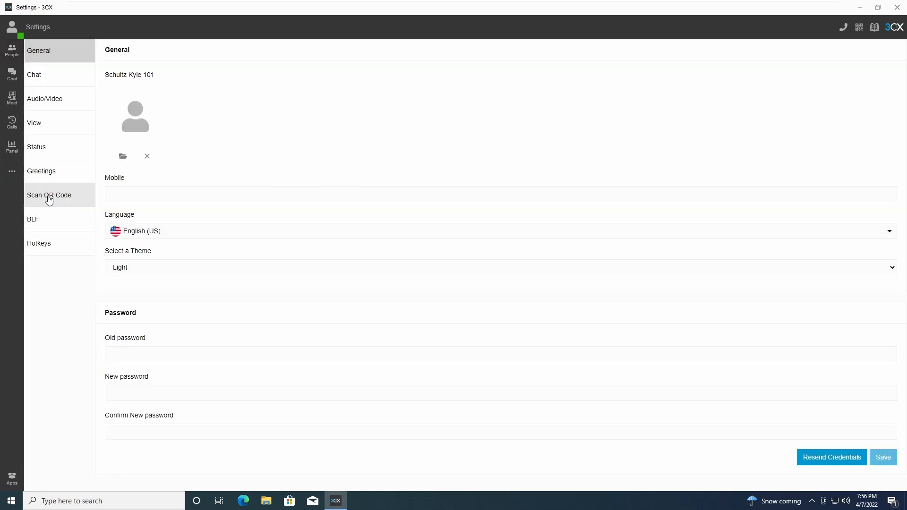
pyautogui.click(42, 133)
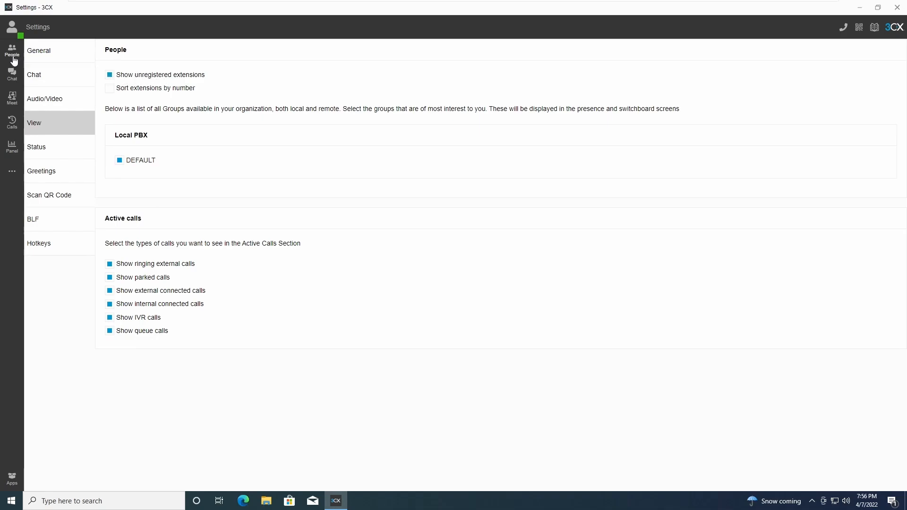
pyautogui.click(12, 60)
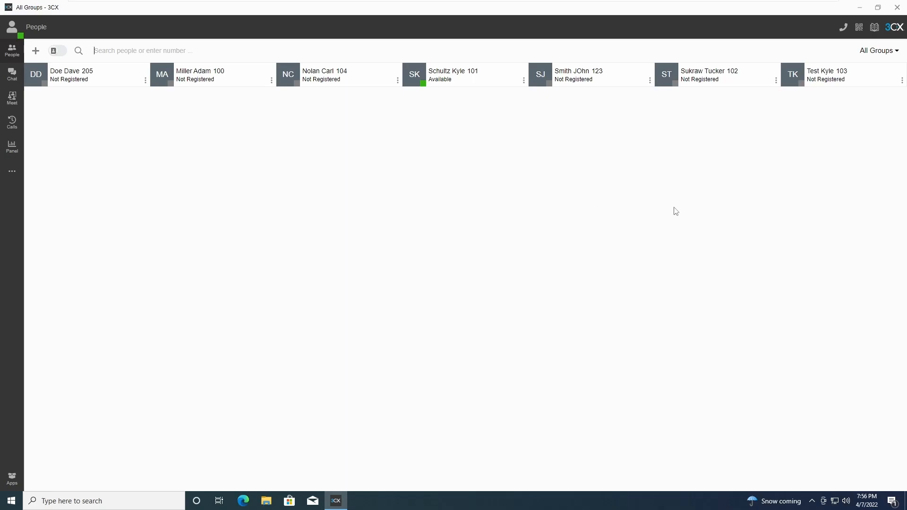
pyautogui.click(876, 52)
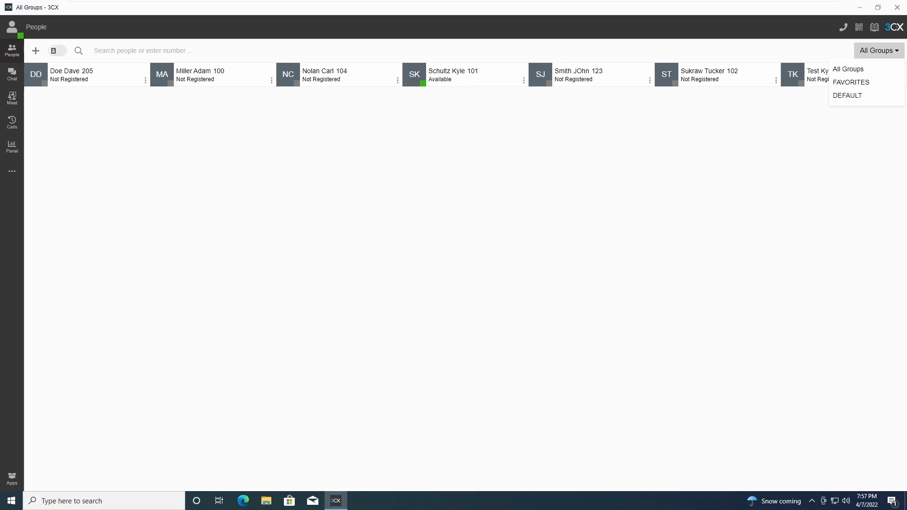
pyautogui.click(823, 147)
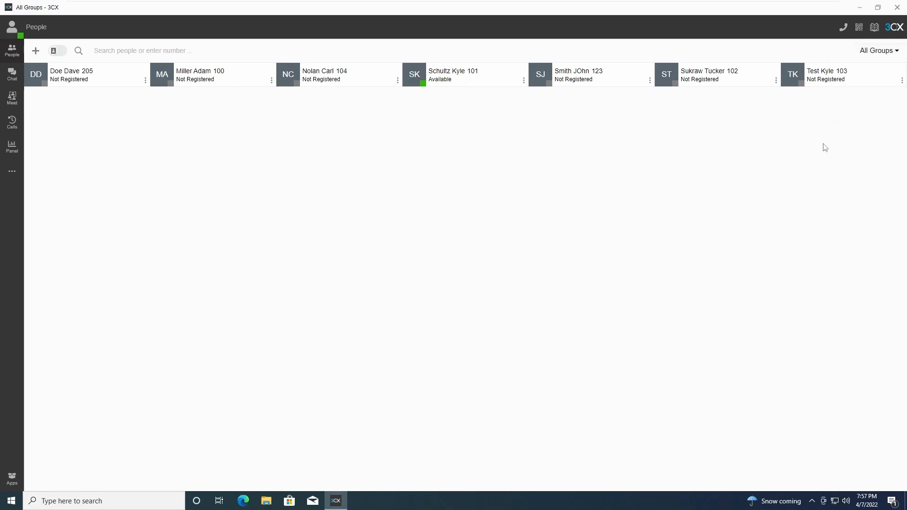
pyautogui.click(878, 52)
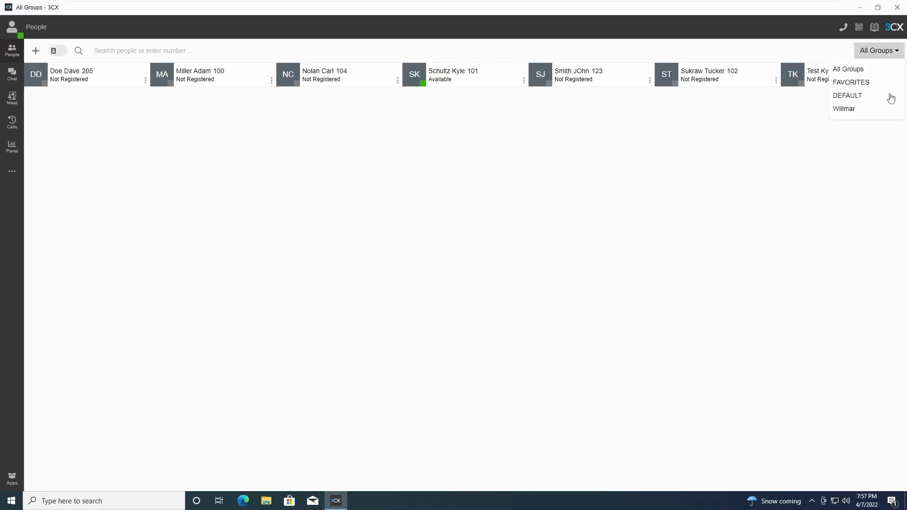
pyautogui.click(848, 115)
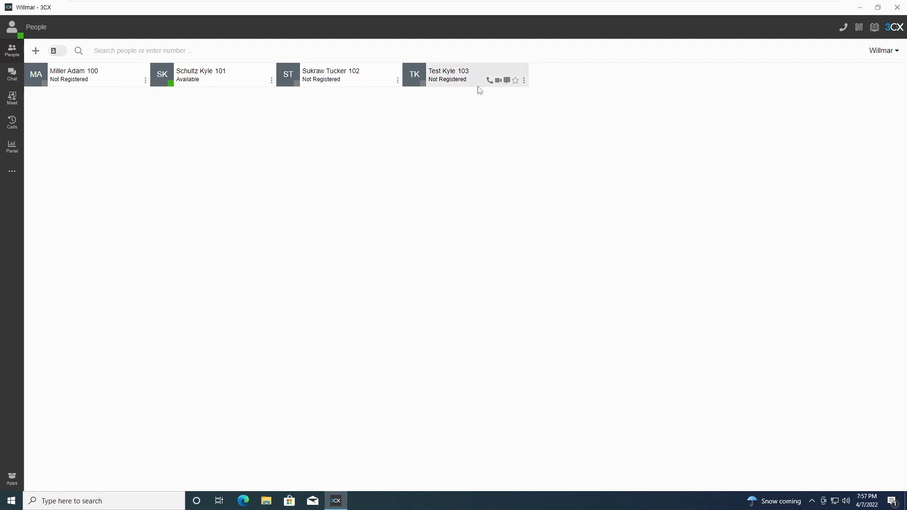
pyautogui.click(882, 54)
pyautogui.click(835, 68)
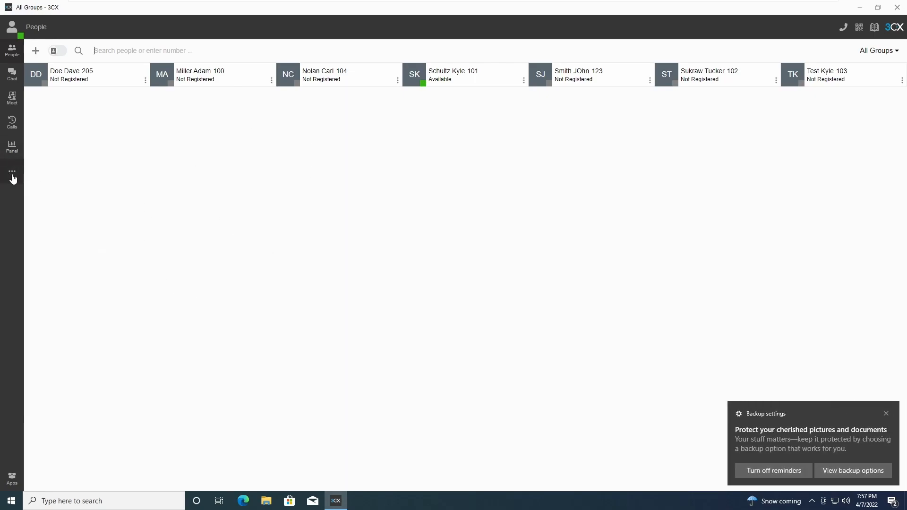
pyautogui.click(884, 412)
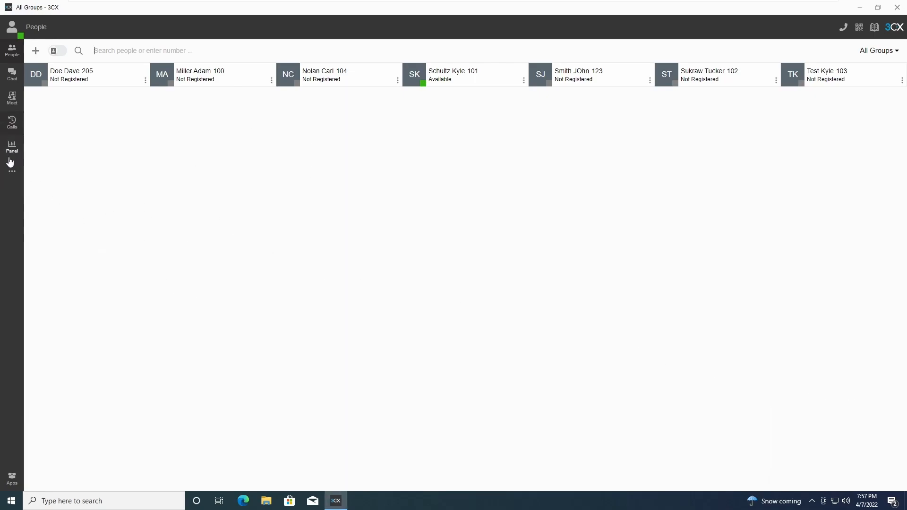
# In General settings, paste the old password, enter and confirm a new one, and save.
pyautogui.click(13, 173)
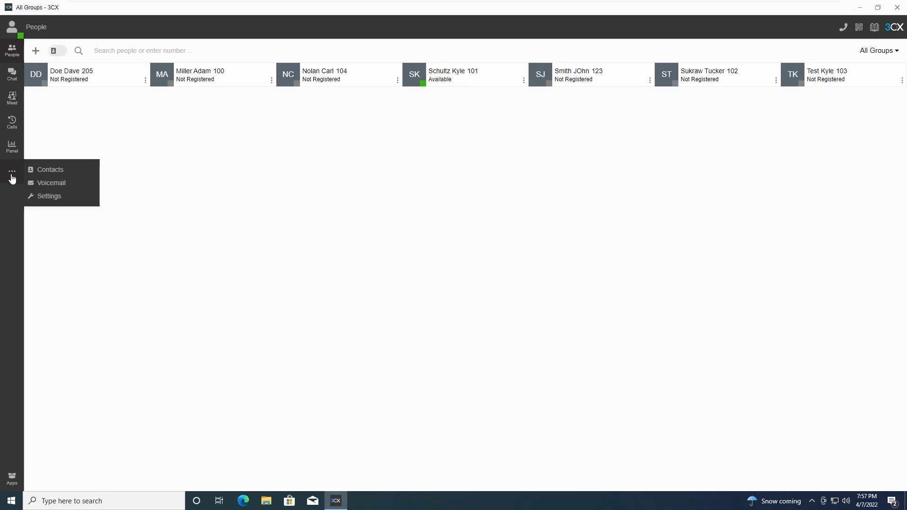
pyautogui.click(50, 204)
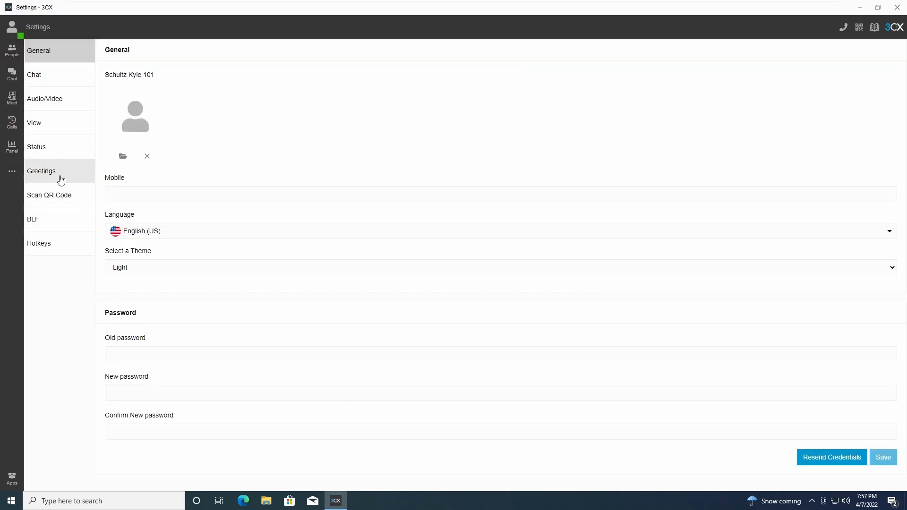
pyautogui.moveTo(101, 316); pyautogui.dragTo(174, 418)
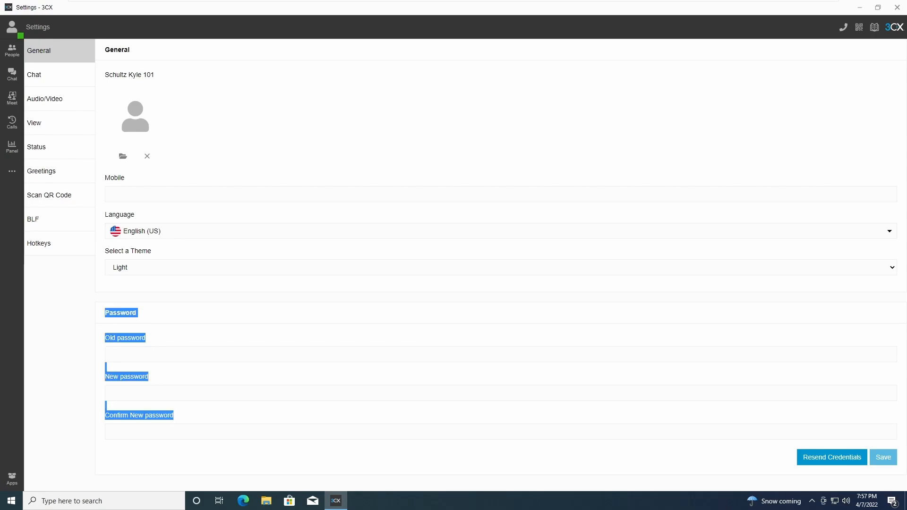
pyautogui.click(116, 355)
pyautogui.rightClick(117, 354)
pyautogui.click(132, 382)
pyautogui.hotkey('ctrl', 'v')
pyautogui.press('Tab')
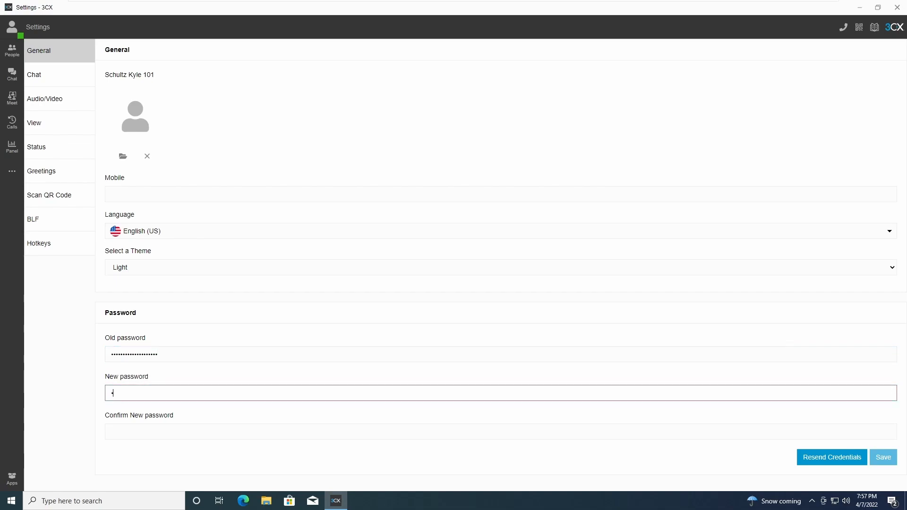
pyautogui.write('••••••••••••••')
pyautogui.press('Tab')
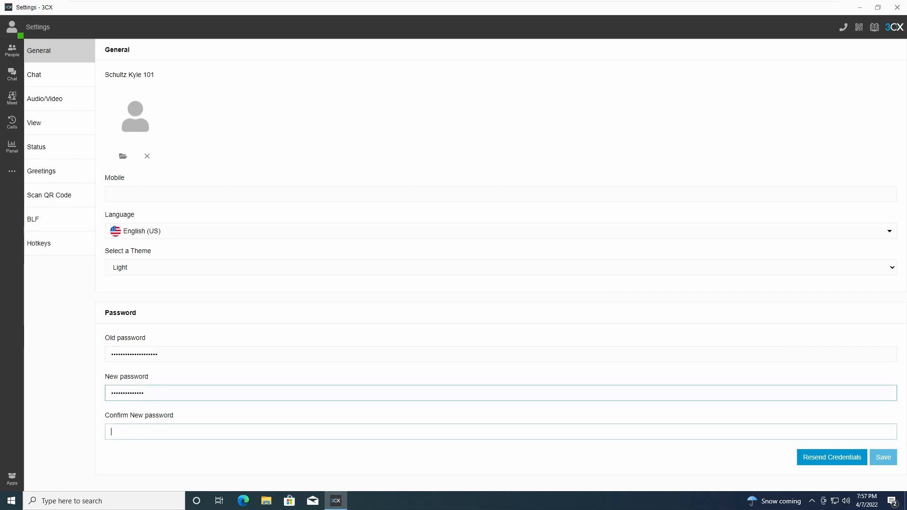
pyautogui.write('••••••••••••••')
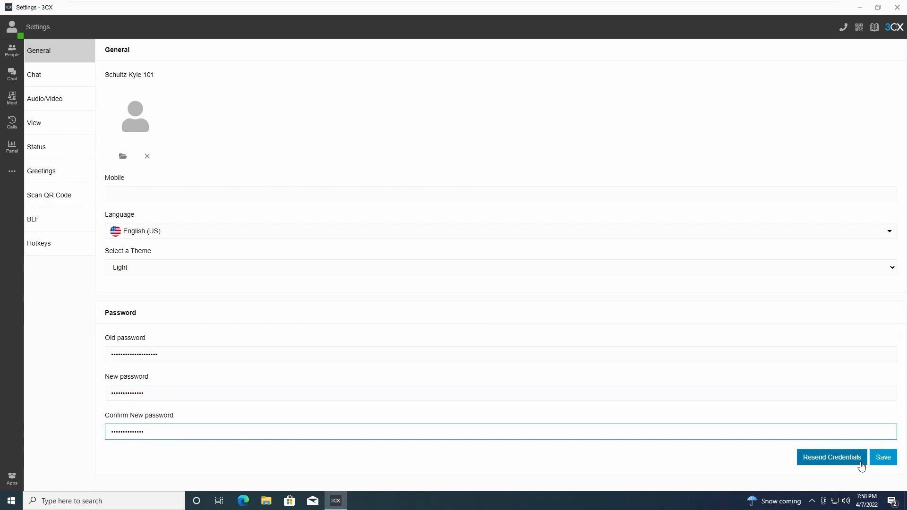
pyautogui.click(884, 456)
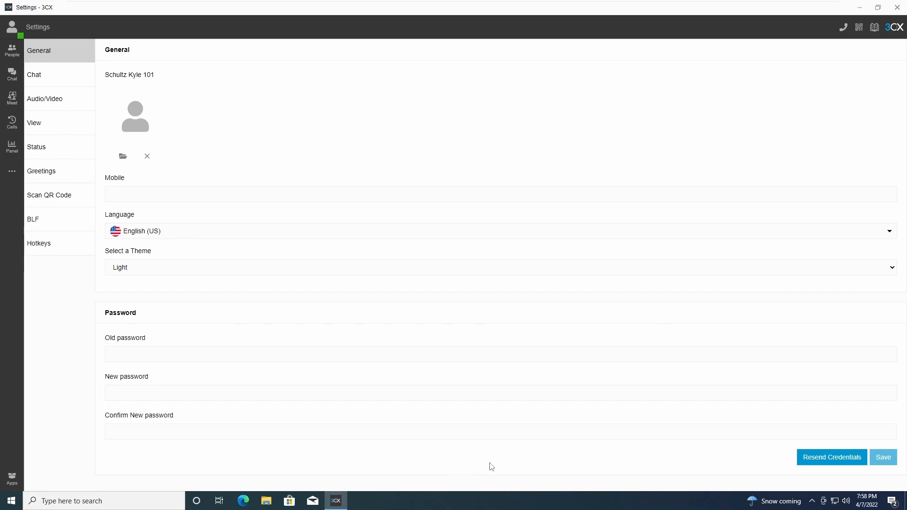
# From People, answer the incoming call from extension 103 and mute the microphone.
pyautogui.click(11, 59)
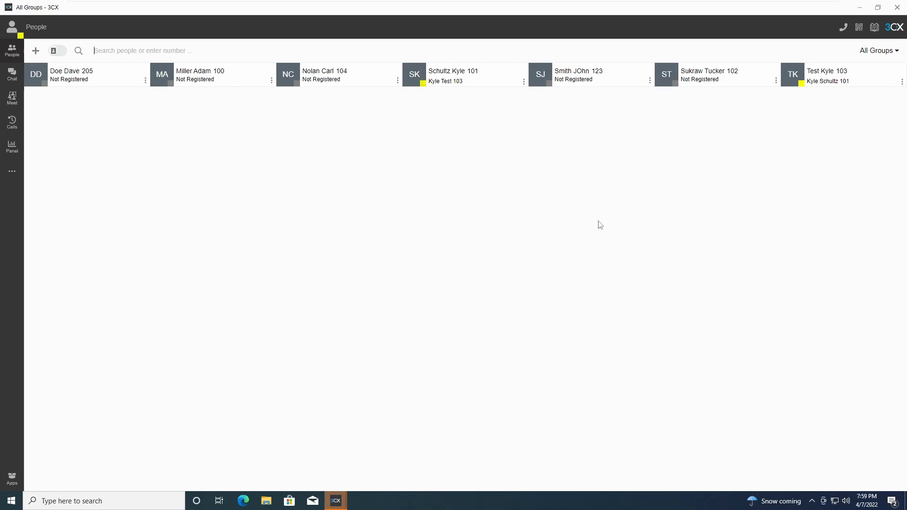
pyautogui.moveTo(339, 507)
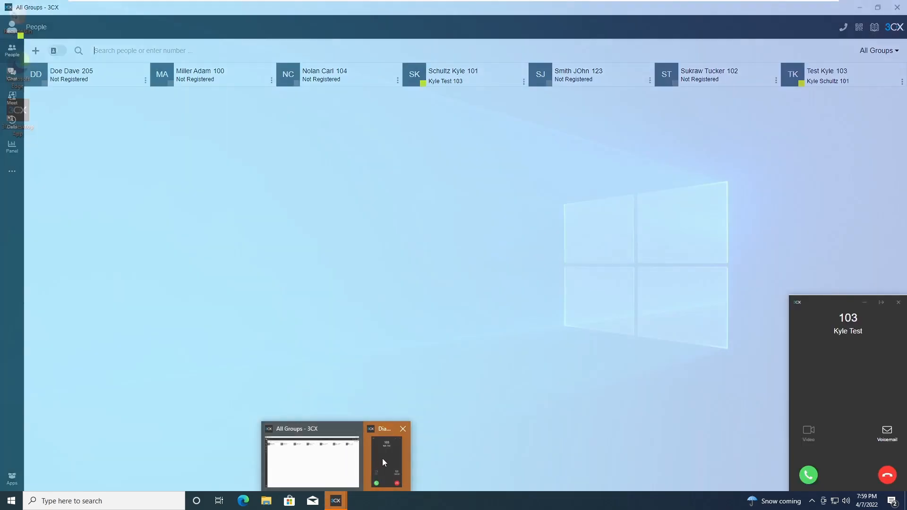
pyautogui.click(382, 458)
pyautogui.moveTo(835, 303); pyautogui.dragTo(699, 185)
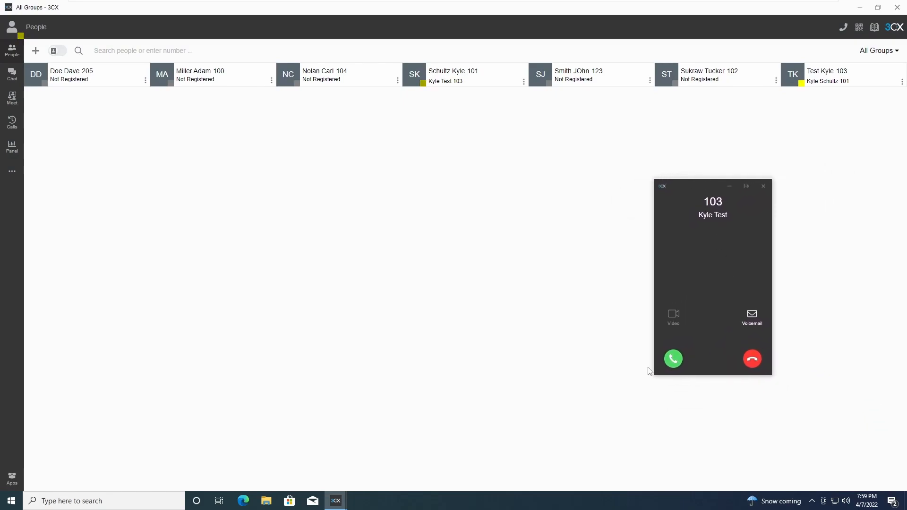
pyautogui.click(674, 359)
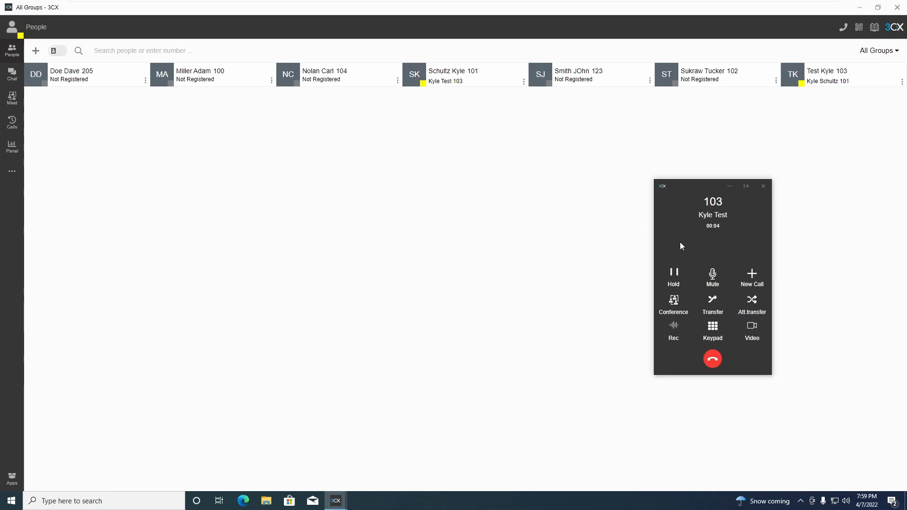
pyautogui.moveTo(685, 188); pyautogui.dragTo(635, 177)
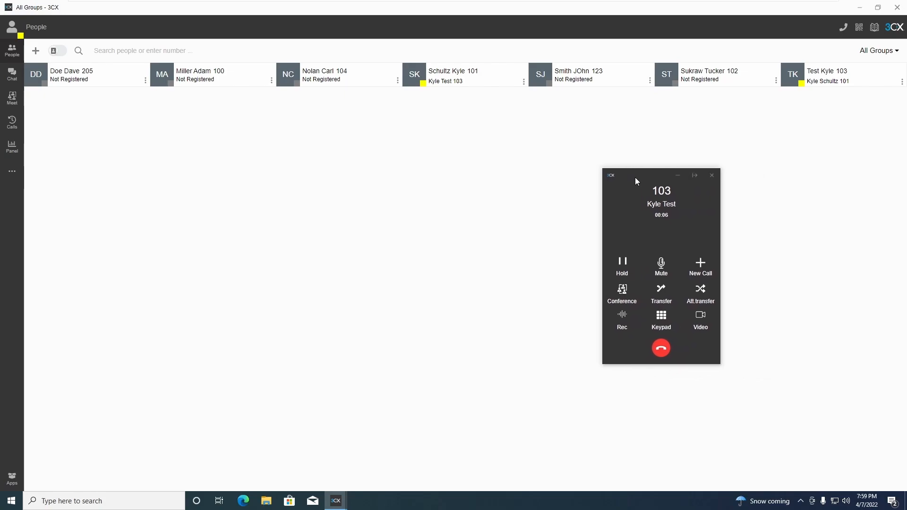
pyautogui.click(662, 265)
pyautogui.click(661, 267)
# Blind-transfer the call from 103 to extension 102's voicemail, found by name search.
pyautogui.click(662, 292)
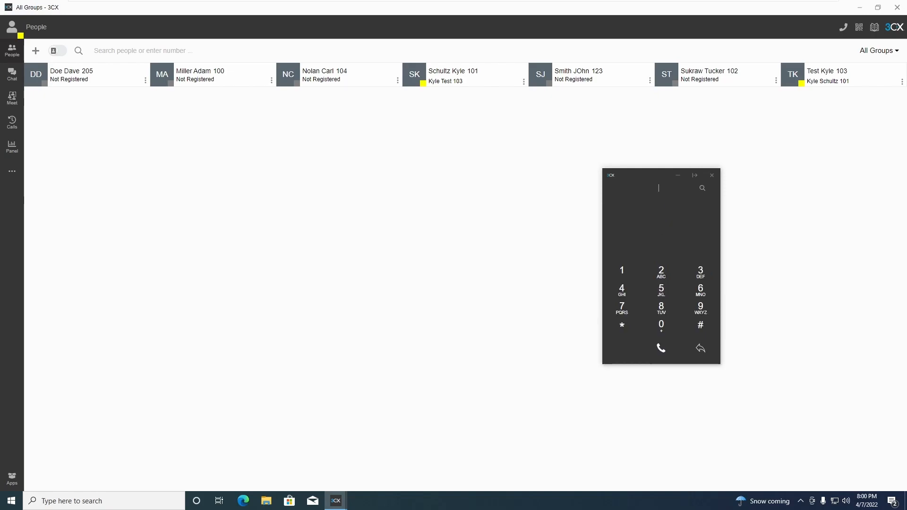
pyautogui.write('Tucker')
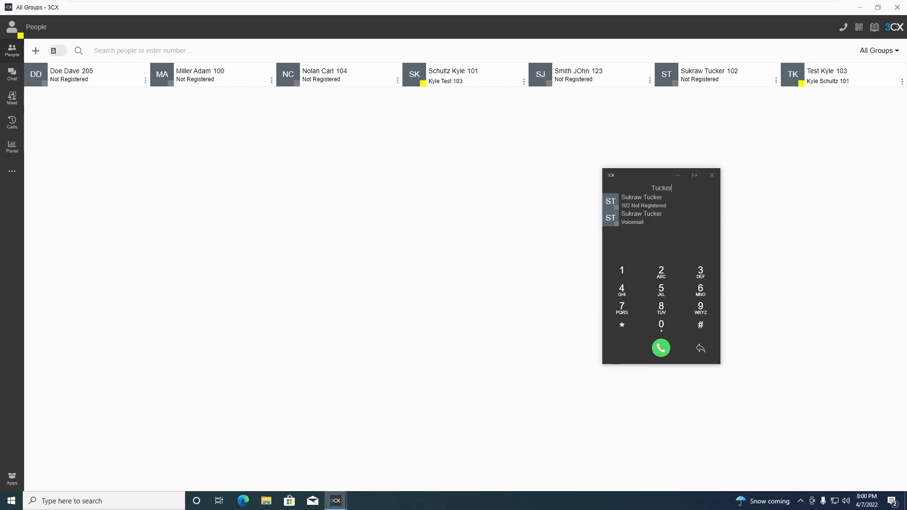
pyautogui.click(643, 222)
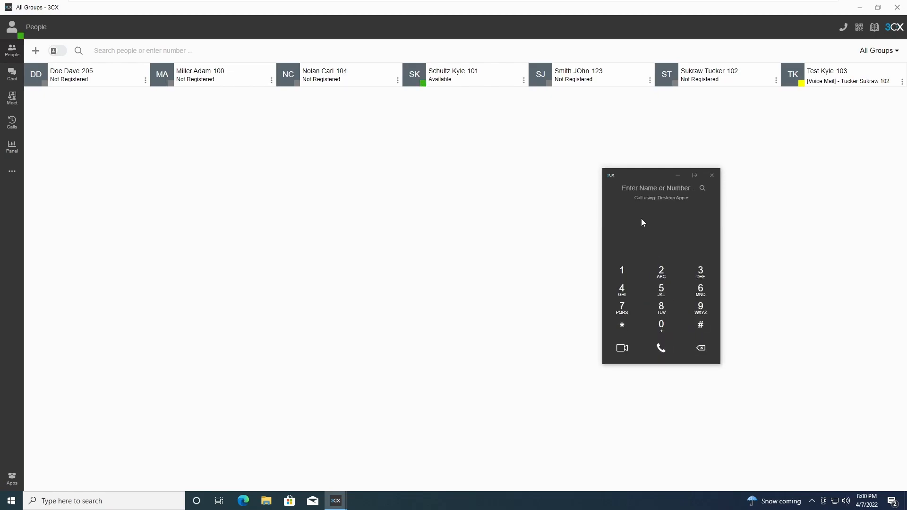
pyautogui.moveTo(808, 81); pyautogui.dragTo(890, 81)
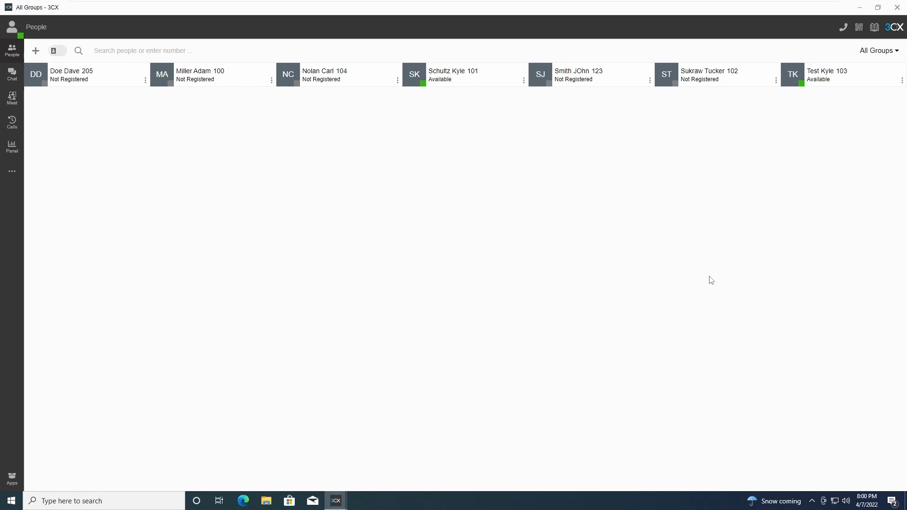
# Answer the second incoming call from extension 103.
pyautogui.moveTo(336, 501)
pyautogui.click(386, 438)
pyautogui.click(622, 349)
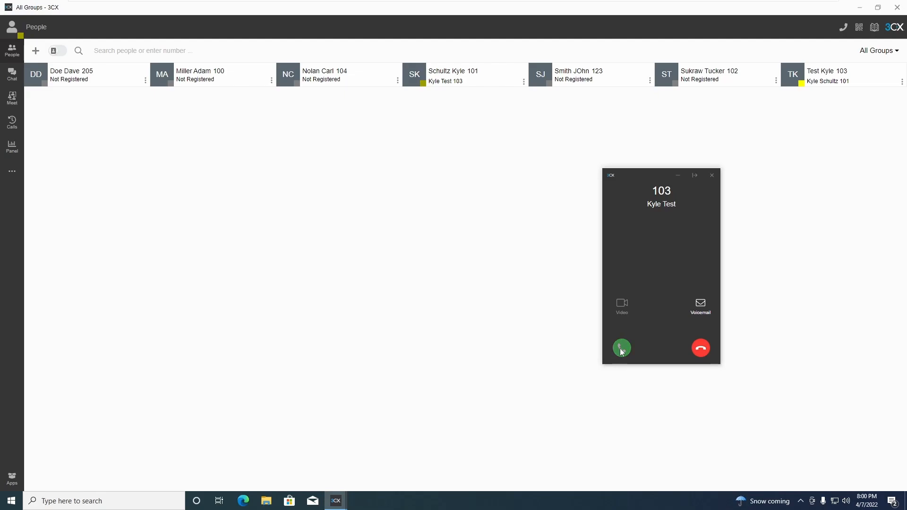
pyautogui.click(622, 350)
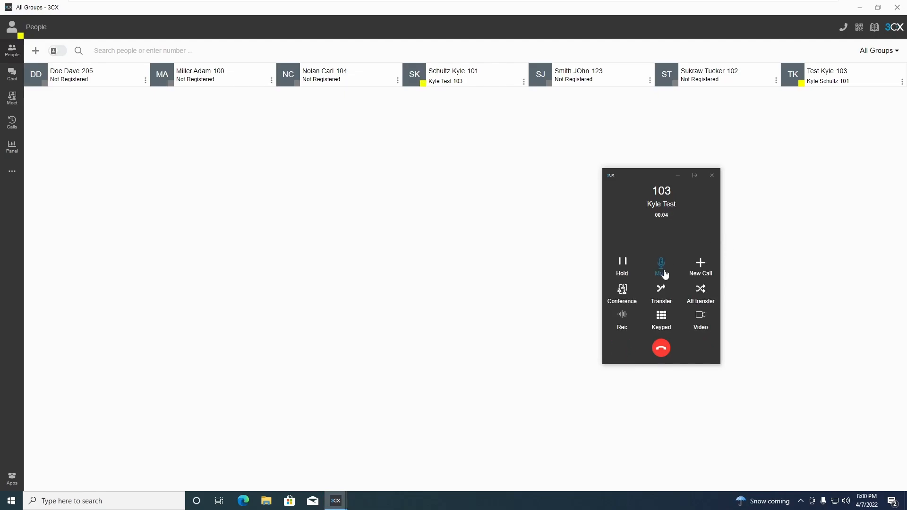
pyautogui.moveTo(648, 174); pyautogui.dragTo(648, 167)
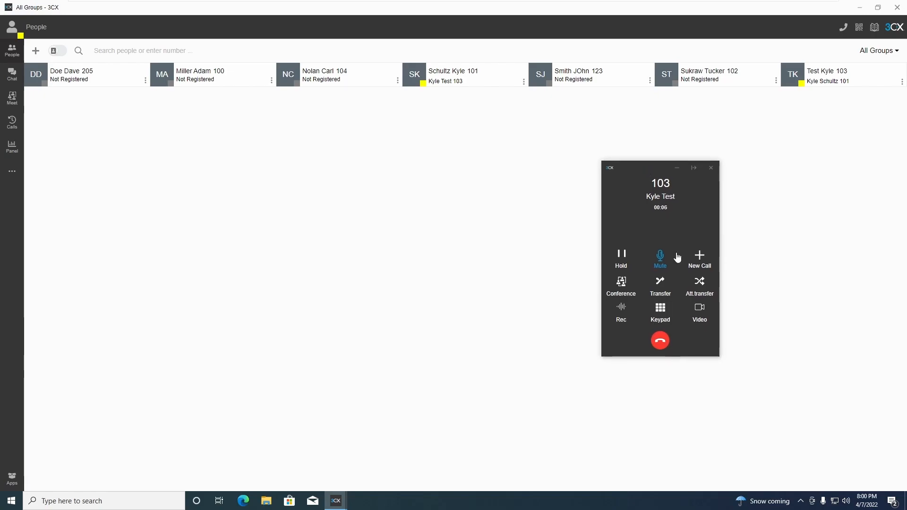
# Start an attended transfer, look up extension 123 as the target, and switch to Chat.
pyautogui.click(700, 289)
pyautogui.click(671, 180)
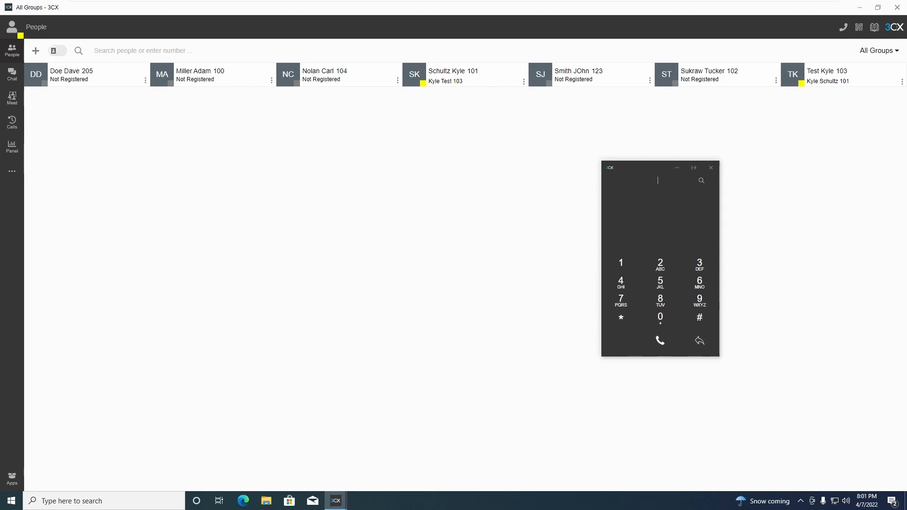
pyautogui.write('tucker')
pyautogui.press('BackSpace')
pyautogui.press('BackSpace')
pyautogui.press('BackSpace')
pyautogui.press('BackSpace')
pyautogui.press('BackSpace')
pyautogui.press('BackSpace')
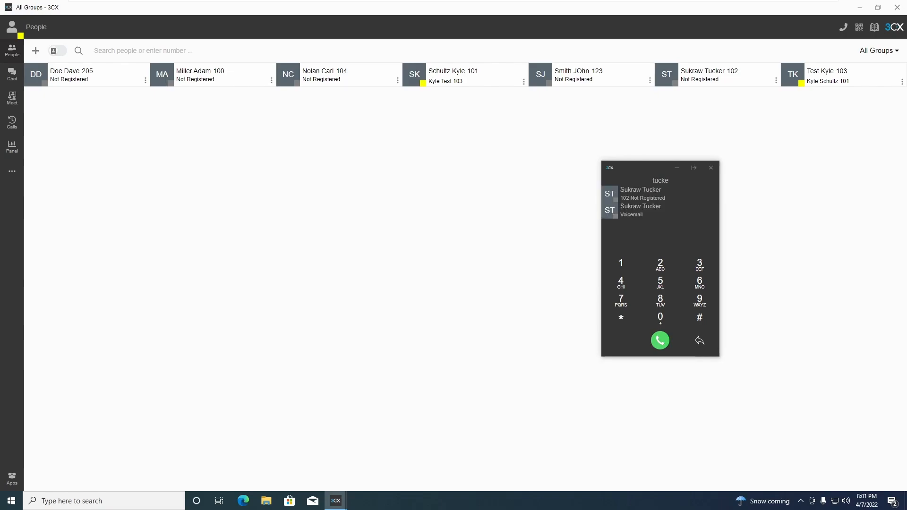
pyautogui.write('123')
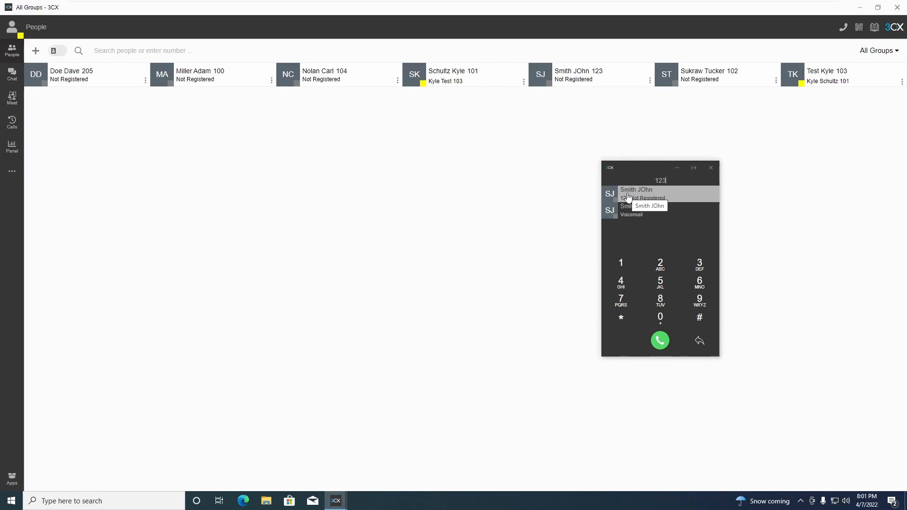
pyautogui.click(12, 75)
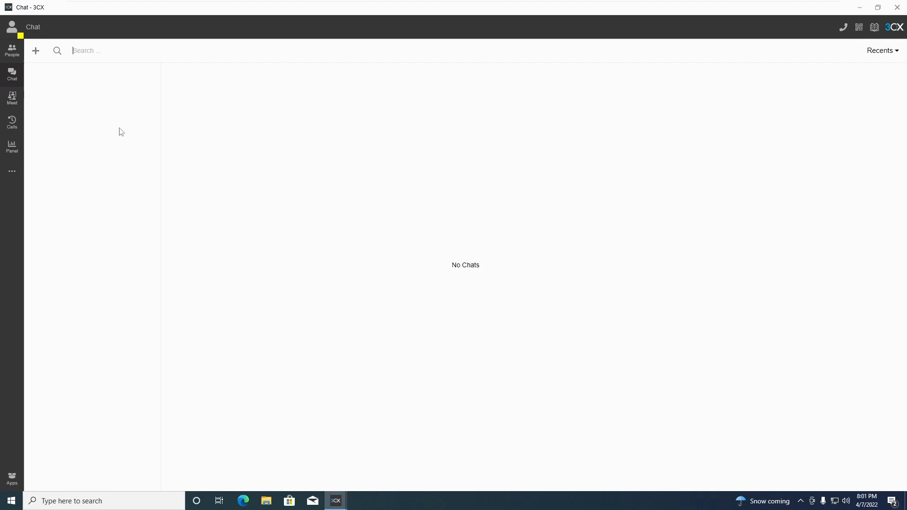
# Send extension 103 a chat about a caller on park 1, then minimize the chat window.
pyautogui.click(36, 56)
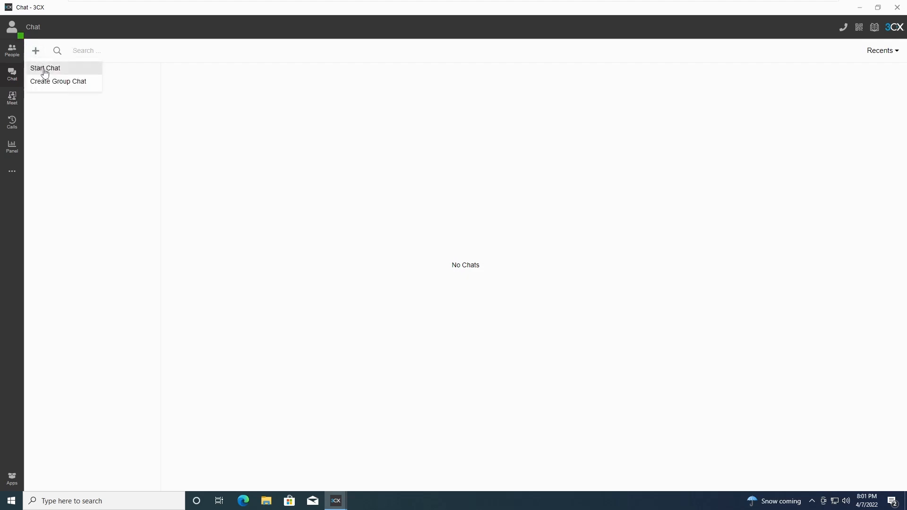
pyautogui.click(47, 71)
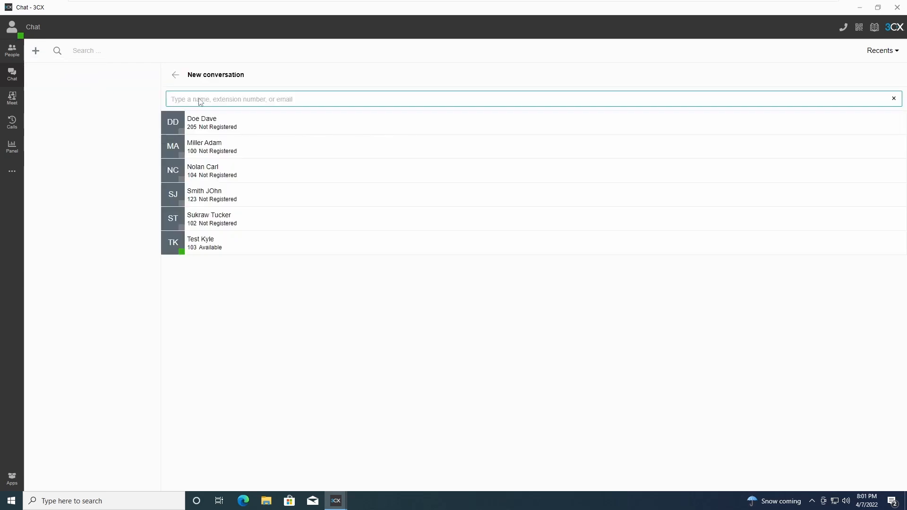
pyautogui.click(214, 247)
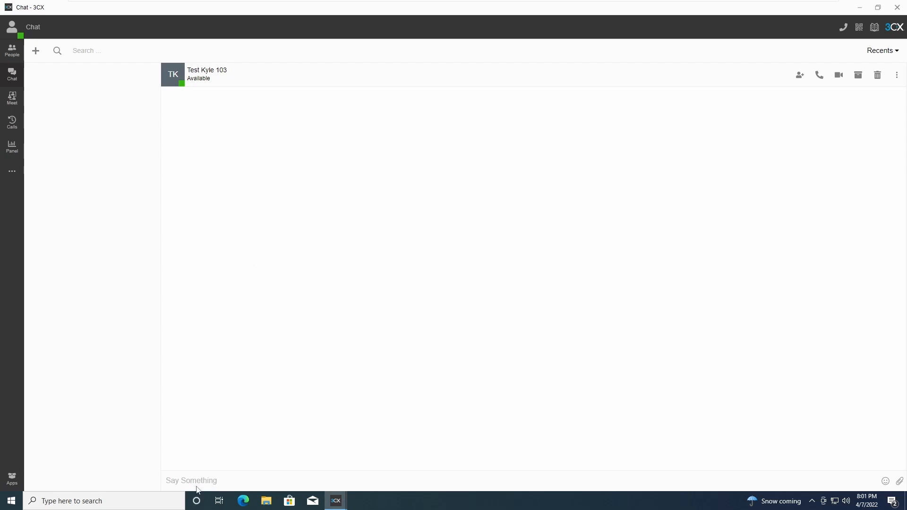
pyautogui.write('Hey ')
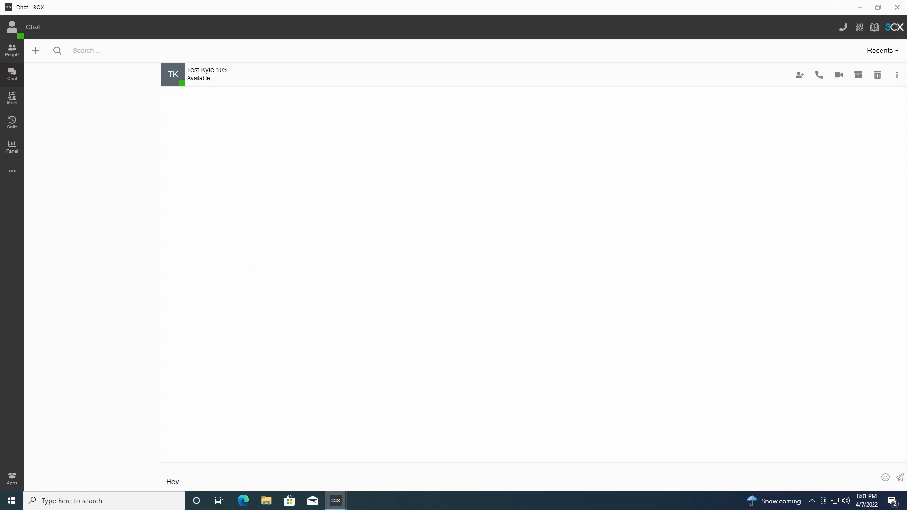
pyautogui.write('I have')
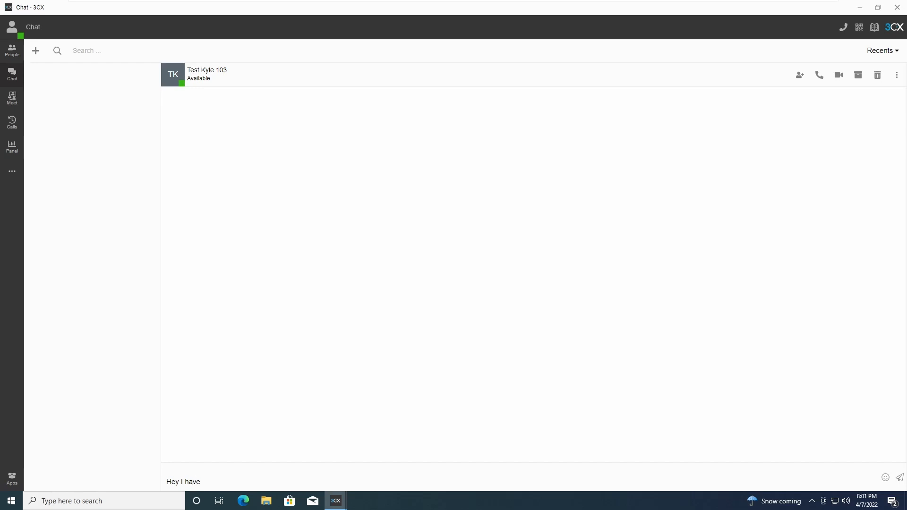
pyautogui.write(' John on par')
pyautogui.press('Return')
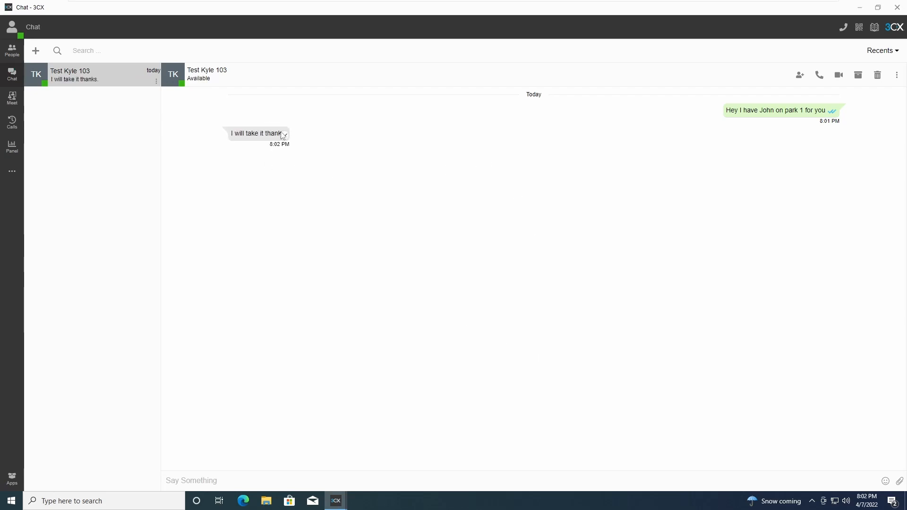
pyautogui.click(860, 7)
# Open the West Central Technology website in Edge by searching 'west central tech'.
pyautogui.click(710, 168)
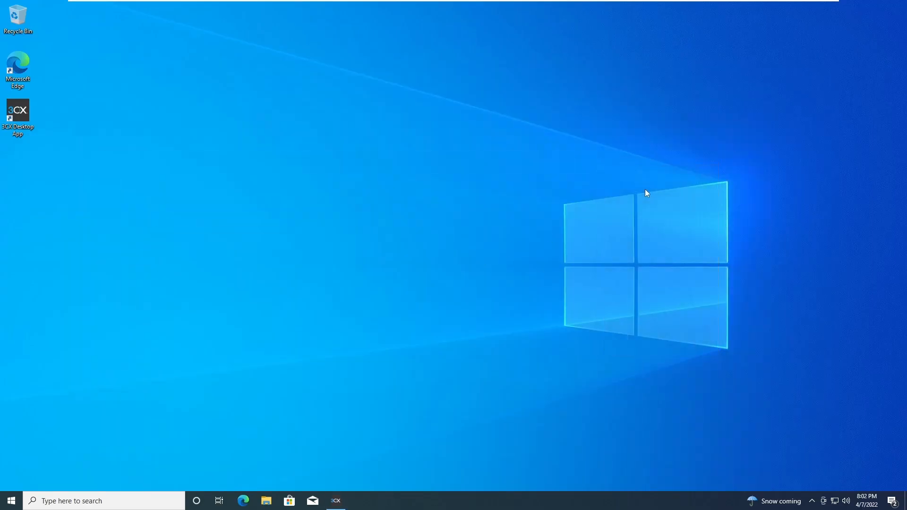
pyautogui.click(243, 500)
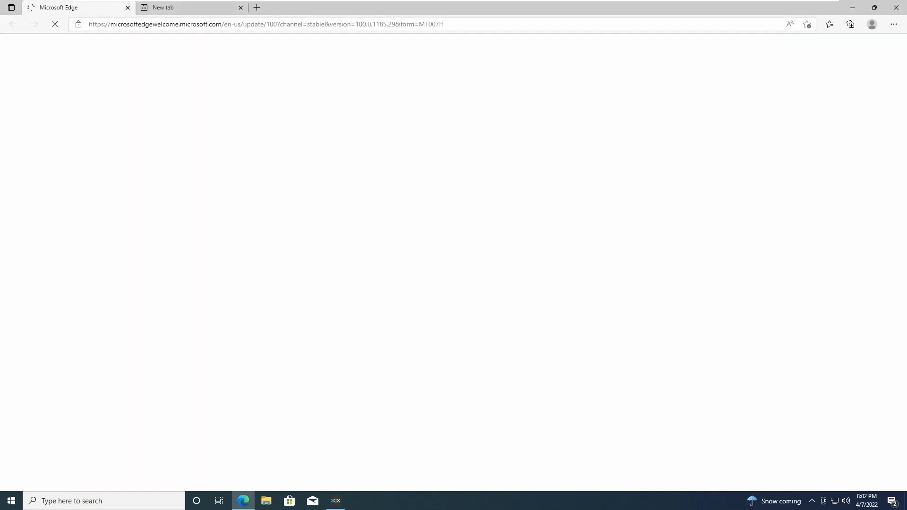
pyautogui.click(128, 7)
pyautogui.write('w')
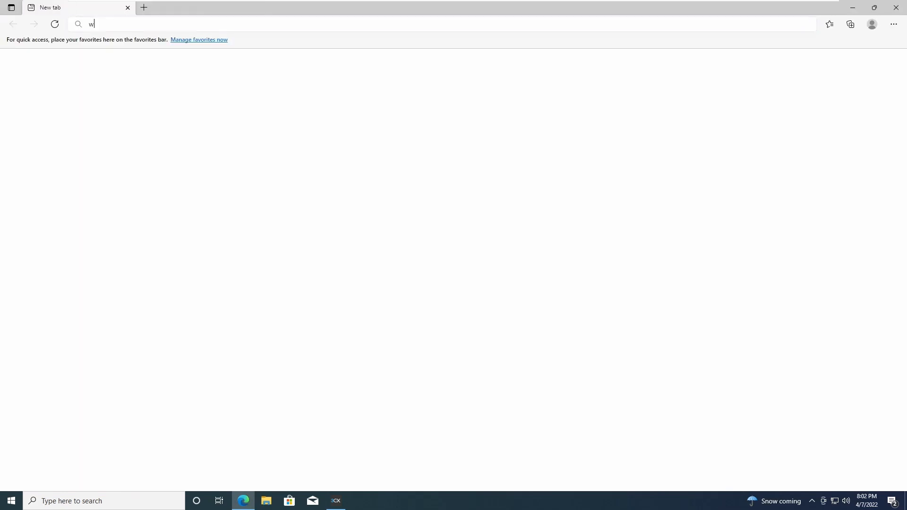
pyautogui.write('est central te')
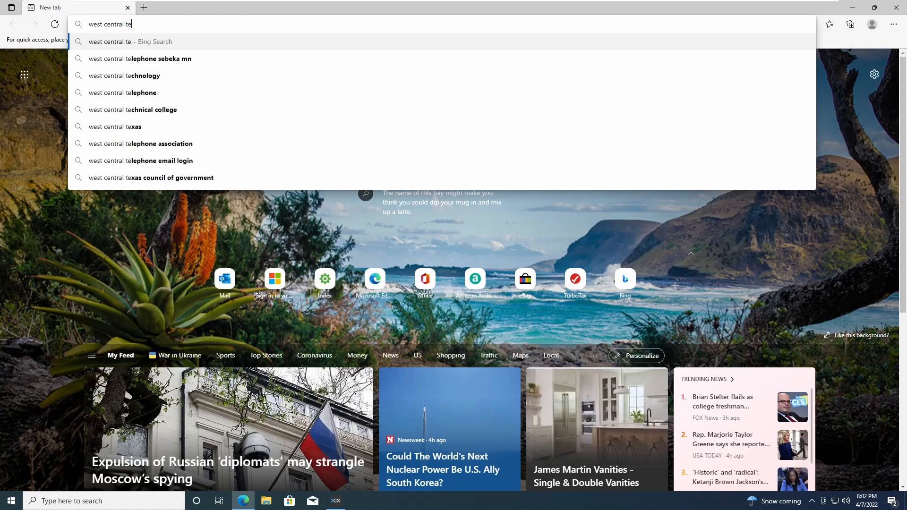
pyautogui.write('ch')
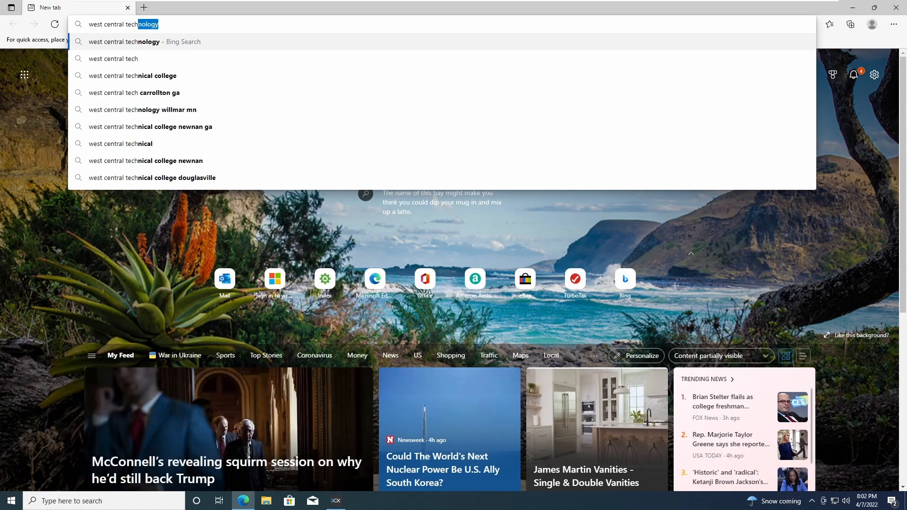
pyautogui.press('Return')
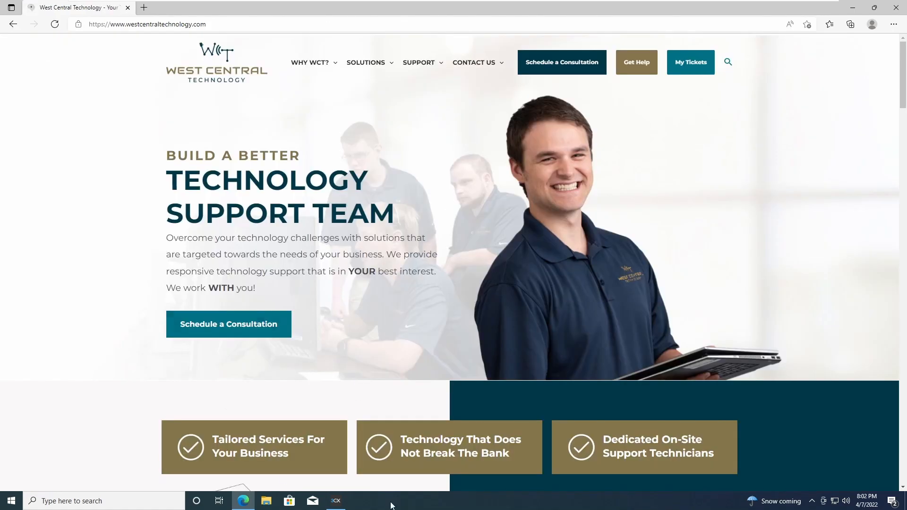
pyautogui.click(335, 502)
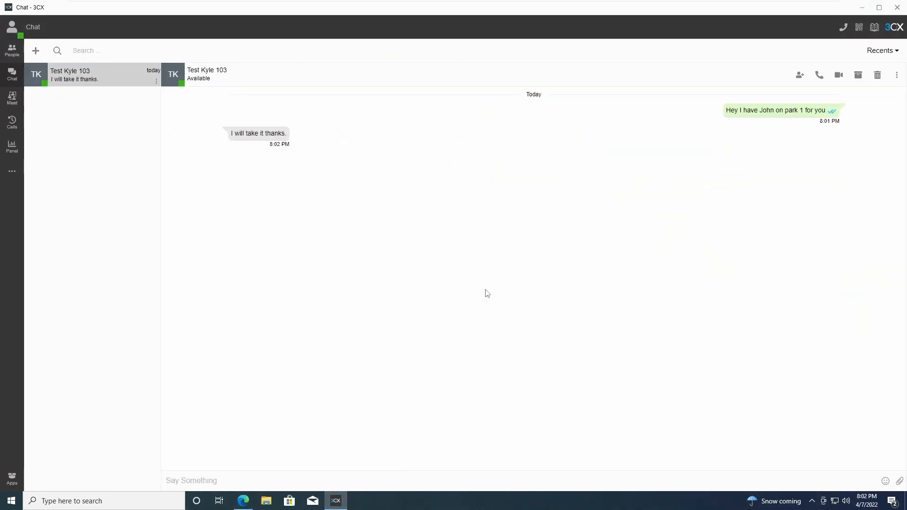
pyautogui.click(861, 7)
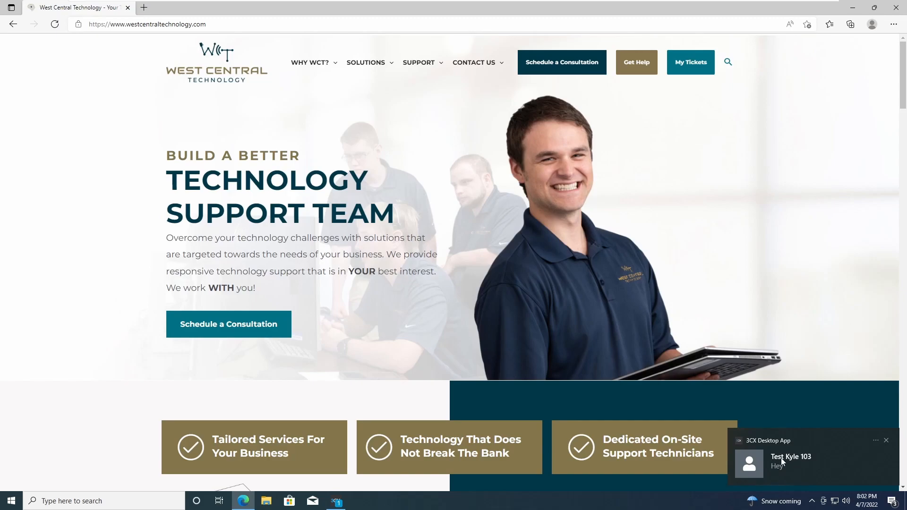
# Reply 'Whats up' to extension 103's Hey message, then open the Calls history.
pyautogui.click(803, 461)
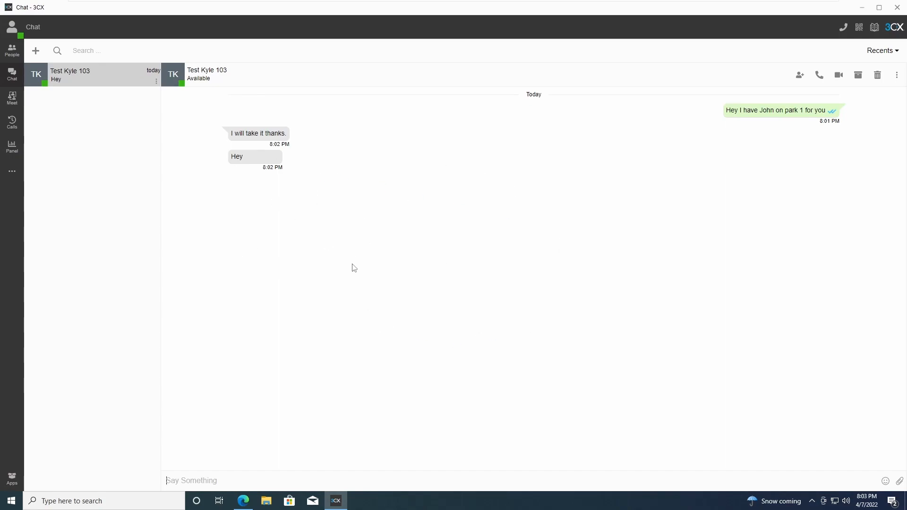
pyautogui.write('Whats up')
pyautogui.press('Return')
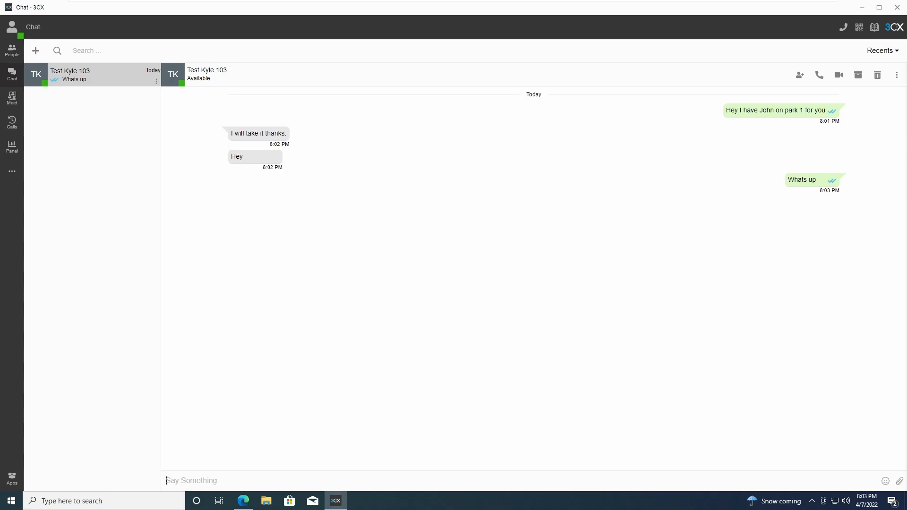
pyautogui.click(13, 127)
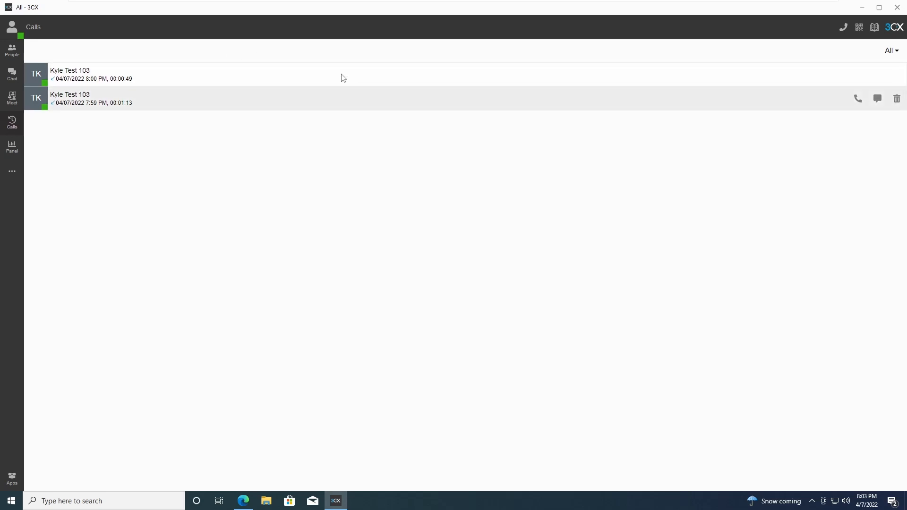
# Check the call-type filter, keeping all calls, and select extension 103 in the entry.
pyautogui.click(897, 57)
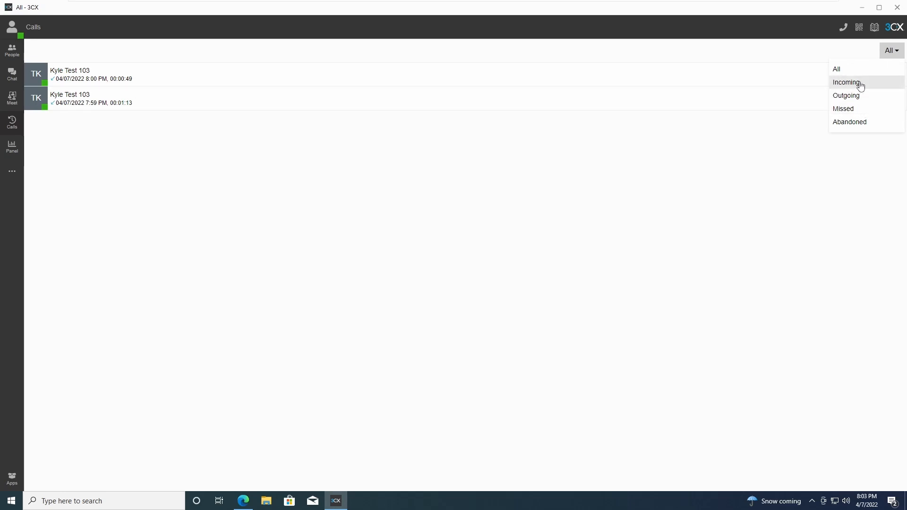
pyautogui.click(140, 158)
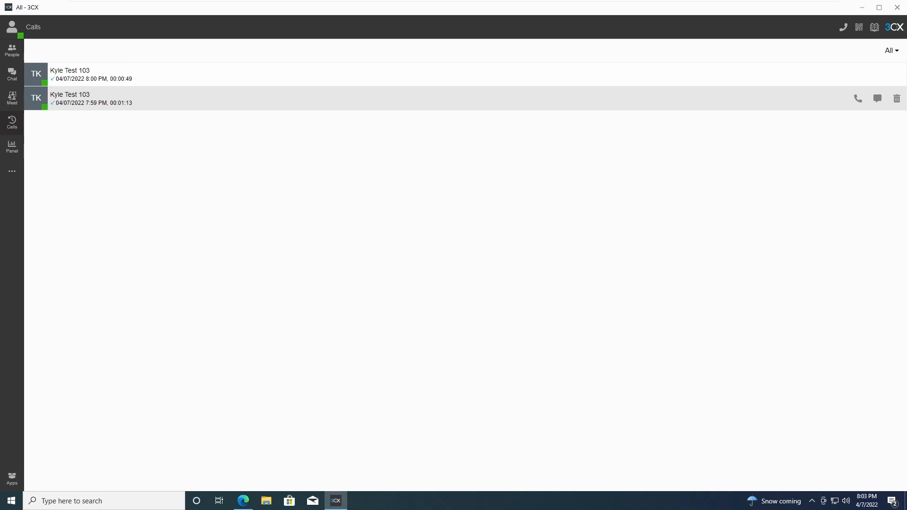
pyautogui.doubleClick(109, 98)
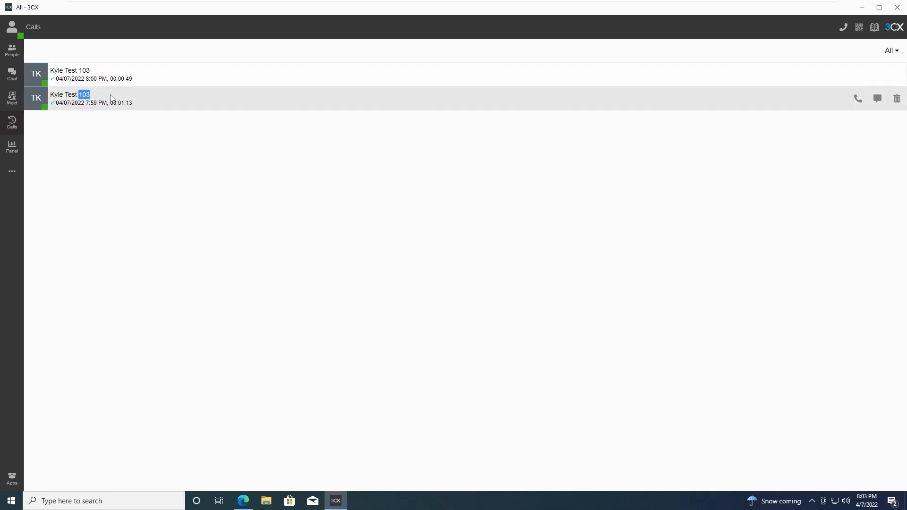
pyautogui.click(207, 177)
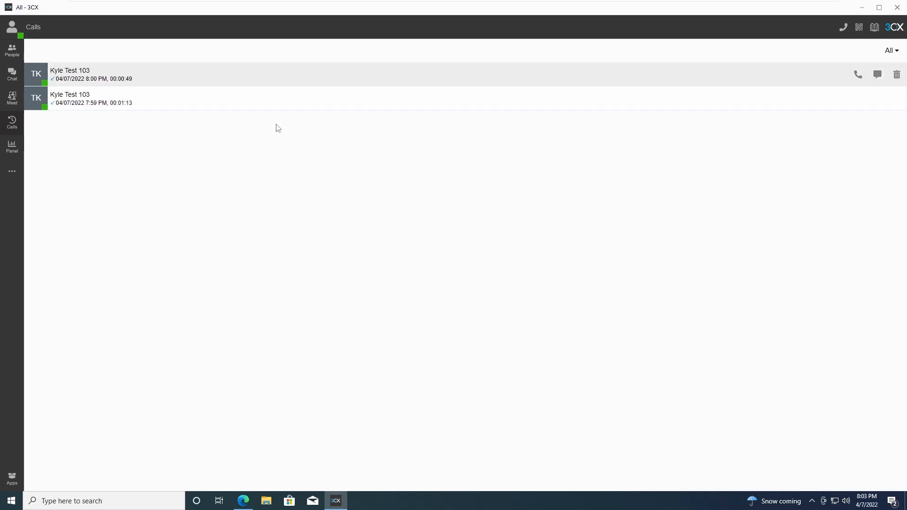
# Call extension 103 back from its history entry, mute briefly, and hang up.
pyautogui.moveTo(725, 96)
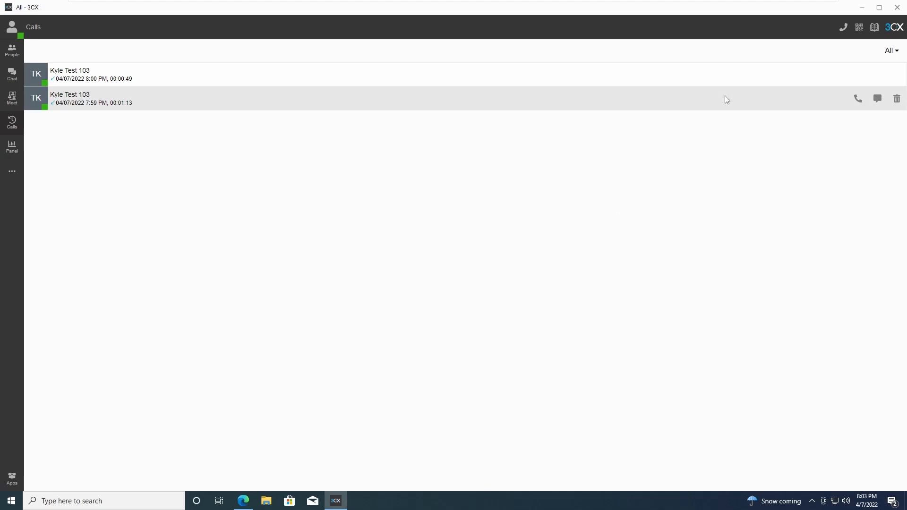
pyautogui.click(859, 100)
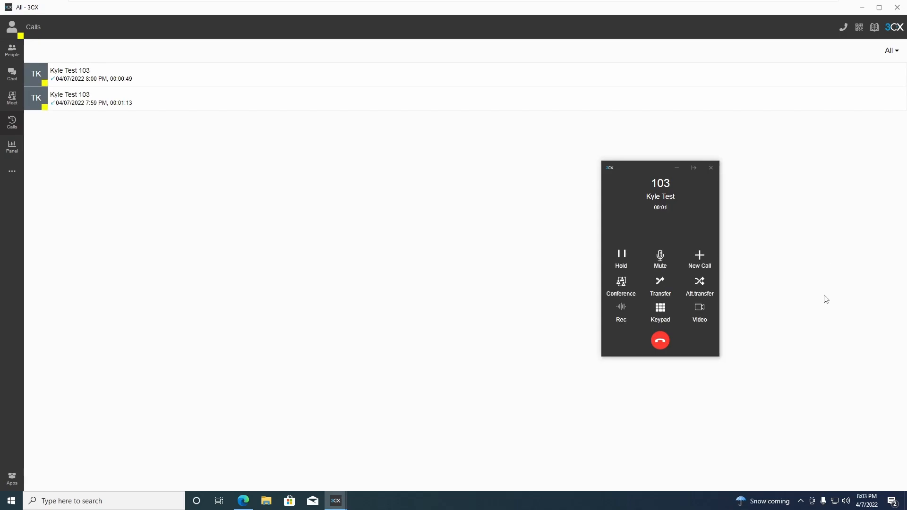
pyautogui.click(660, 258)
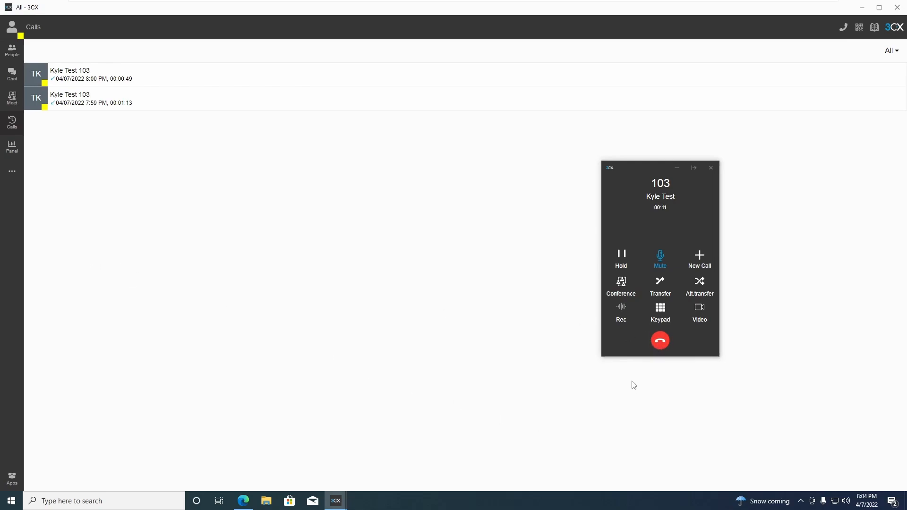
pyautogui.click(660, 341)
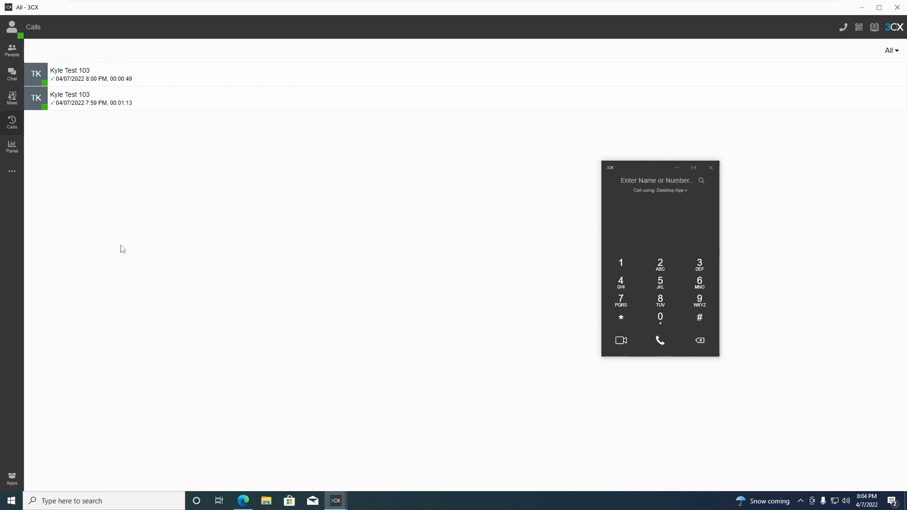
# From the Panel page, answer extension 103's incoming call, mute it, and hang up.
pyautogui.click(11, 153)
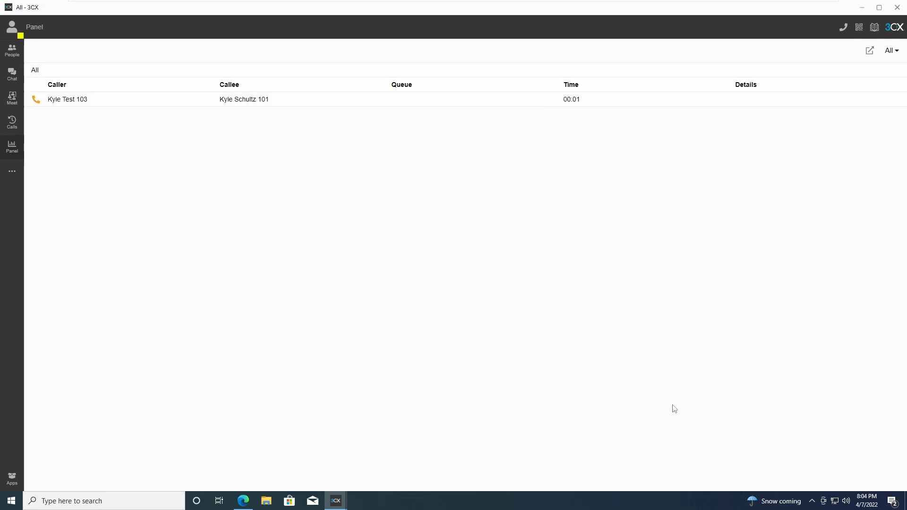
pyautogui.moveTo(340, 505)
pyautogui.click(388, 463)
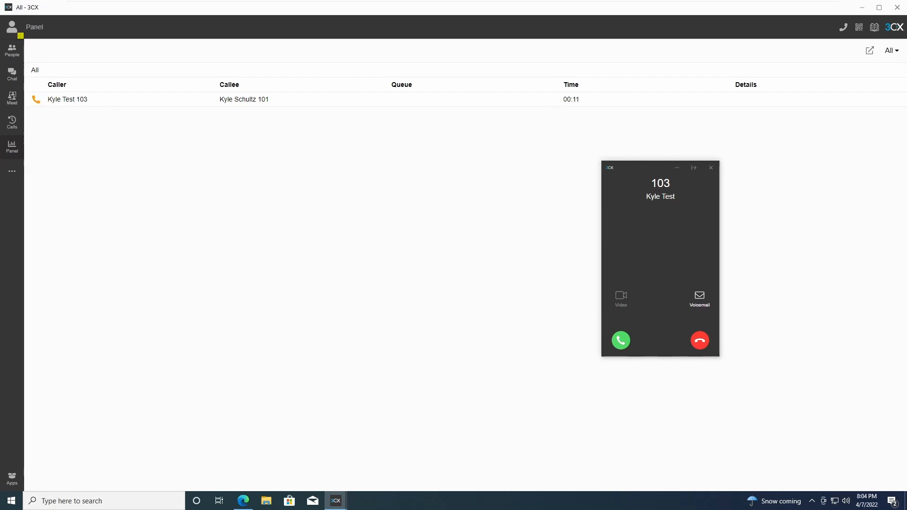
pyautogui.click(622, 343)
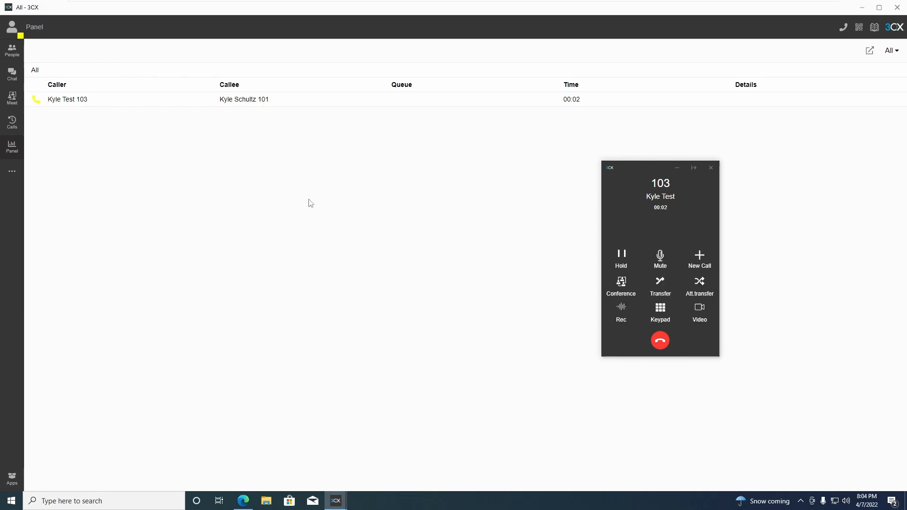
pyautogui.click(659, 258)
pyautogui.click(661, 341)
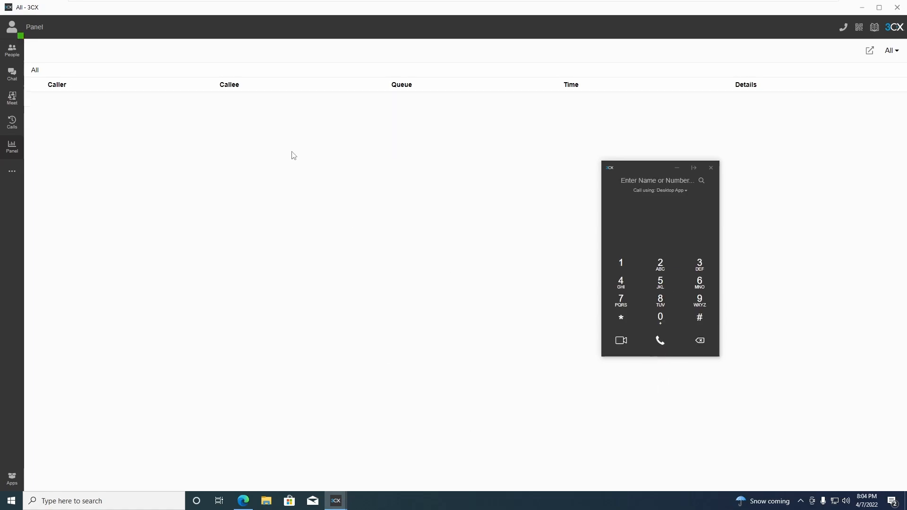
pyautogui.click(12, 179)
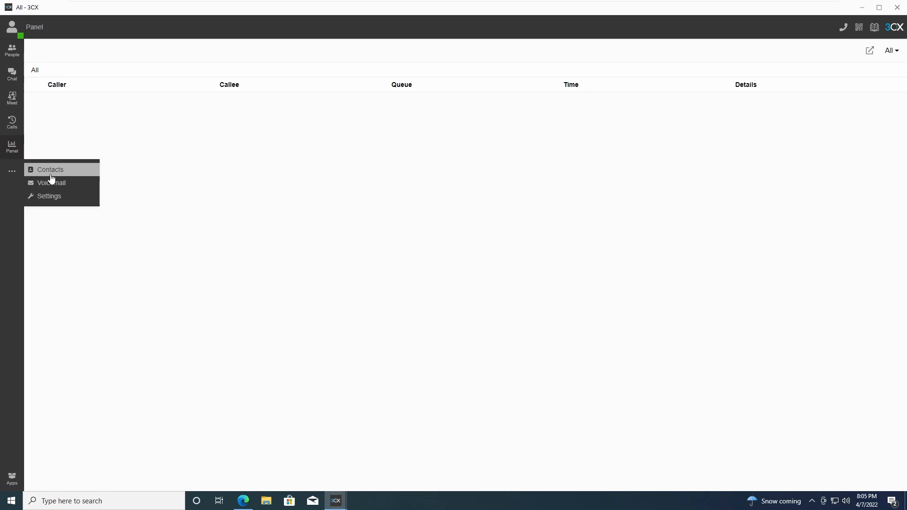
# Go to the Contacts page and start a new contact.
pyautogui.click(11, 173)
pyautogui.click(17, 178)
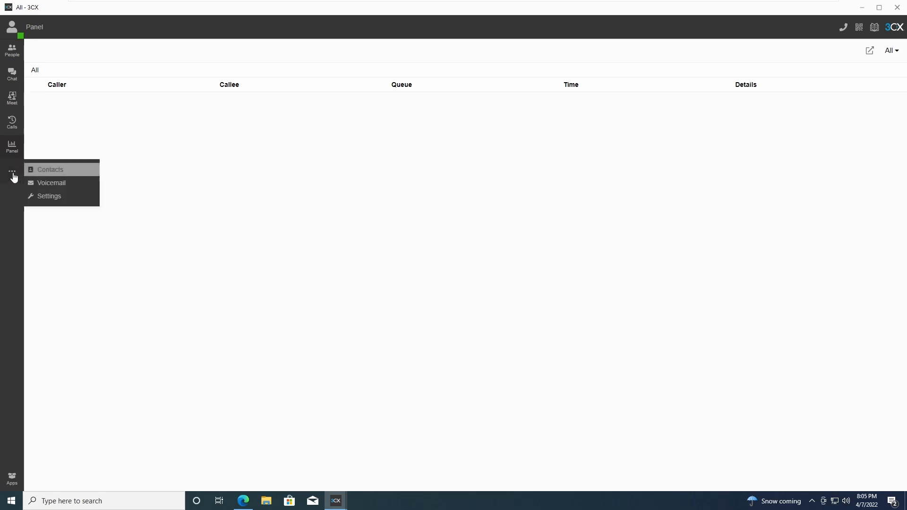
pyautogui.click(52, 171)
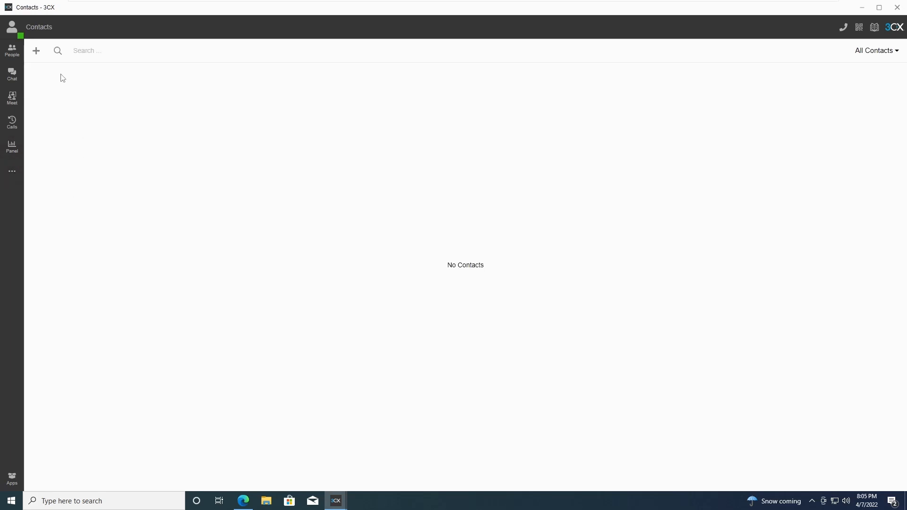
pyautogui.click(36, 51)
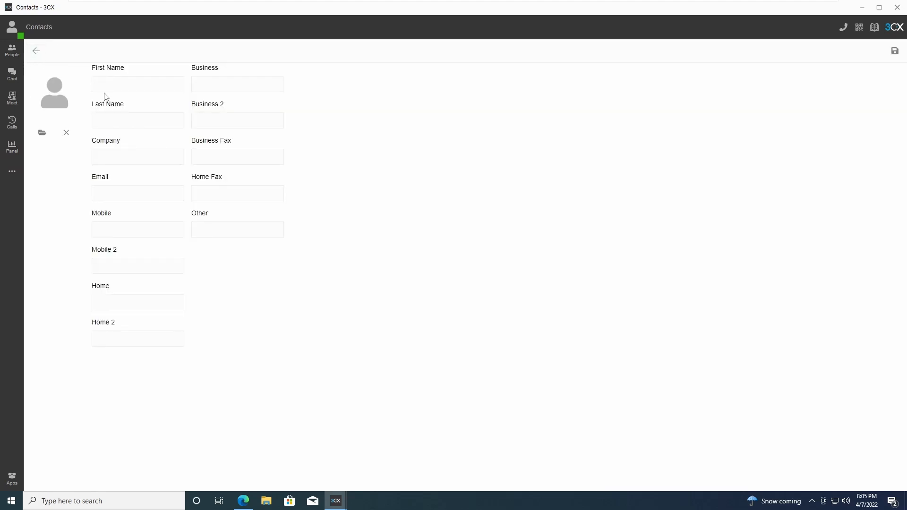
# Enter first name Grandma and the contact's mobile number, then save the contact.
pyautogui.click(98, 84)
pyautogui.write('Grandma')
pyautogui.click(138, 157)
pyautogui.click(137, 230)
pyautogui.moveTo(111, 215); pyautogui.dragTo(93, 216)
pyautogui.moveTo(120, 222); pyautogui.dragTo(89, 217)
pyautogui.write('5555555555')
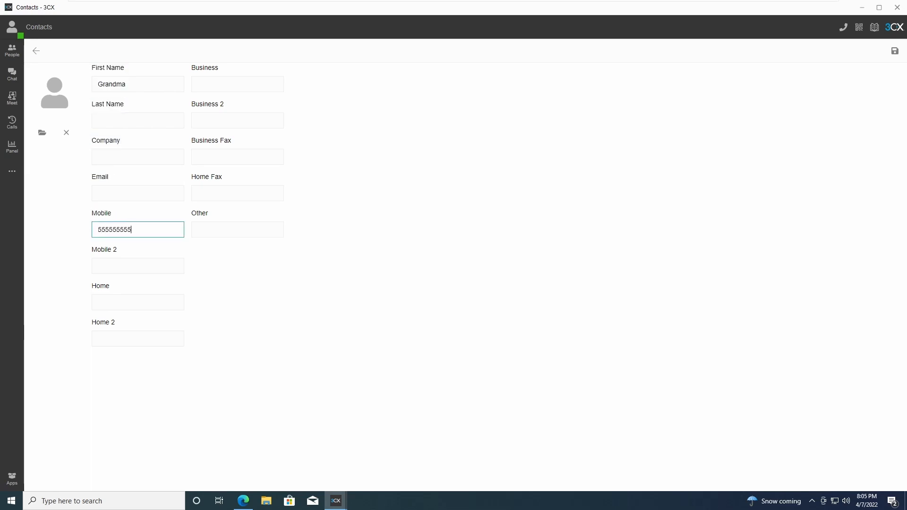
pyautogui.click(423, 287)
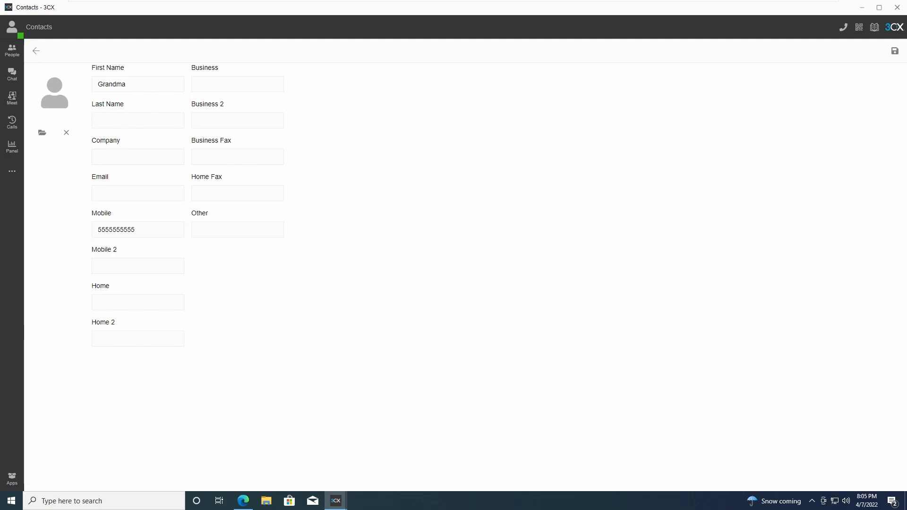
pyautogui.click(895, 52)
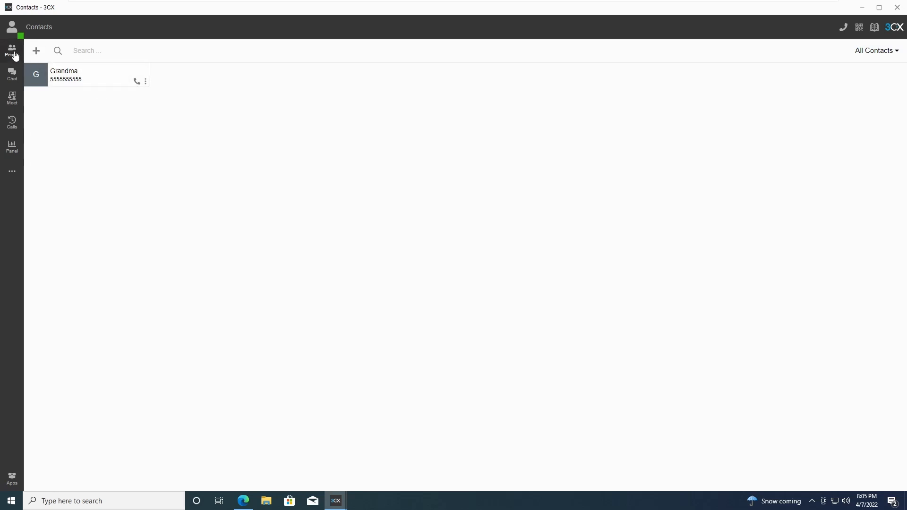
# Call the Grandma contact by searching 'grand' in the dialer, then hang up.
pyautogui.click(12, 51)
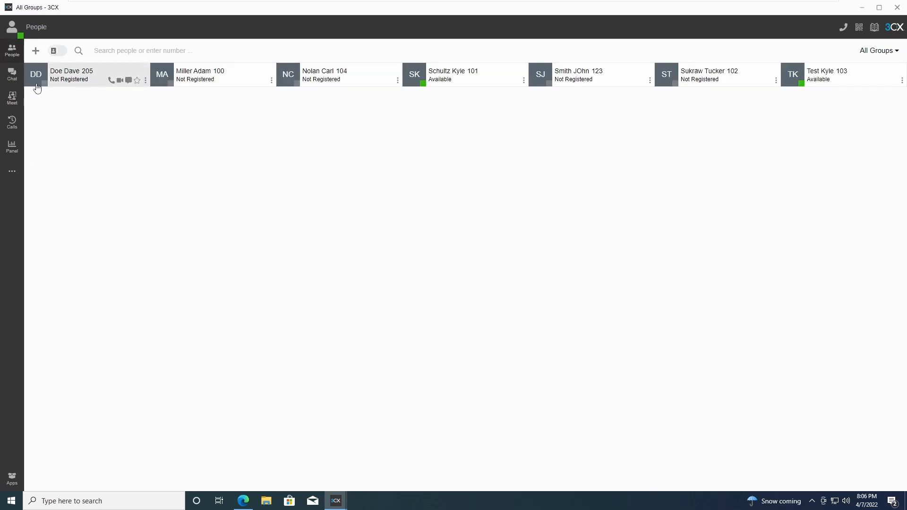
pyautogui.click(844, 28)
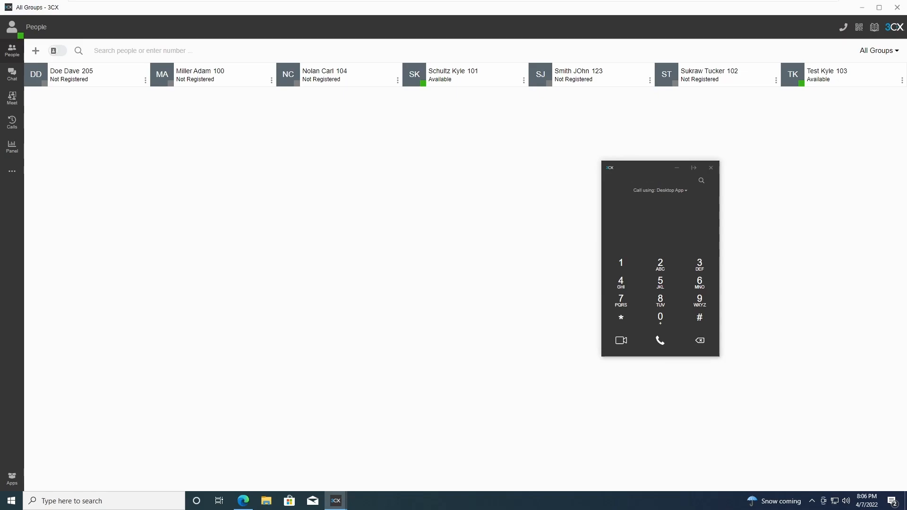
pyautogui.write('grab')
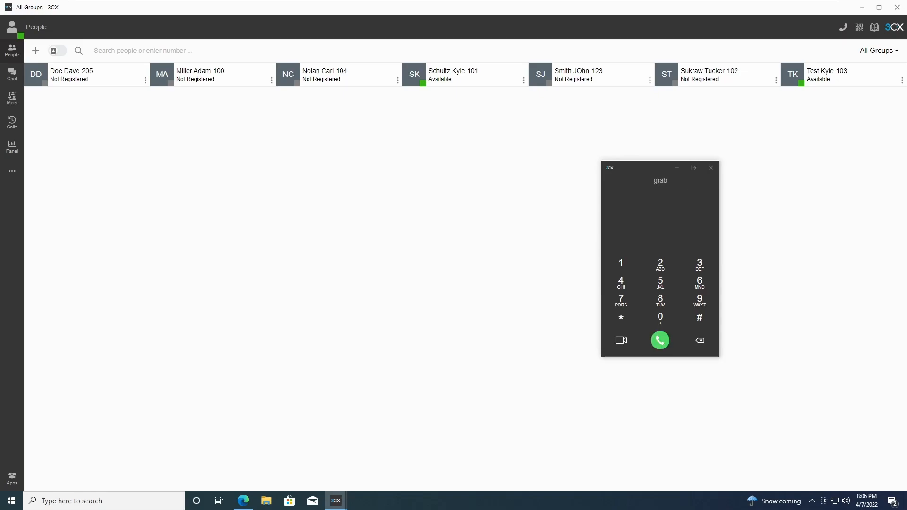
pyautogui.write('daa')
pyautogui.press('BackSpace')
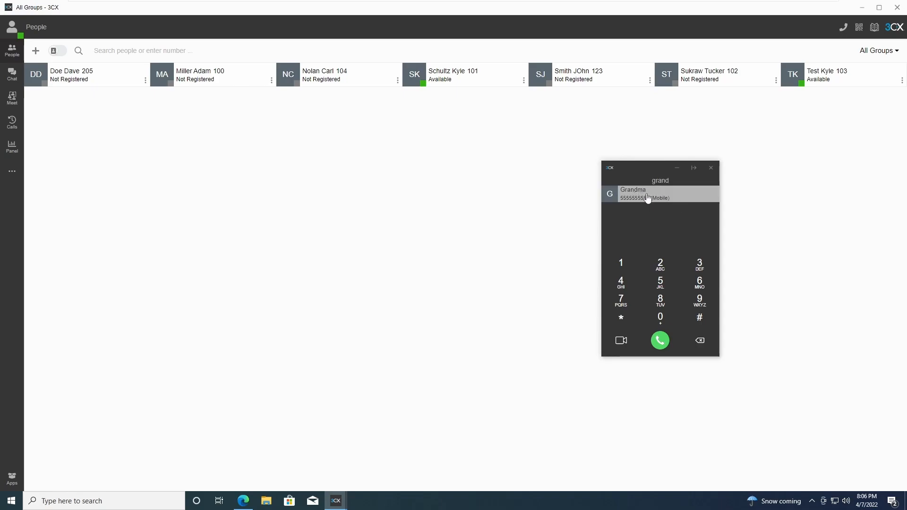
pyautogui.click(648, 198)
pyautogui.moveTo(692, 184); pyautogui.dragTo(687, 184)
pyautogui.click(620, 189)
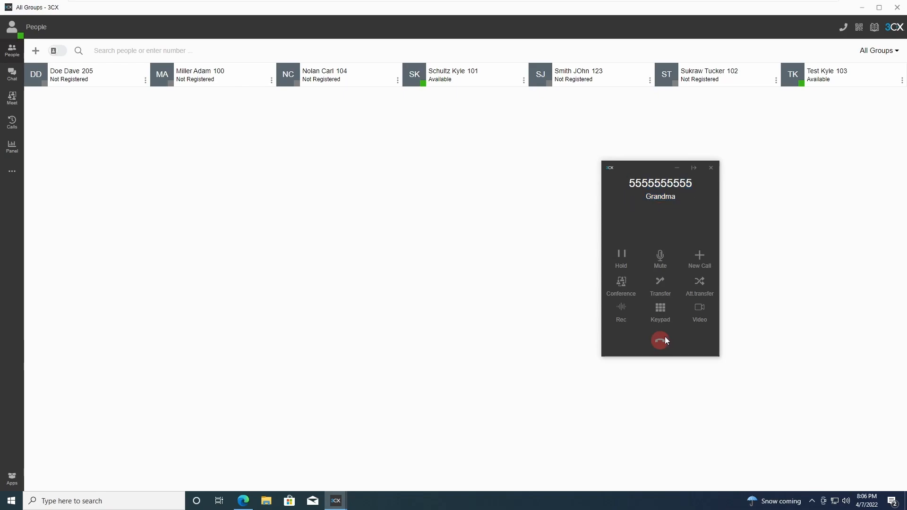
pyautogui.click(713, 169)
pyautogui.moveTo(341, 79); pyautogui.dragTo(336, 78)
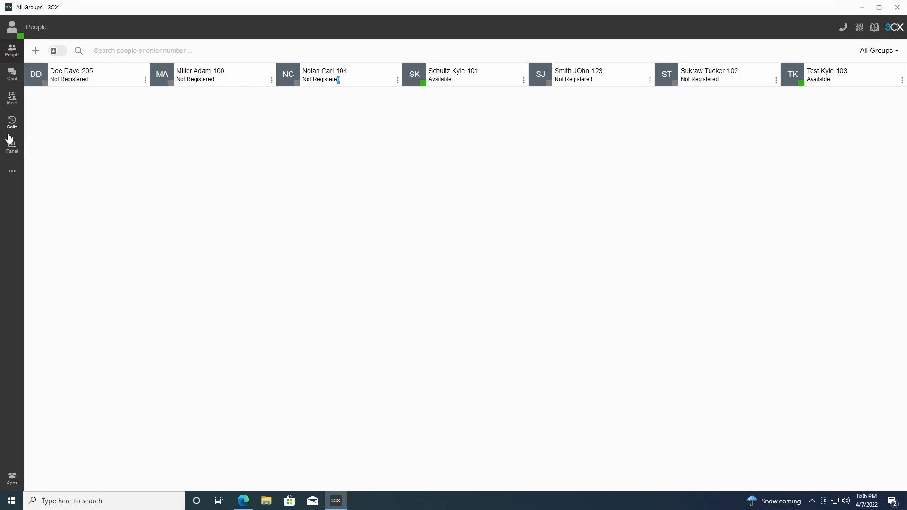
pyautogui.click(12, 171)
# Open the Voicemail page and confirm it holds no messages.
pyautogui.click(59, 185)
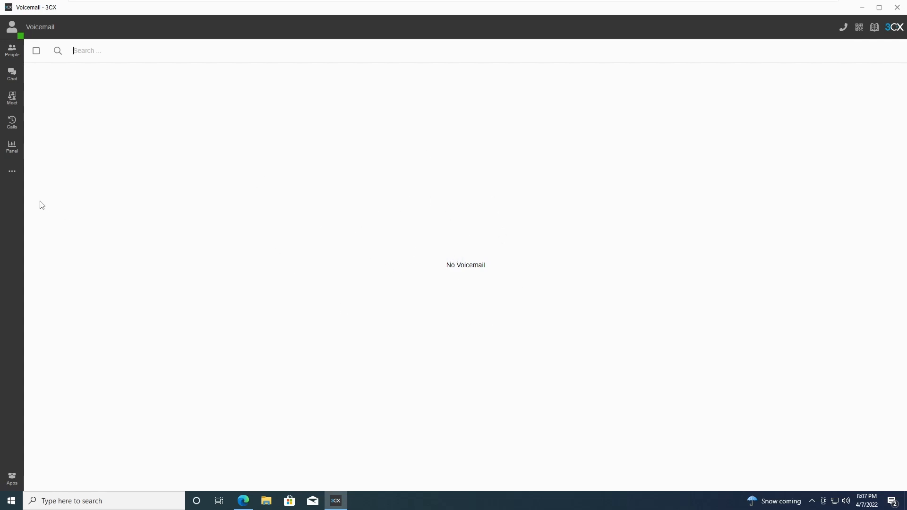
pyautogui.click(14, 176)
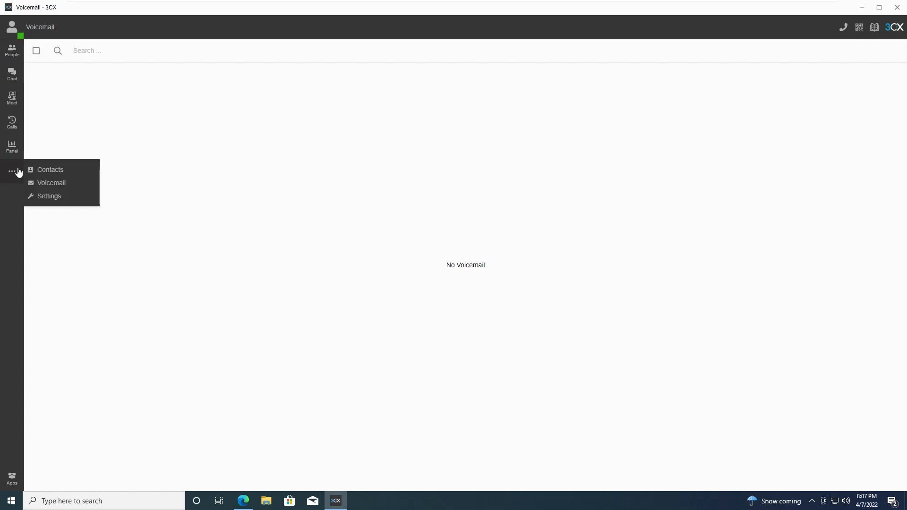
# Open Settings > Status to review Available forwarding: voicemail after 20 seconds.
pyautogui.click(52, 200)
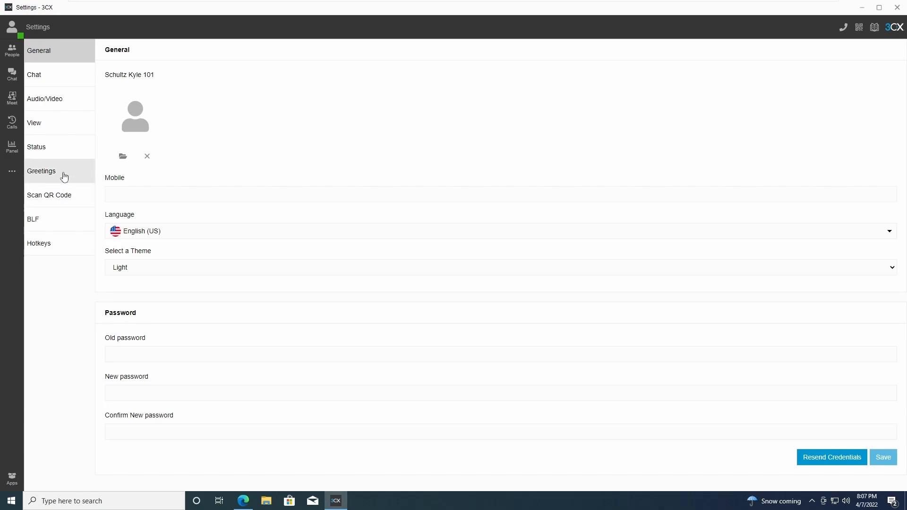
pyautogui.click(55, 147)
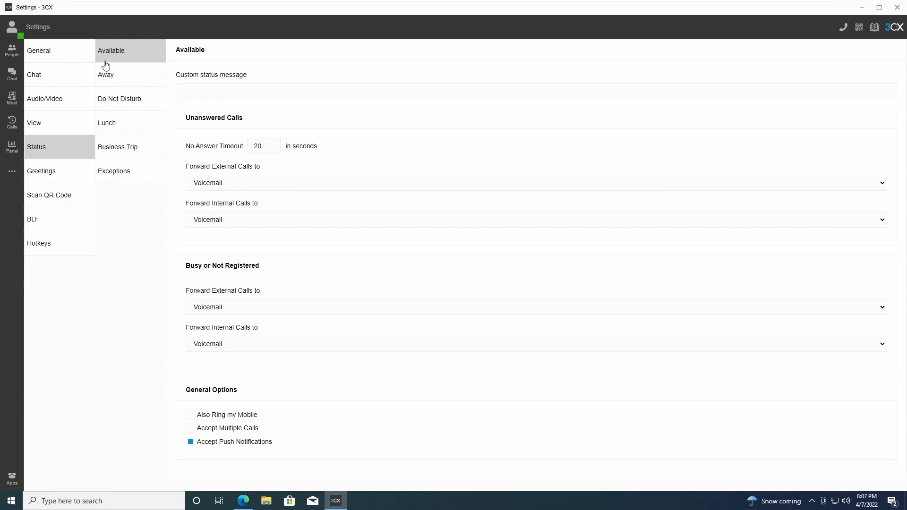
pyautogui.click(16, 35)
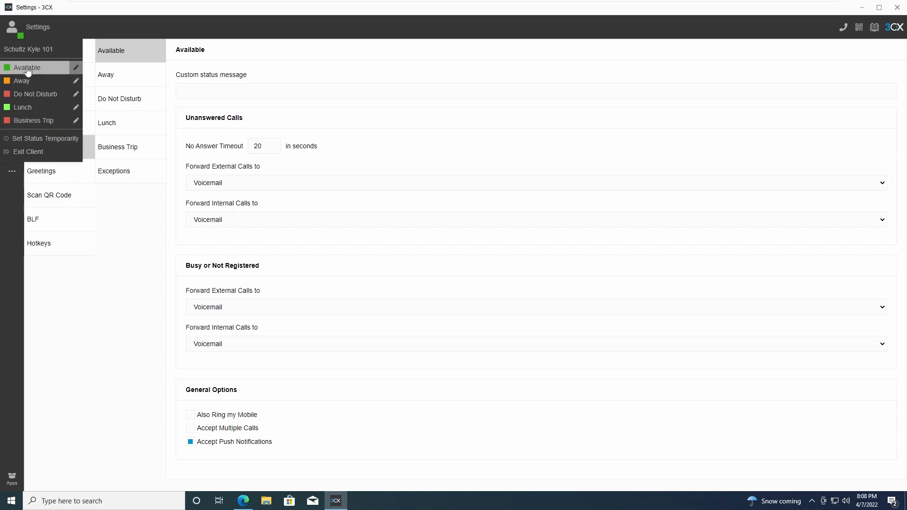
# Set the Available custom status message to 'In office' and view it in People.
pyautogui.click(246, 48)
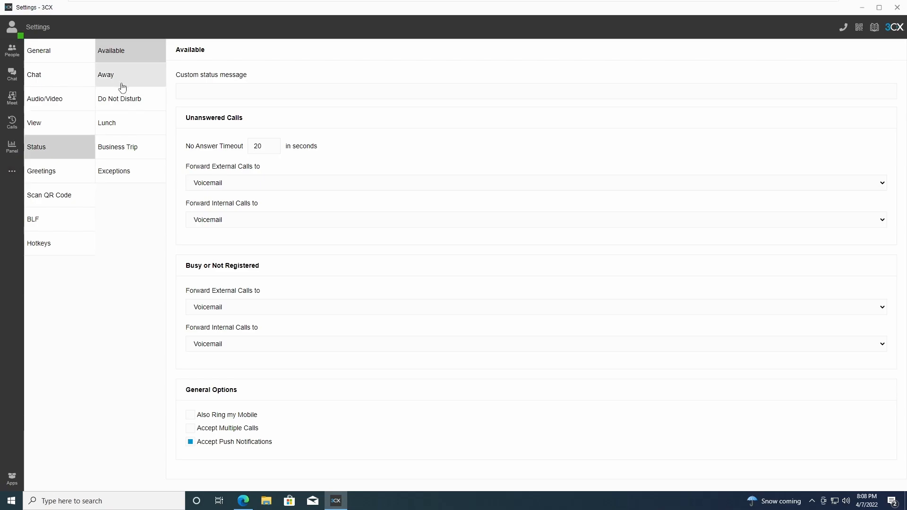
pyautogui.click(182, 91)
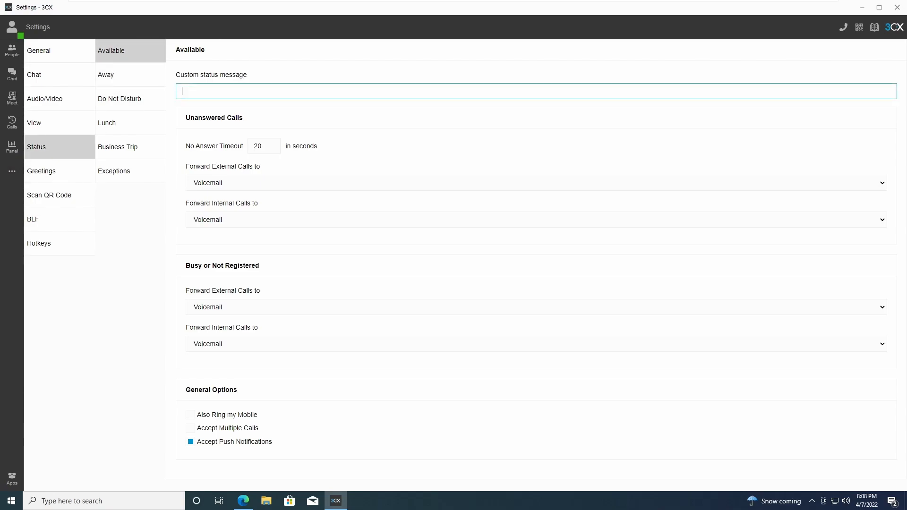
pyautogui.write('In office')
pyautogui.click(264, 66)
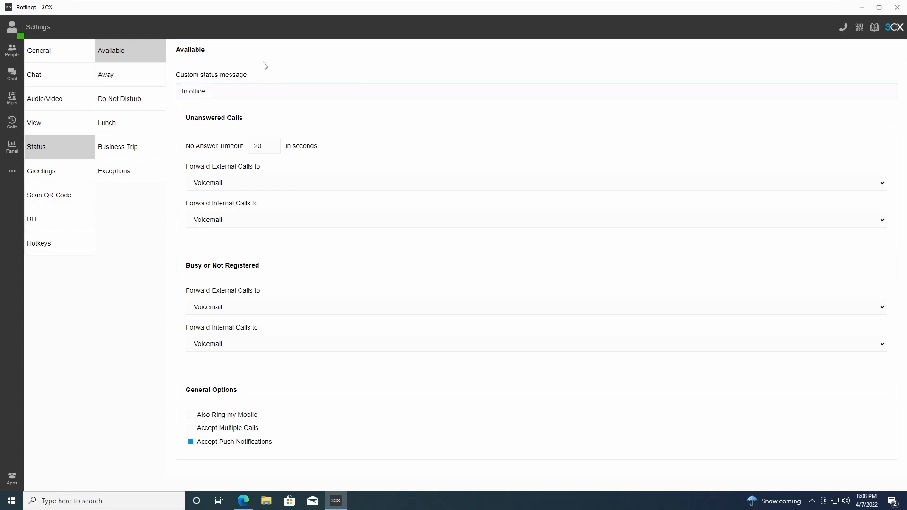
pyautogui.click(13, 31)
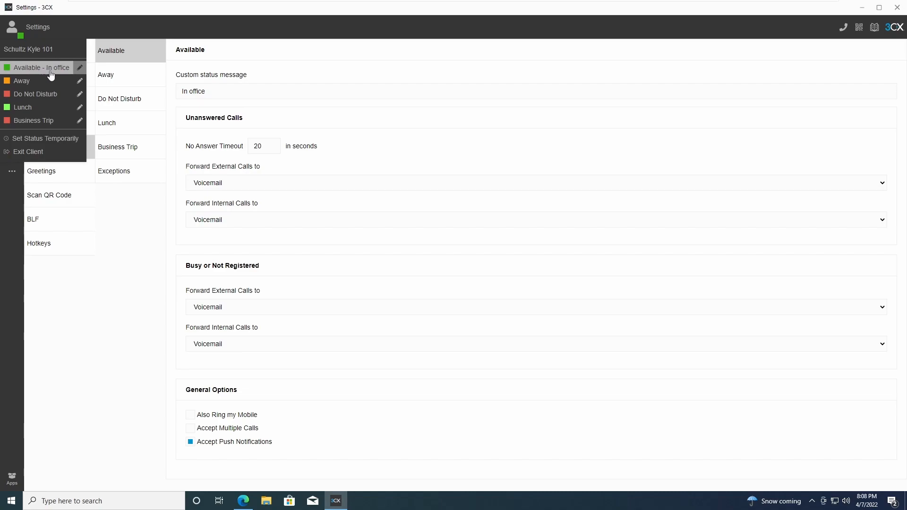
pyautogui.click(117, 263)
pyautogui.click(11, 50)
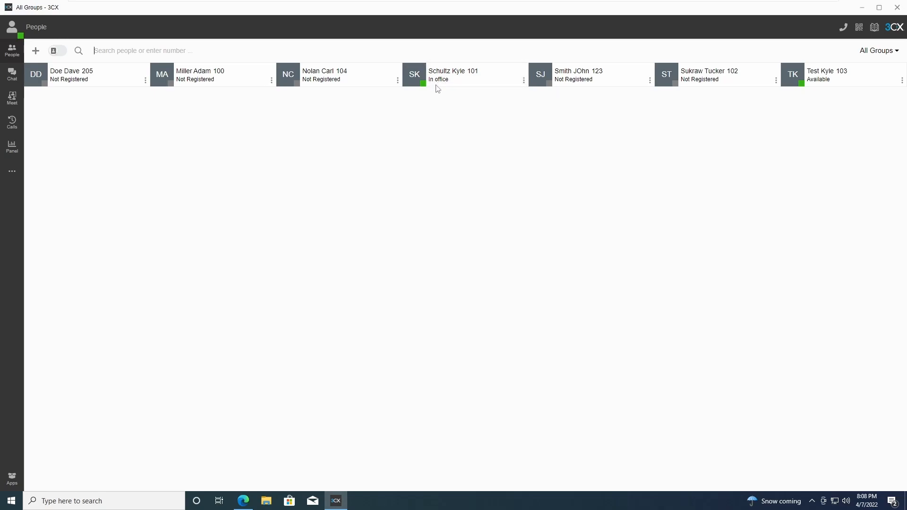
# Enter 'Out on vacation Please call cell phone' as the Business Trip status message.
pyautogui.click(12, 174)
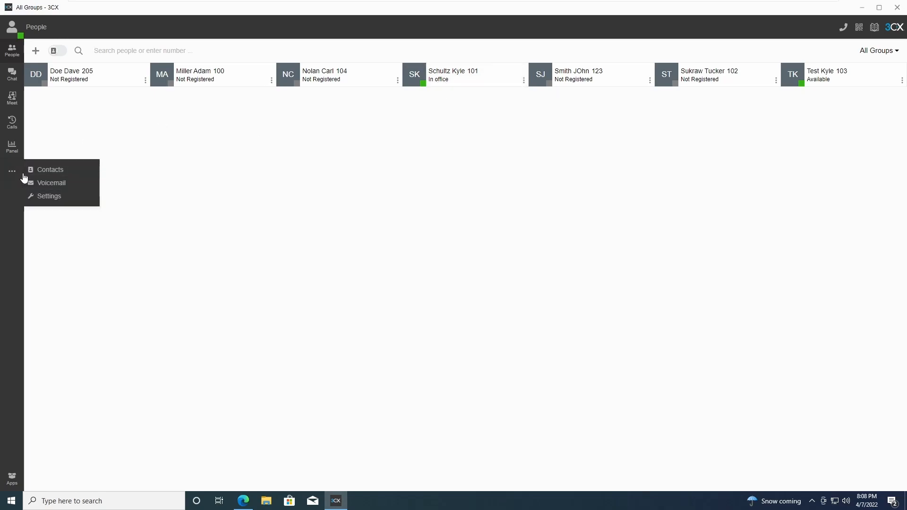
pyautogui.click(50, 197)
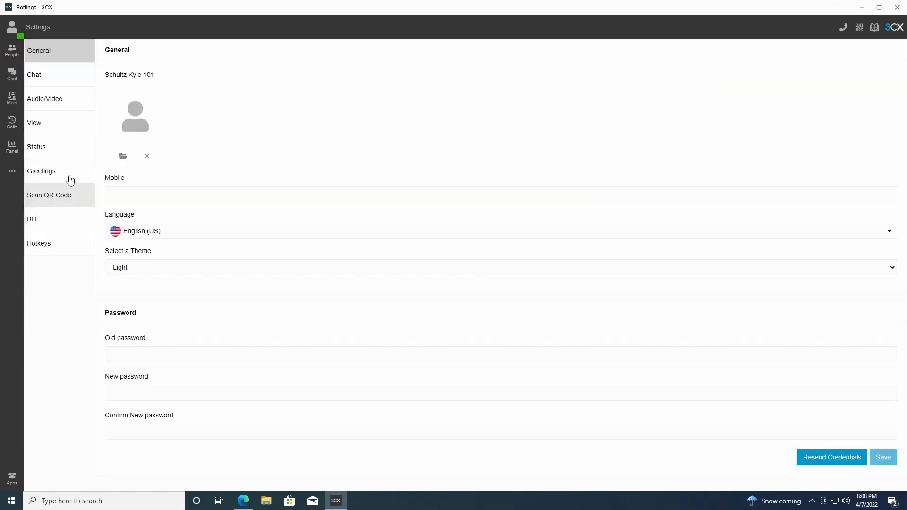
pyautogui.click(52, 149)
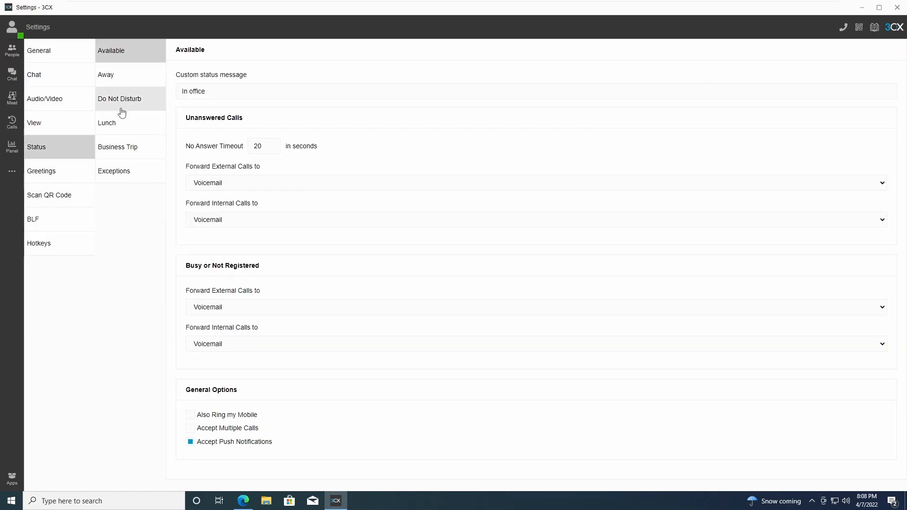
pyautogui.click(129, 150)
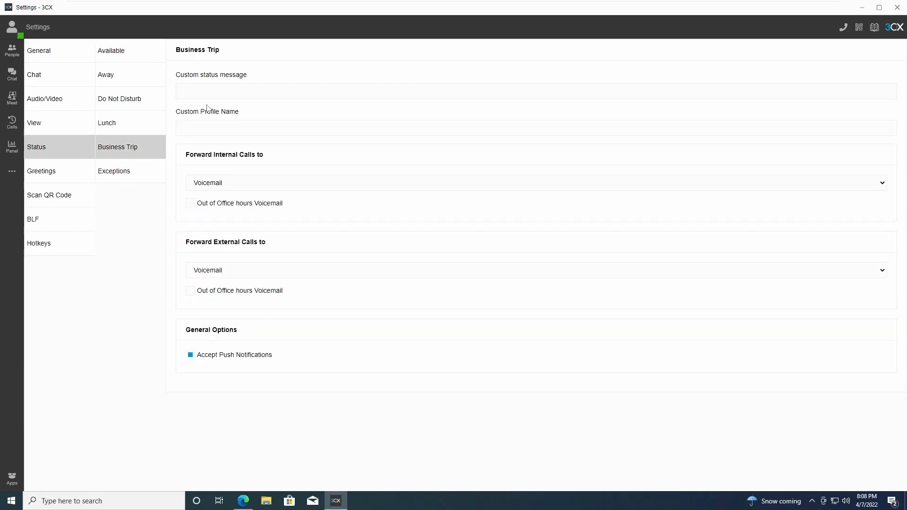
pyautogui.write('Out on vacation Please call cell phone')
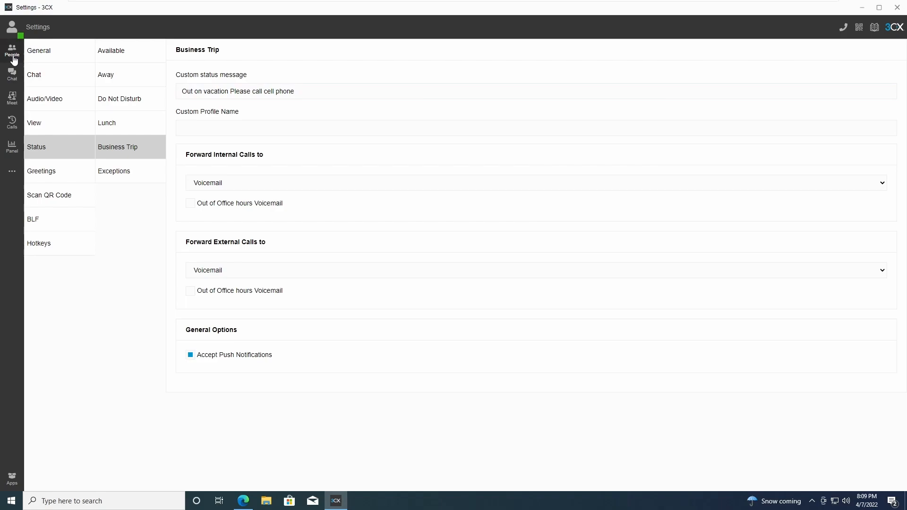
# Switch extension 101's status to Business Trip from the People page.
pyautogui.click(12, 51)
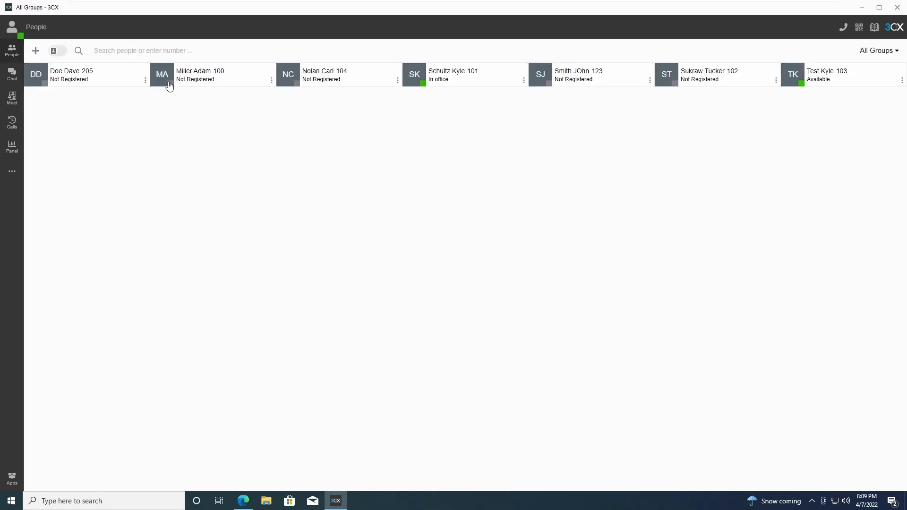
pyautogui.click(21, 35)
pyautogui.click(54, 120)
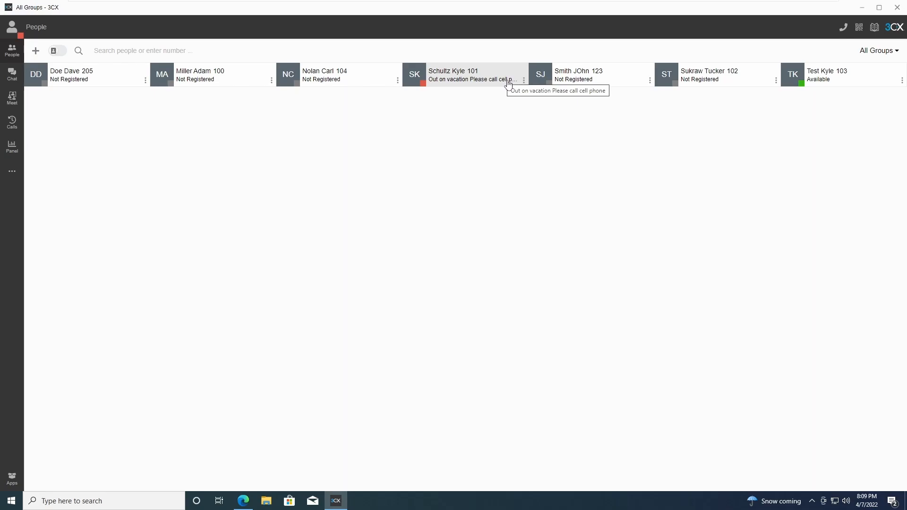
# Open the Business Trip status profile and review its internal call forwarding choices.
pyautogui.click(12, 172)
pyautogui.click(49, 196)
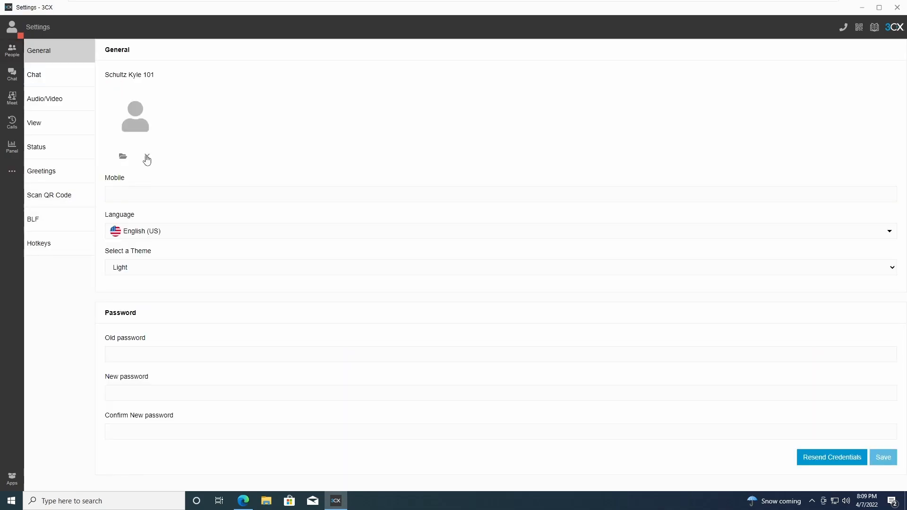
pyautogui.click(41, 148)
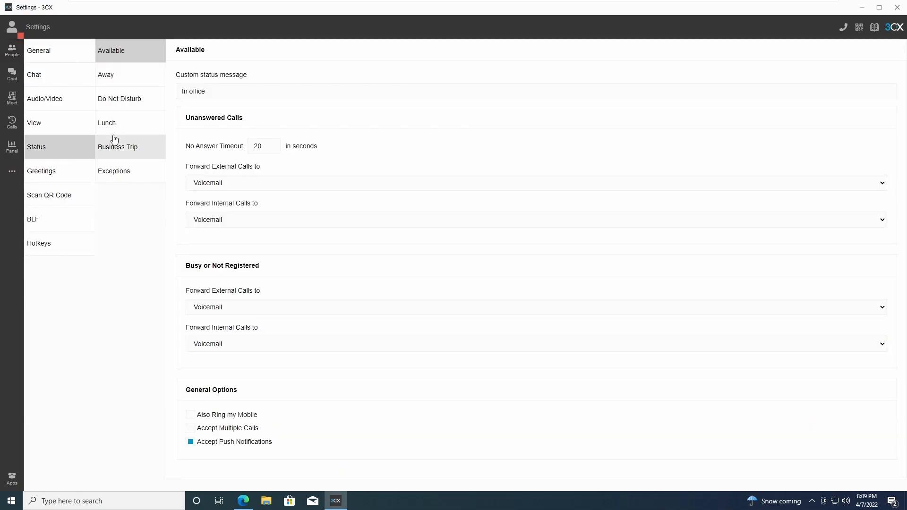
pyautogui.click(126, 147)
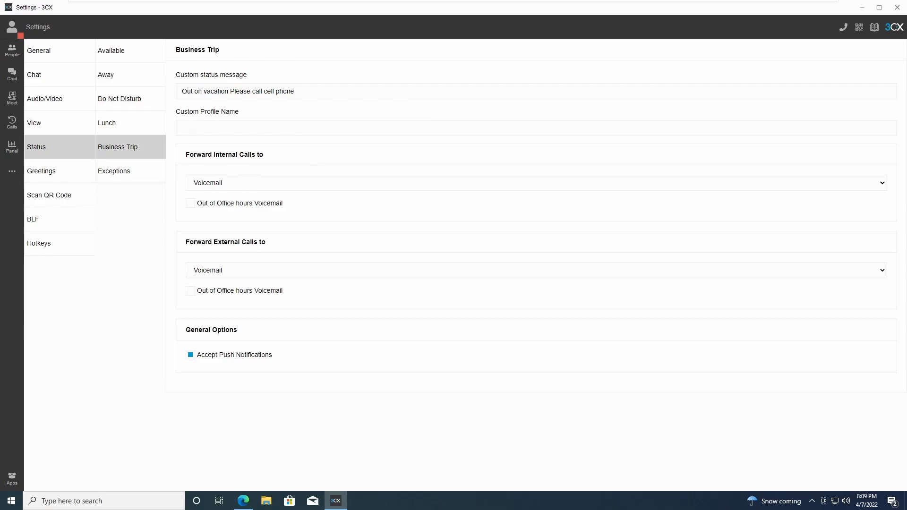
pyautogui.moveTo(184, 155); pyautogui.dragTo(275, 157)
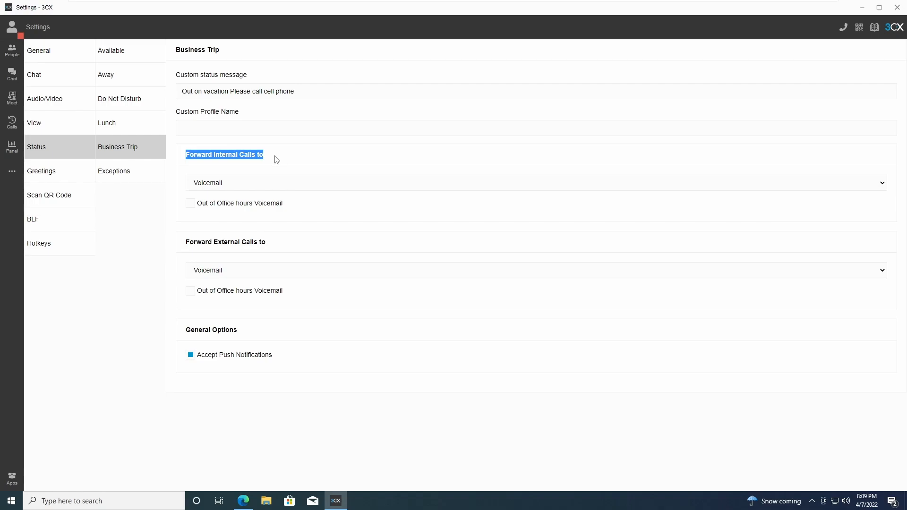
pyautogui.click(233, 185)
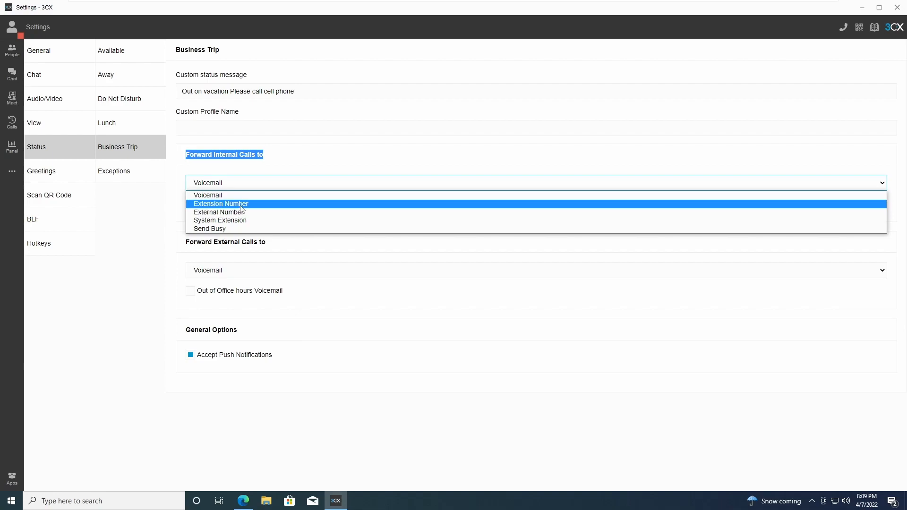
pyautogui.click(249, 186)
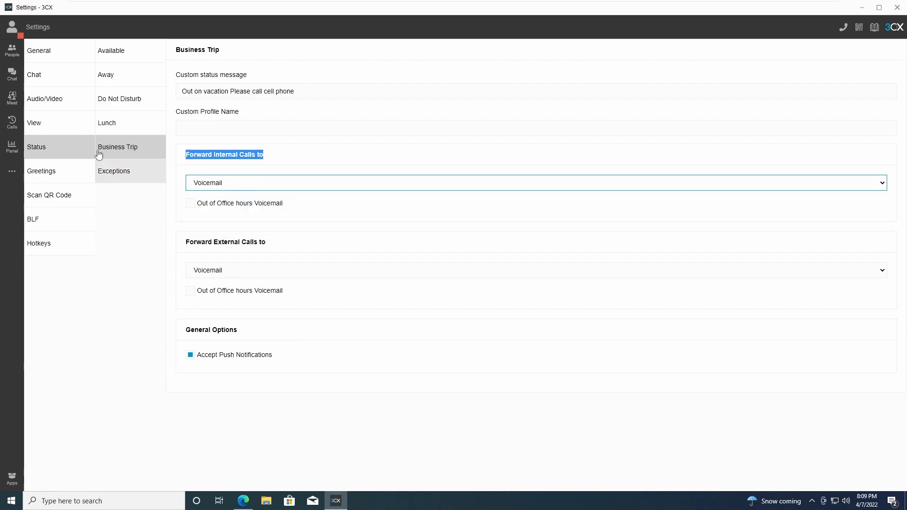
# Check the mobile number setting, then forward Business Trip internal calls to My Mobile.
pyautogui.click(42, 56)
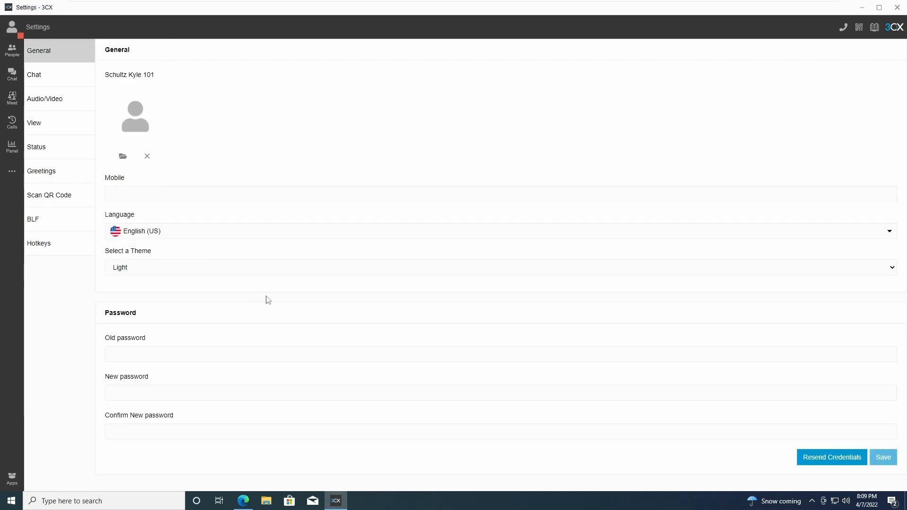
pyautogui.click(113, 194)
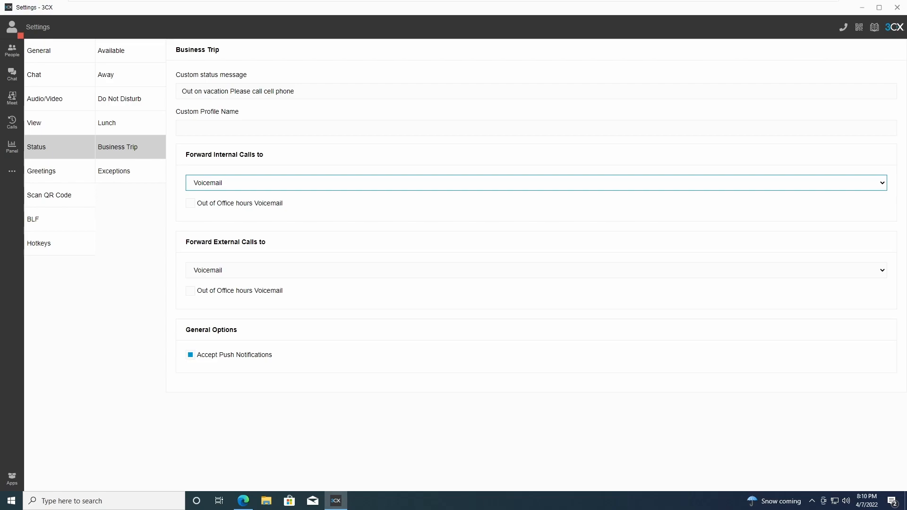
pyautogui.moveTo(184, 159); pyautogui.dragTo(270, 156)
pyautogui.click(236, 184)
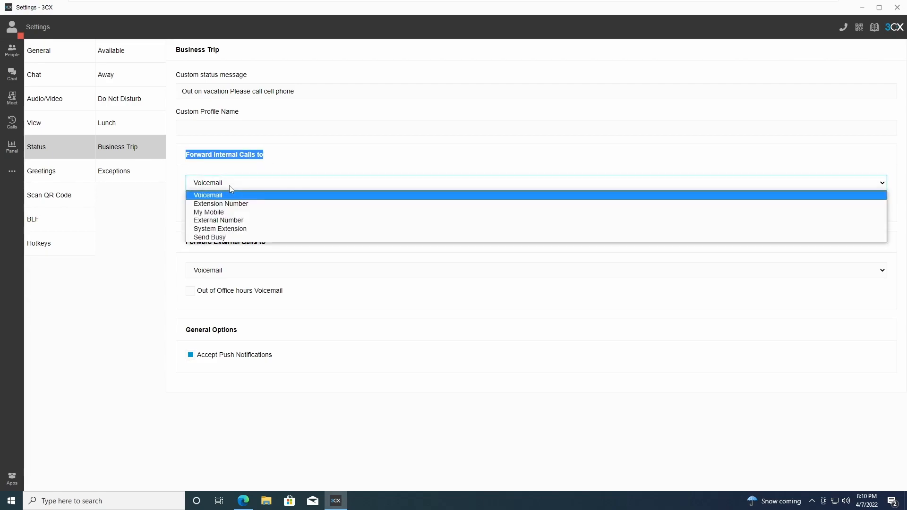
pyautogui.click(220, 214)
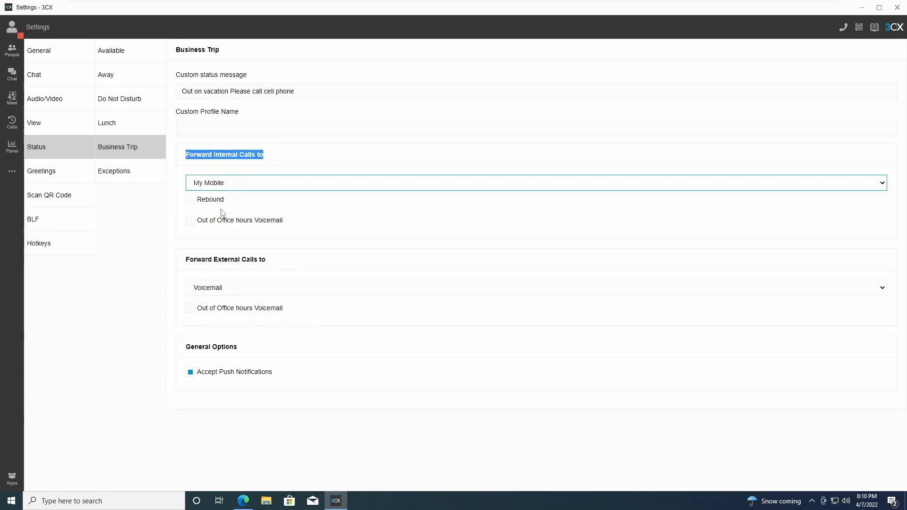
pyautogui.click(220, 165)
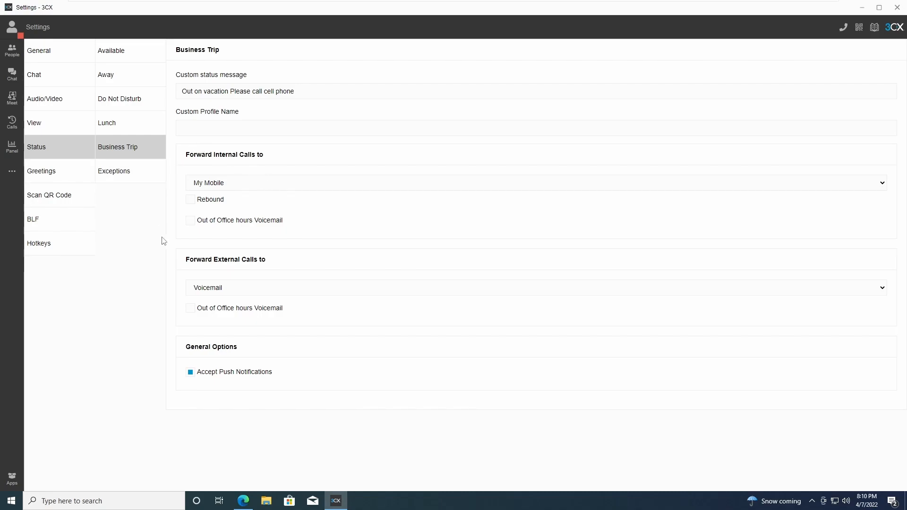
pyautogui.moveTo(213, 259); pyautogui.dragTo(259, 259)
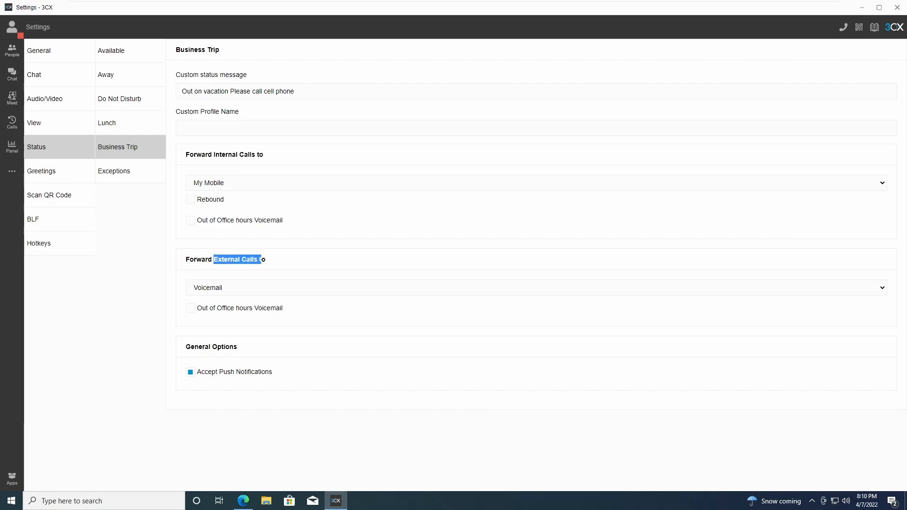
# Forward Business Trip external calls to extension 104, picked from the extension list.
pyautogui.click(278, 267)
pyautogui.click(213, 292)
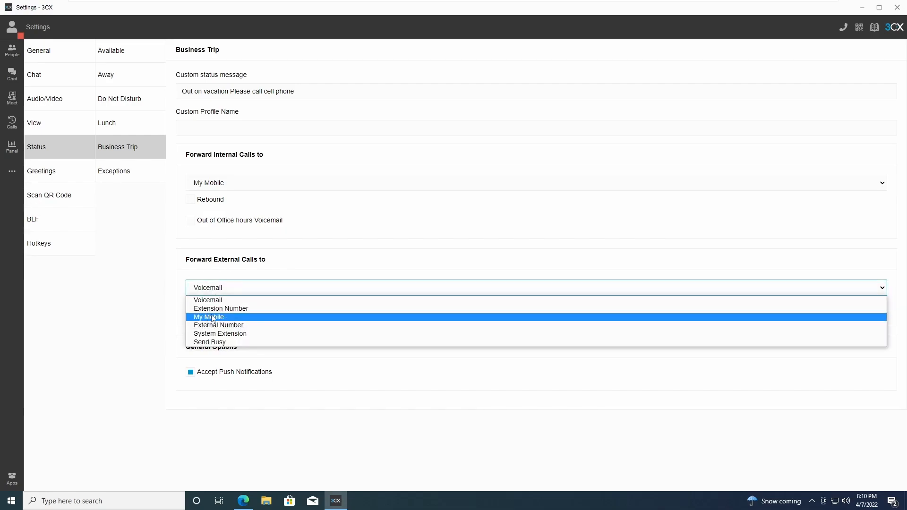
pyautogui.click(220, 309)
pyautogui.click(223, 312)
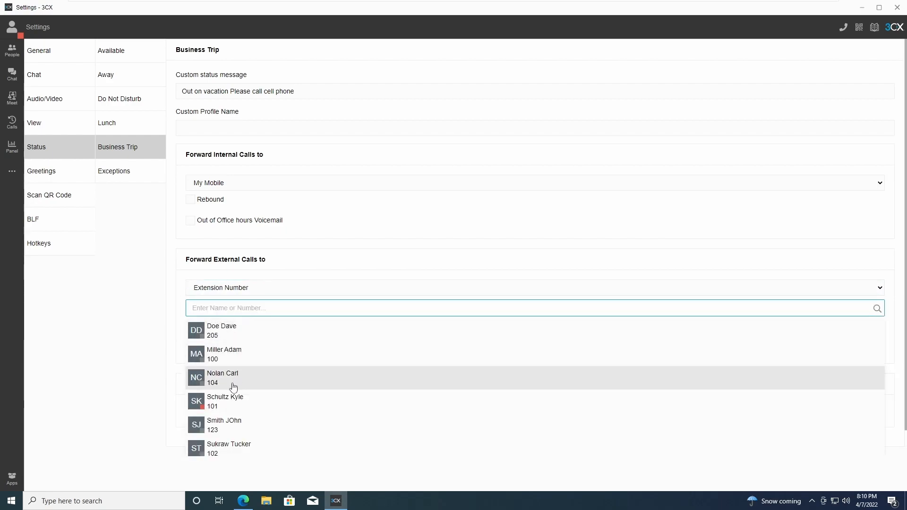
pyautogui.click(253, 379)
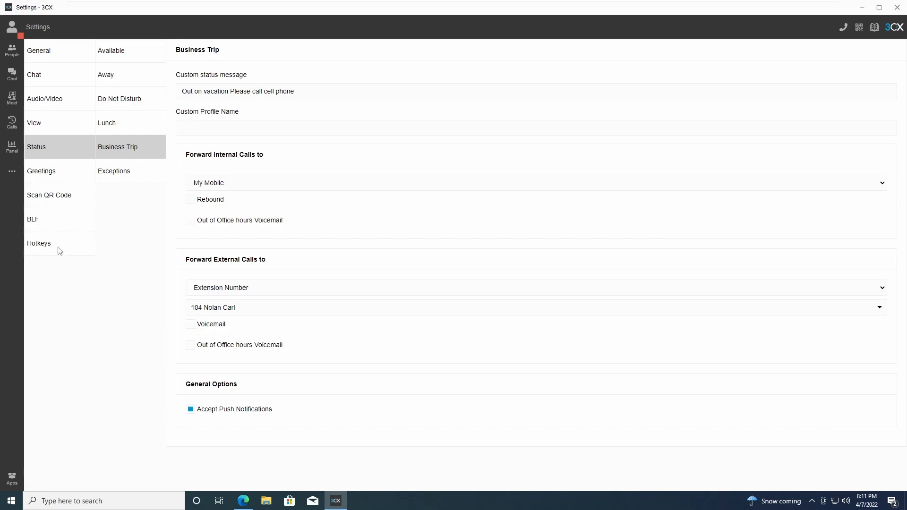
pyautogui.click(12, 36)
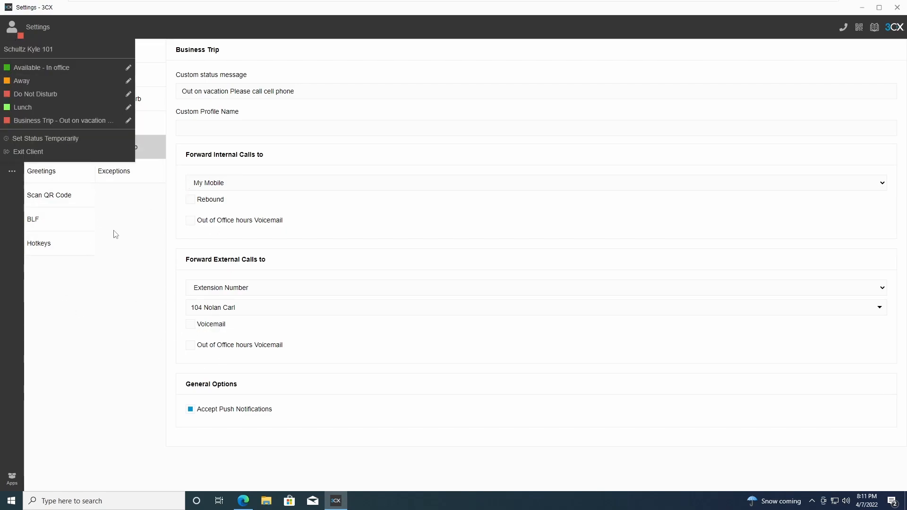
pyautogui.click(131, 148)
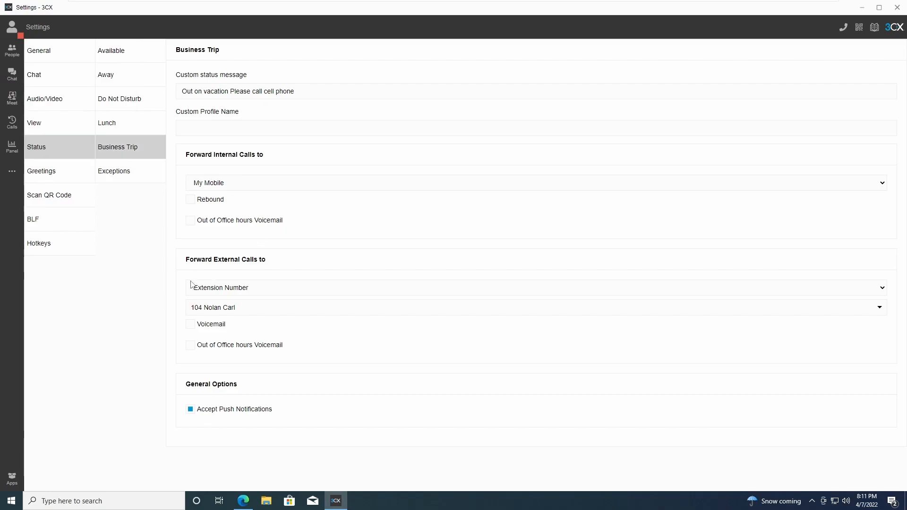
pyautogui.moveTo(183, 260); pyautogui.dragTo(278, 263)
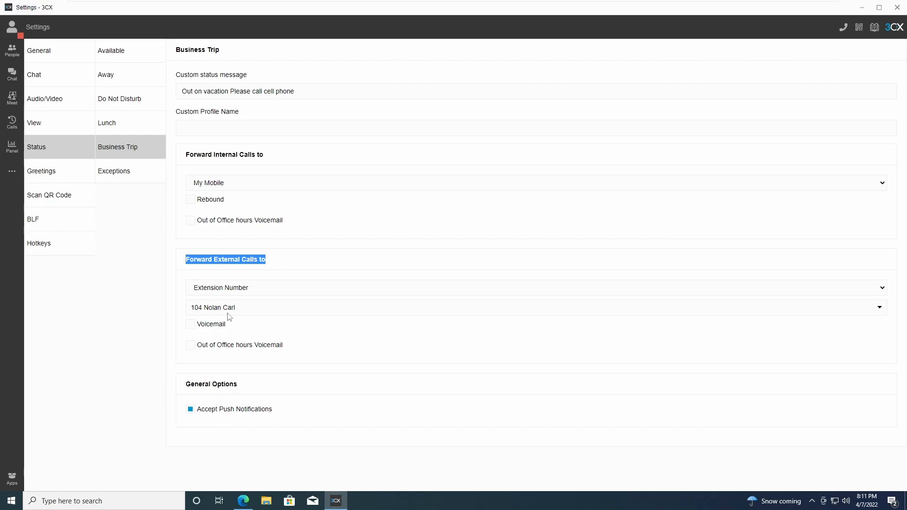
pyautogui.moveTo(185, 154); pyautogui.dragTo(273, 162)
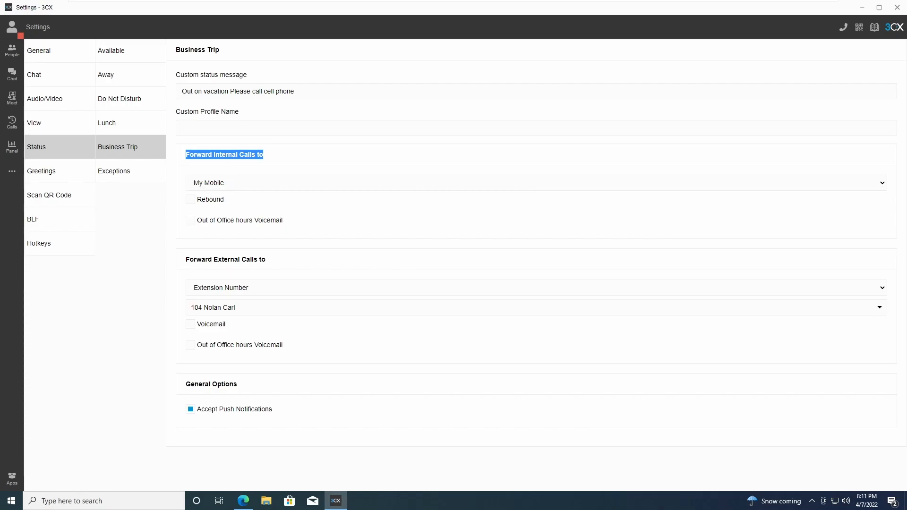
# Rename the profile to Vacation, switch my status to Vacation, then back to Available.
pyautogui.click(213, 128)
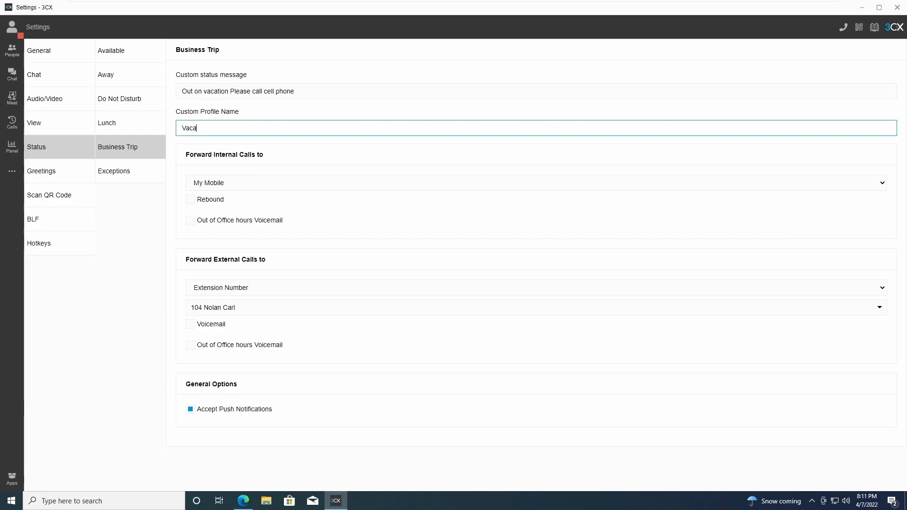
pyautogui.click(297, 113)
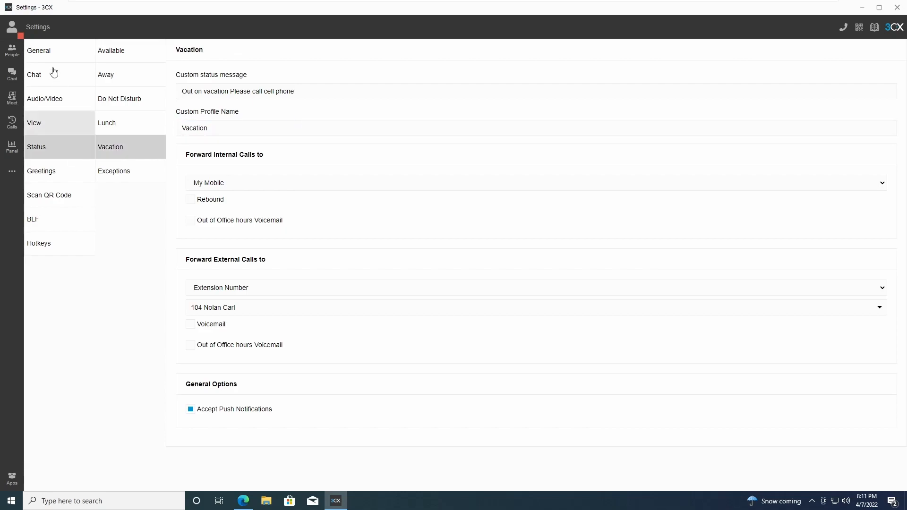
pyautogui.click(17, 33)
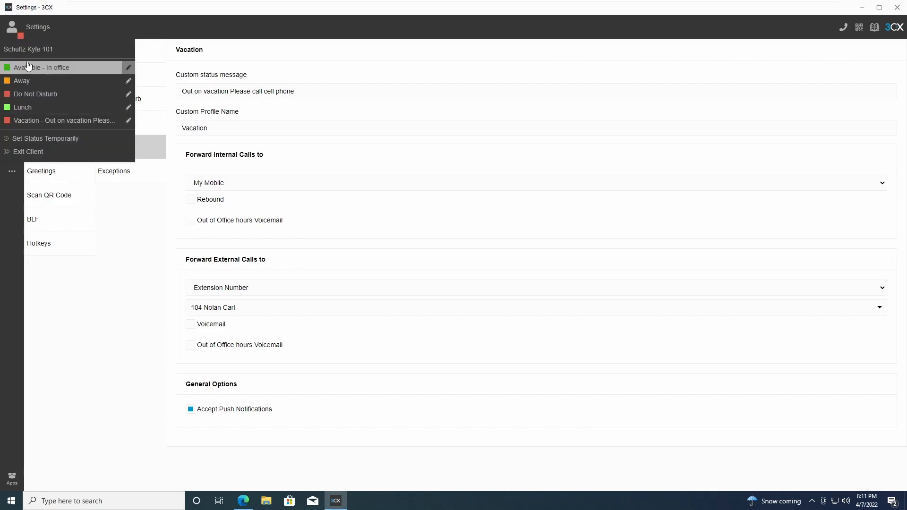
pyautogui.click(28, 67)
pyautogui.click(11, 31)
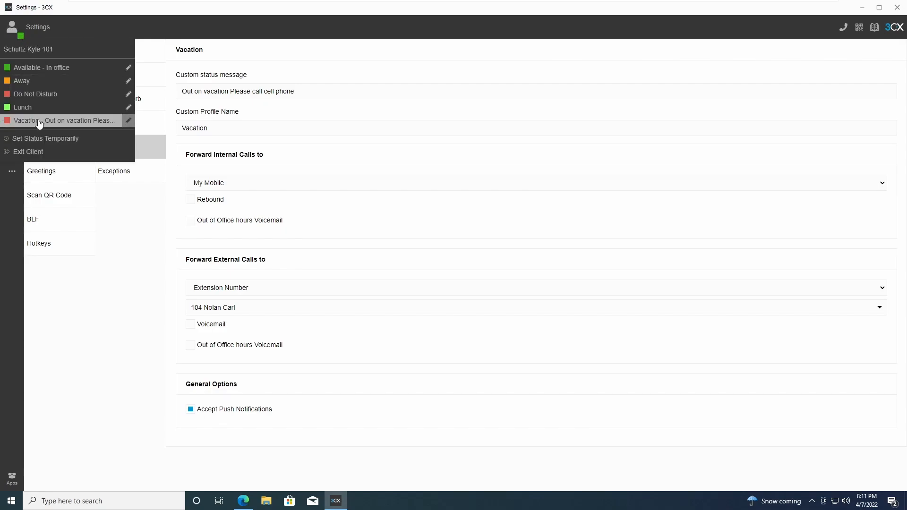
pyautogui.click(39, 121)
pyautogui.click(12, 33)
pyautogui.click(28, 67)
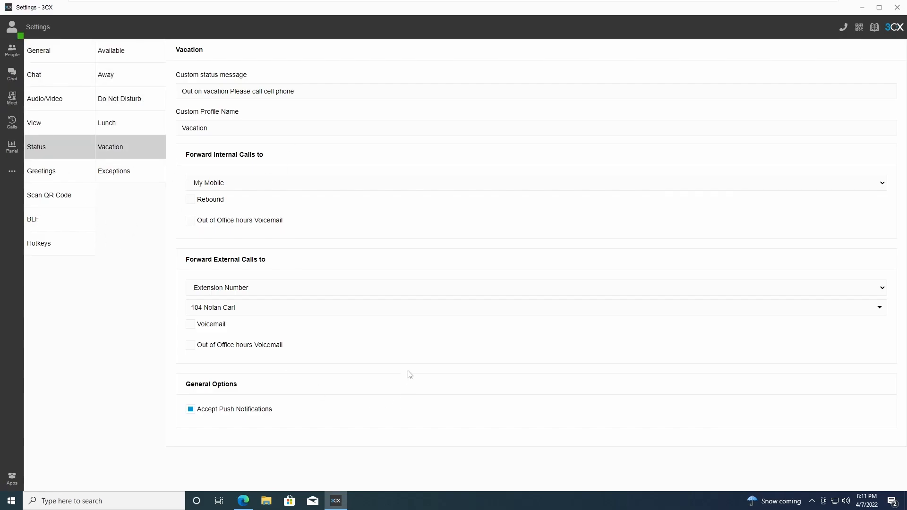
# Browse the Available, Away, Do Not Disturb and Lunch status settings.
pyautogui.click(122, 53)
pyautogui.click(122, 76)
pyautogui.click(124, 100)
pyautogui.click(130, 133)
# Go from the Exceptions list back to the Available status forwarding settings.
pyautogui.click(135, 174)
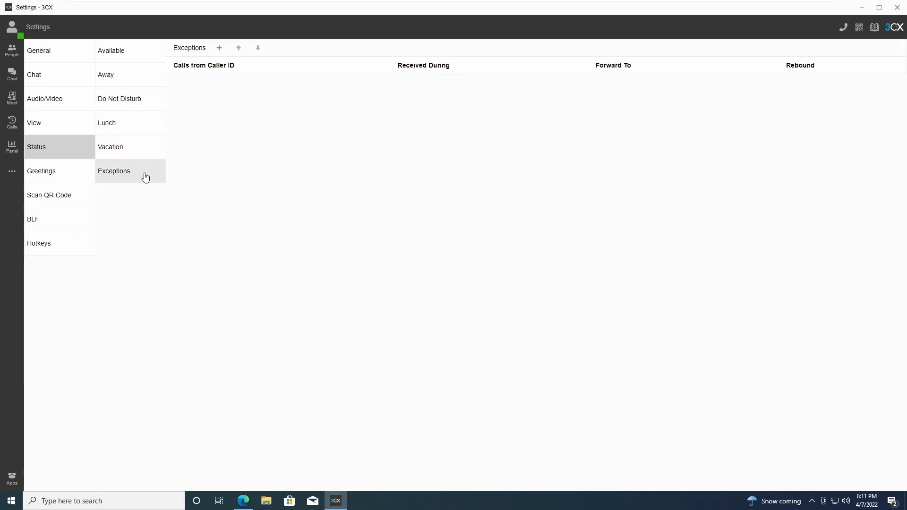
pyautogui.click(122, 53)
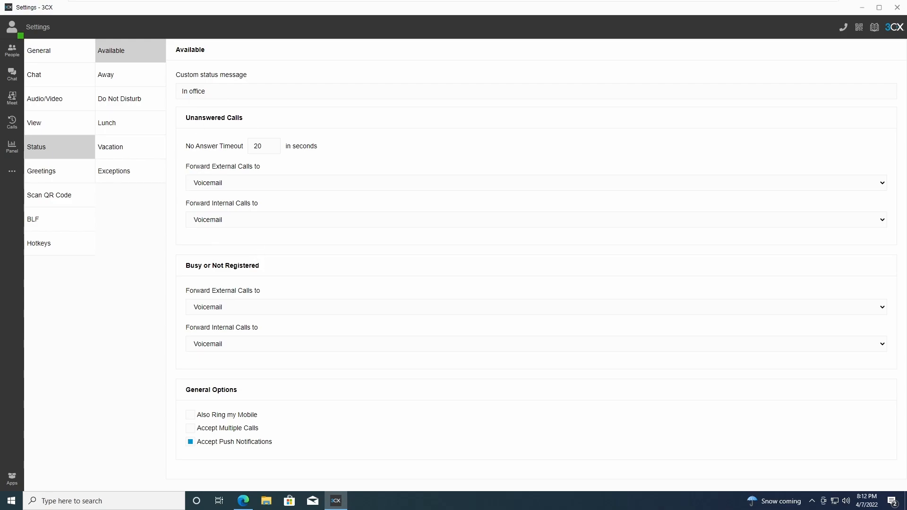
# Forward busy external and internal calls to My Mobile and set a 60-second no-answer timeout.
pyautogui.moveTo(186, 118); pyautogui.dragTo(253, 119)
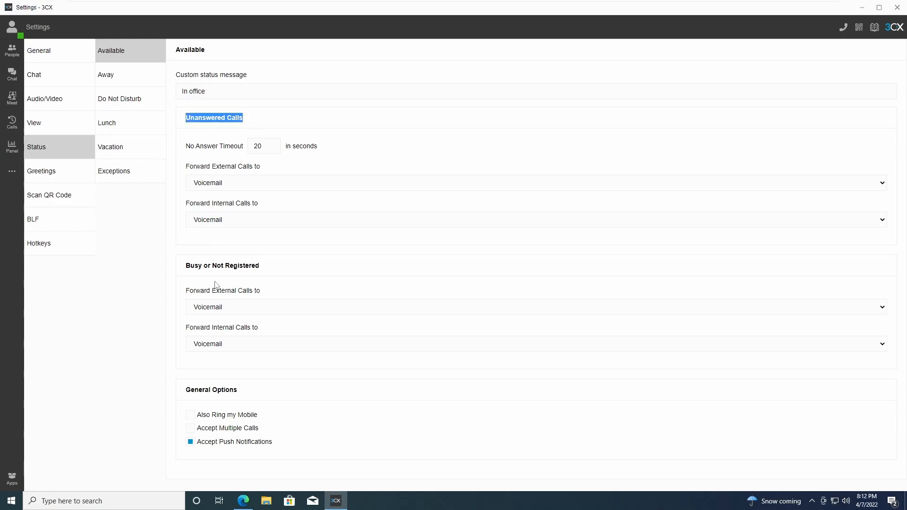
pyautogui.moveTo(184, 266); pyautogui.dragTo(273, 271)
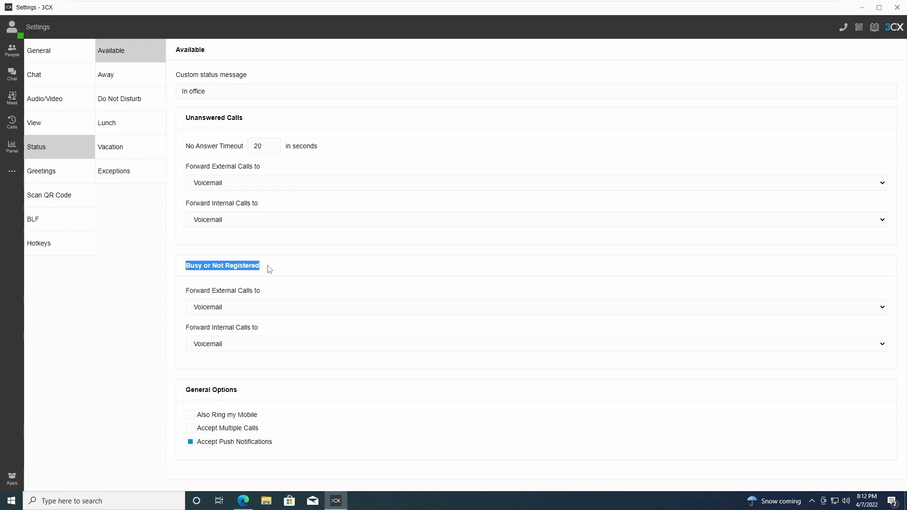
pyautogui.click(240, 306)
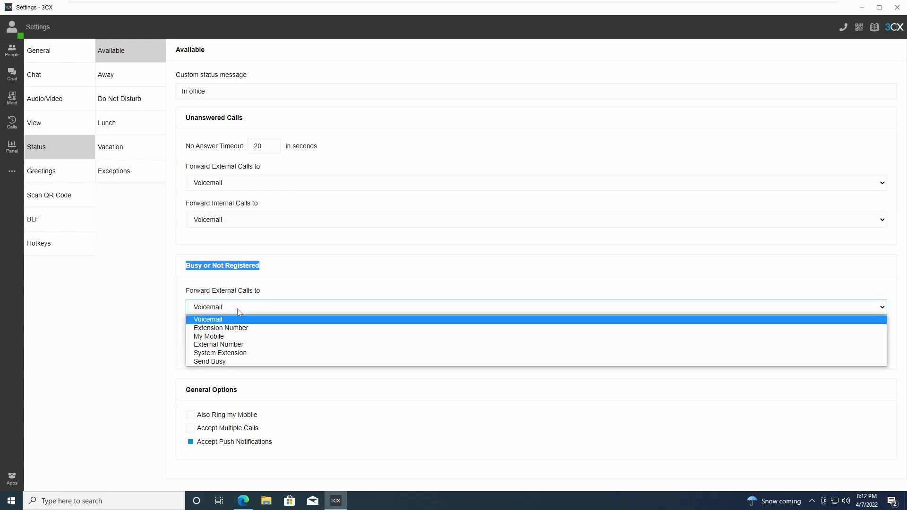
pyautogui.click(237, 336)
pyautogui.click(233, 360)
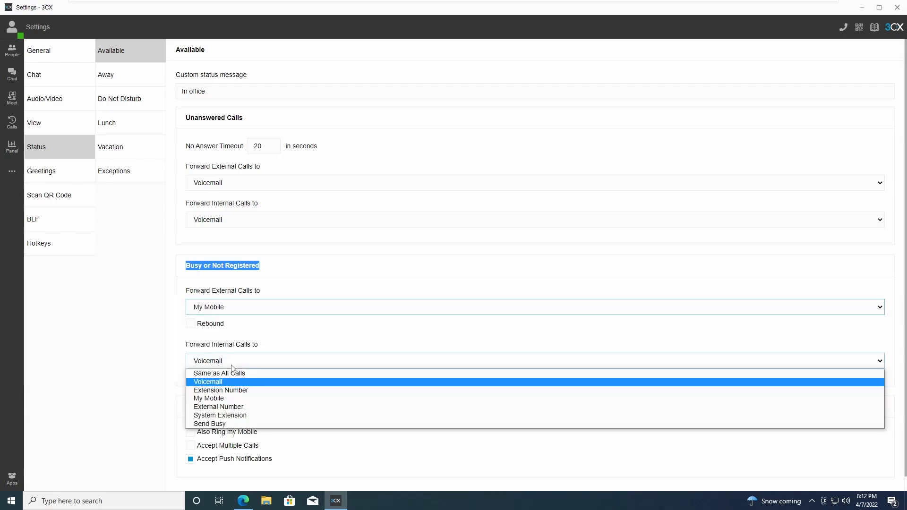
pyautogui.click(235, 400)
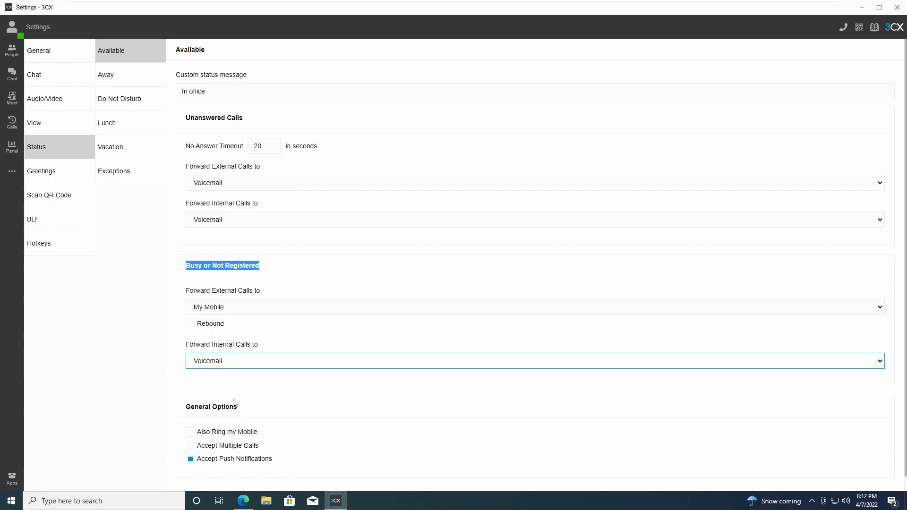
pyautogui.click(269, 277)
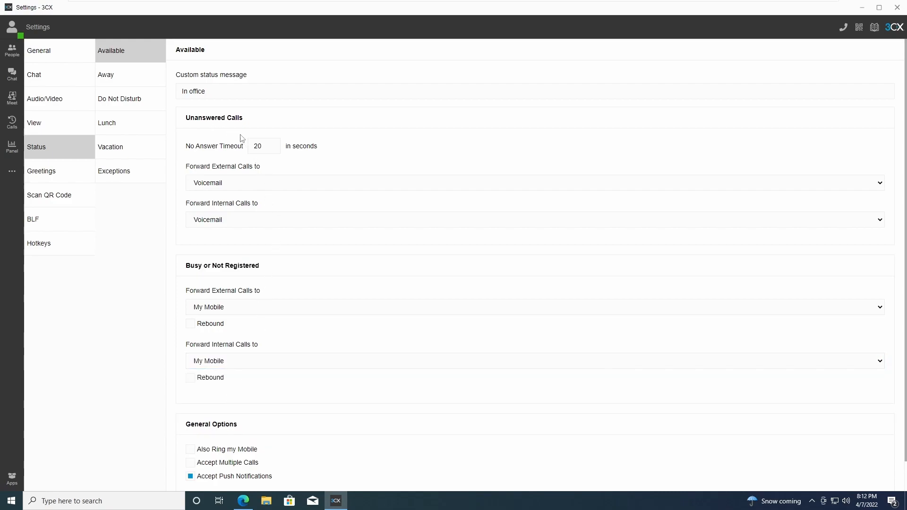
pyautogui.doubleClick(258, 146)
pyautogui.click(356, 143)
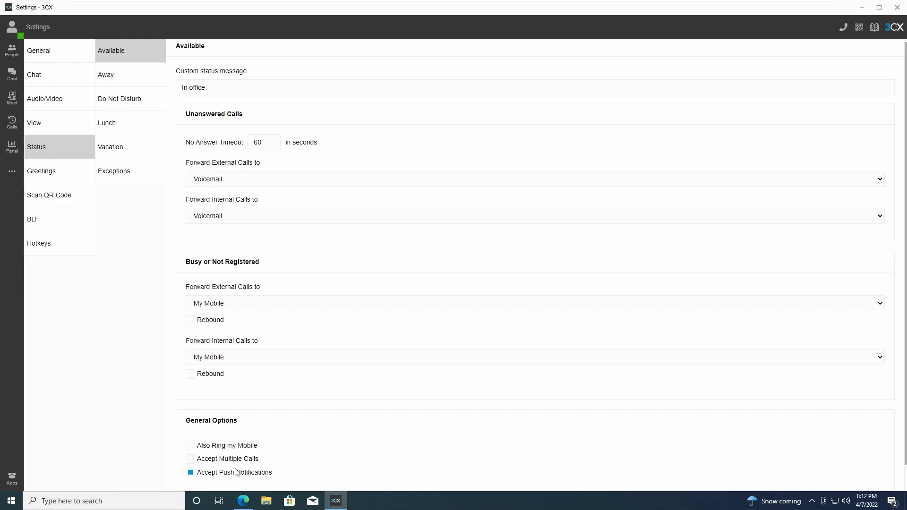
# Switch busy external and internal calls back to Voicemail.
pyautogui.scroll(-1, 243, 411)
pyautogui.click(216, 276)
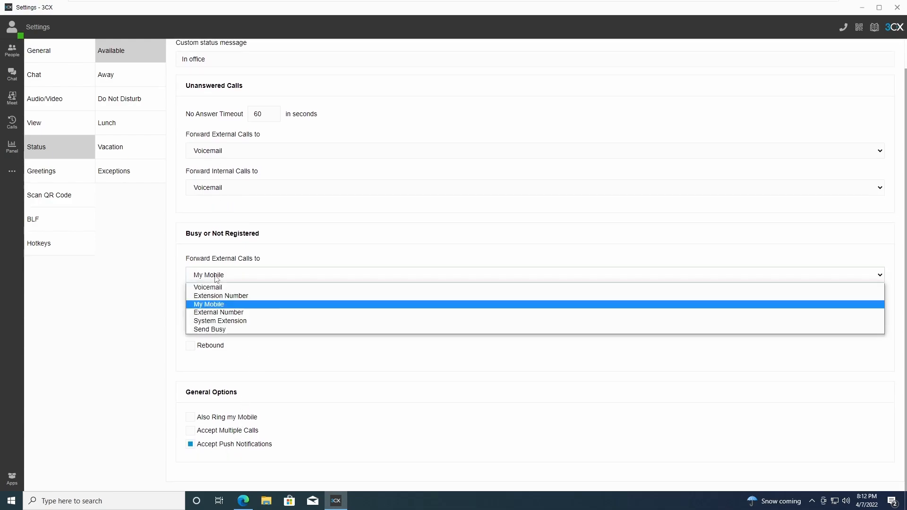
pyautogui.click(218, 286)
pyautogui.click(218, 330)
pyautogui.click(220, 341)
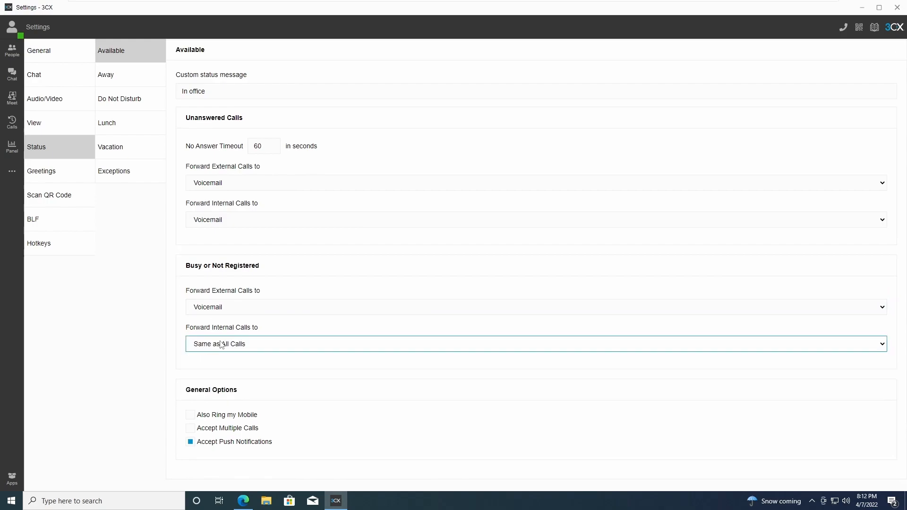
pyautogui.click(226, 347)
pyautogui.click(221, 366)
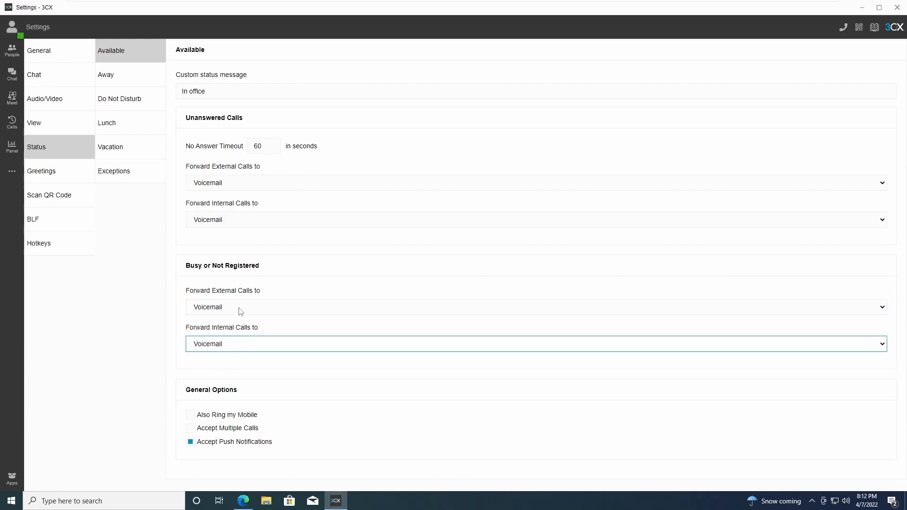
pyautogui.click(220, 345)
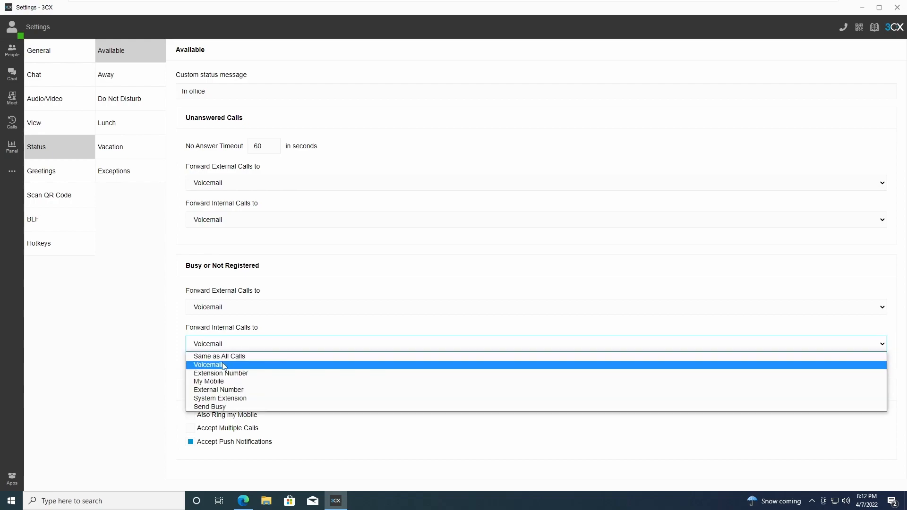
pyautogui.click(222, 365)
pyautogui.moveTo(194, 169); pyautogui.dragTo(239, 198)
pyautogui.click(197, 393)
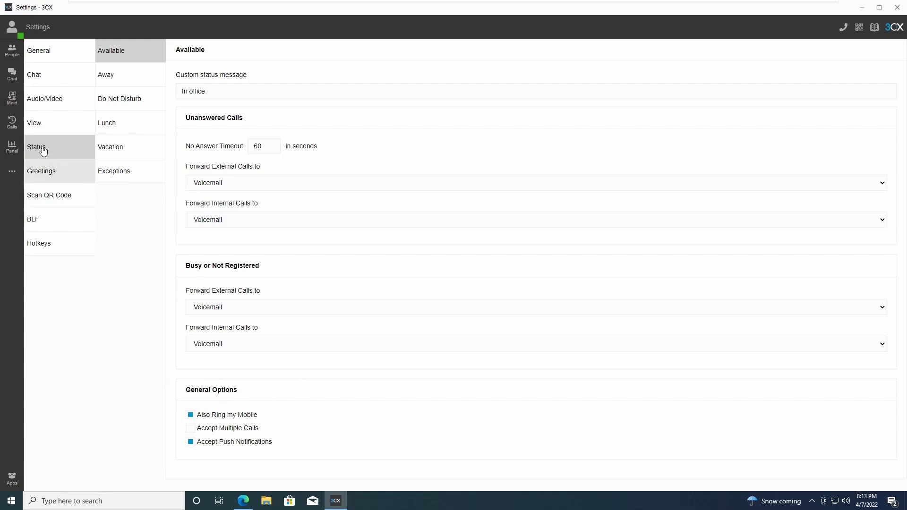
pyautogui.click(52, 58)
pyautogui.moveTo(106, 179); pyautogui.dragTo(149, 184)
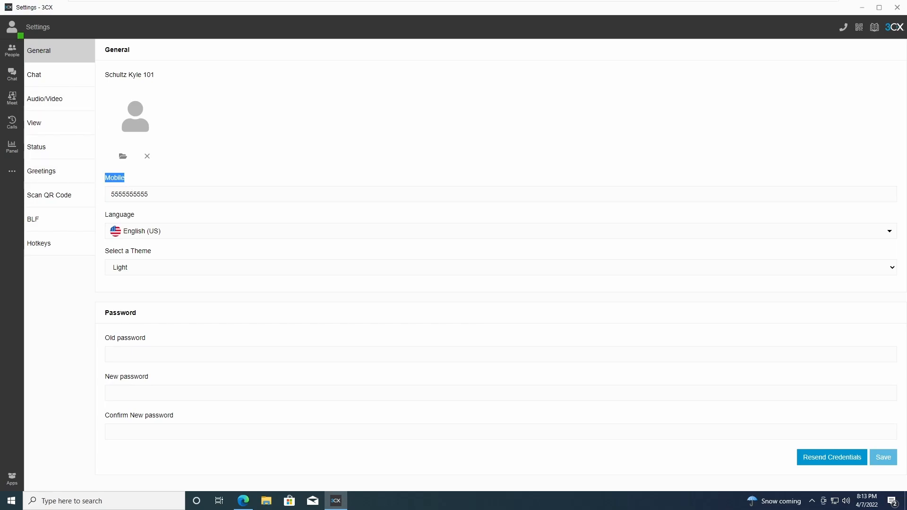
pyautogui.click(55, 149)
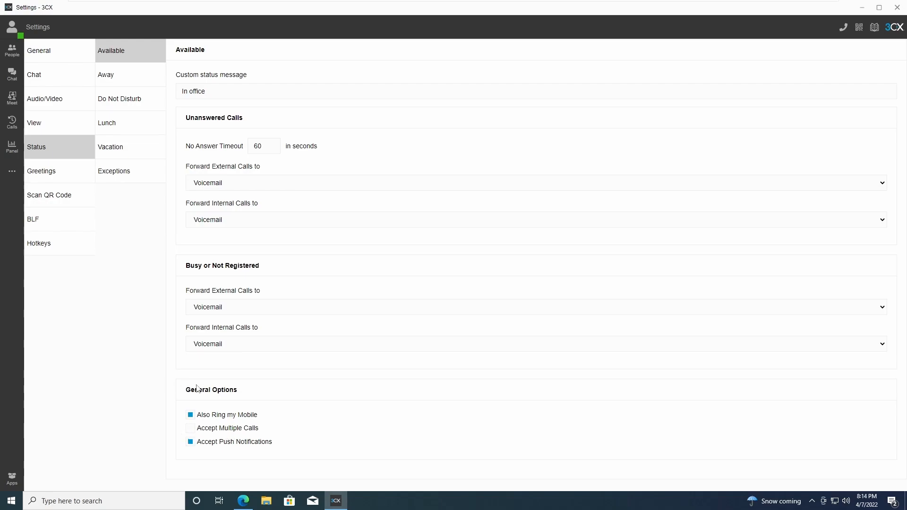
# Tick Accept Multiple Calls in the Available profile's General Options.
pyautogui.moveTo(180, 269); pyautogui.dragTo(288, 346)
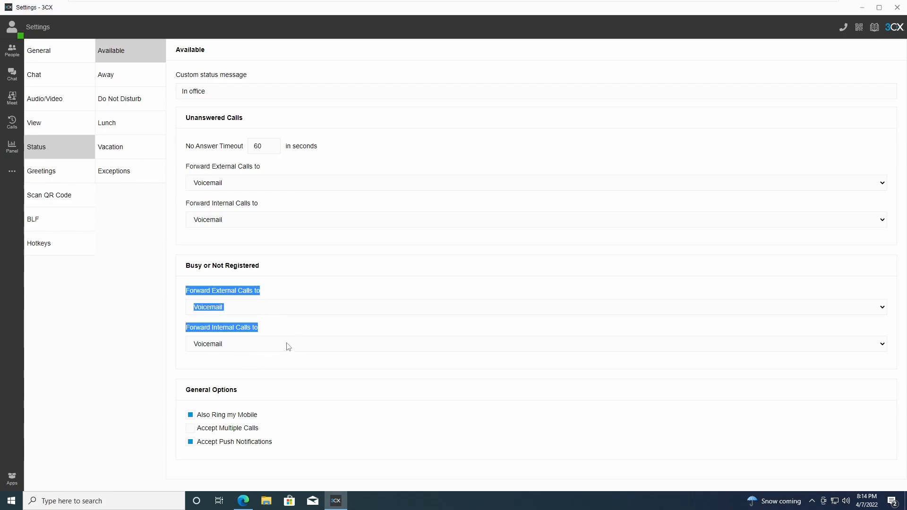
pyautogui.click(190, 429)
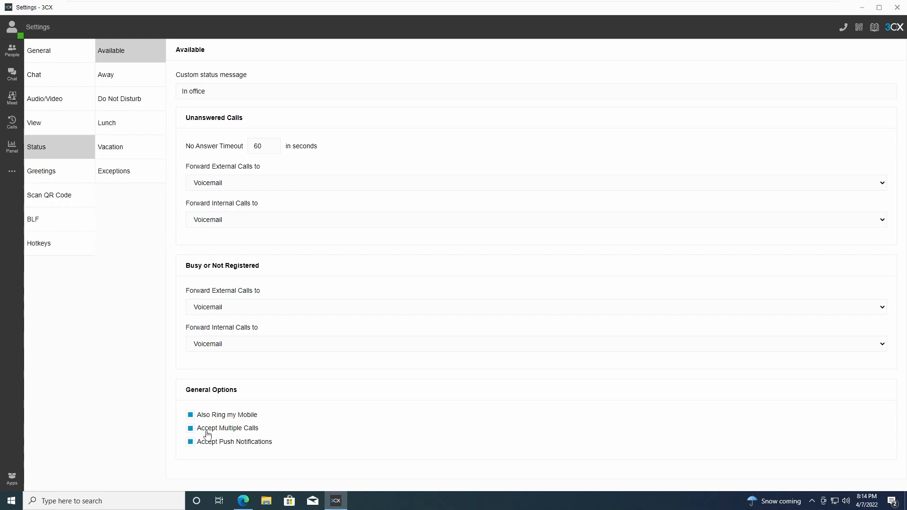
pyautogui.moveTo(182, 121); pyautogui.dragTo(275, 162)
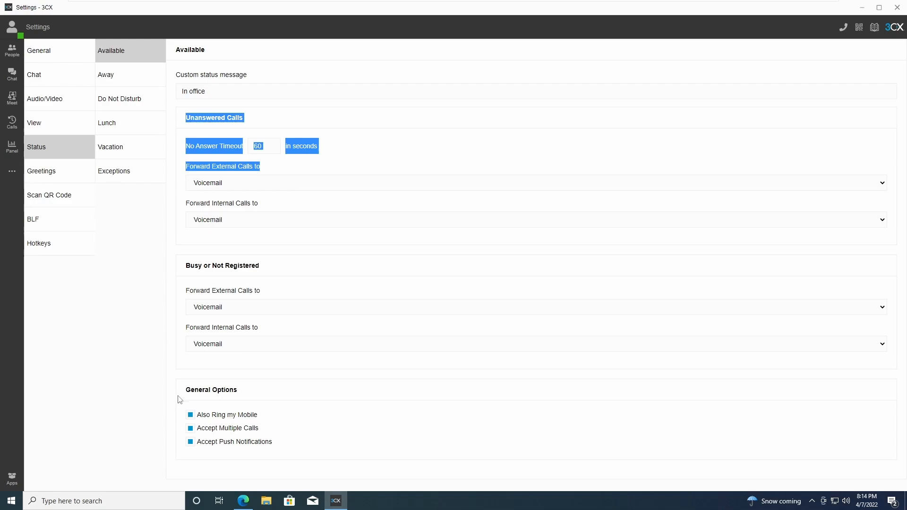
pyautogui.click(218, 453)
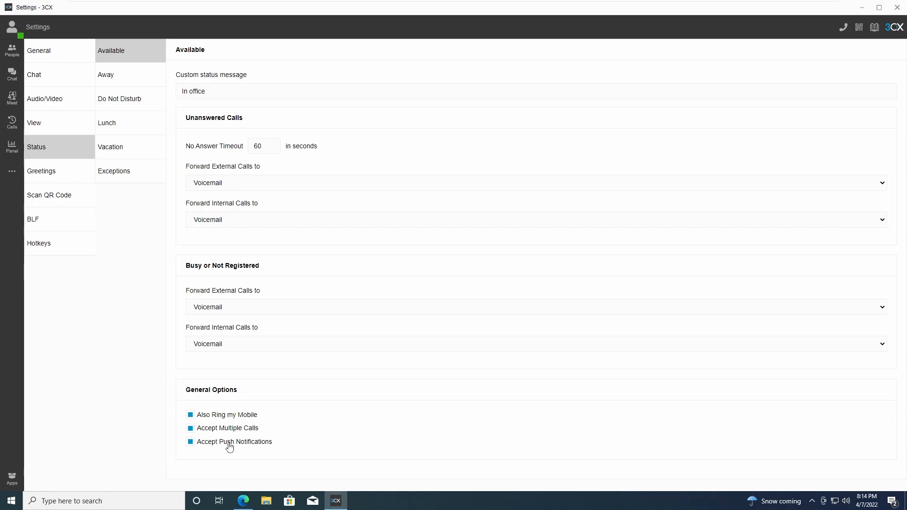
# Untick Accept Push Notifications for the Vacation profile and go to Greetings settings.
pyautogui.click(122, 148)
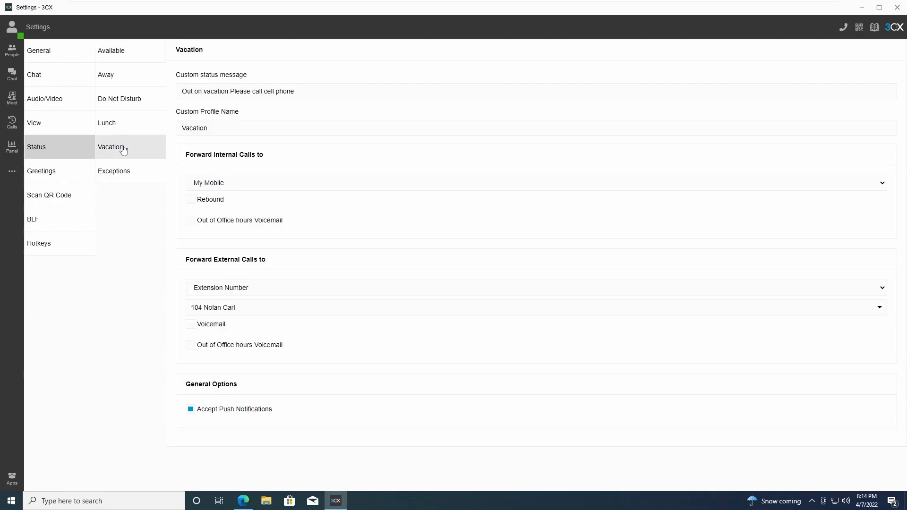
pyautogui.click(191, 409)
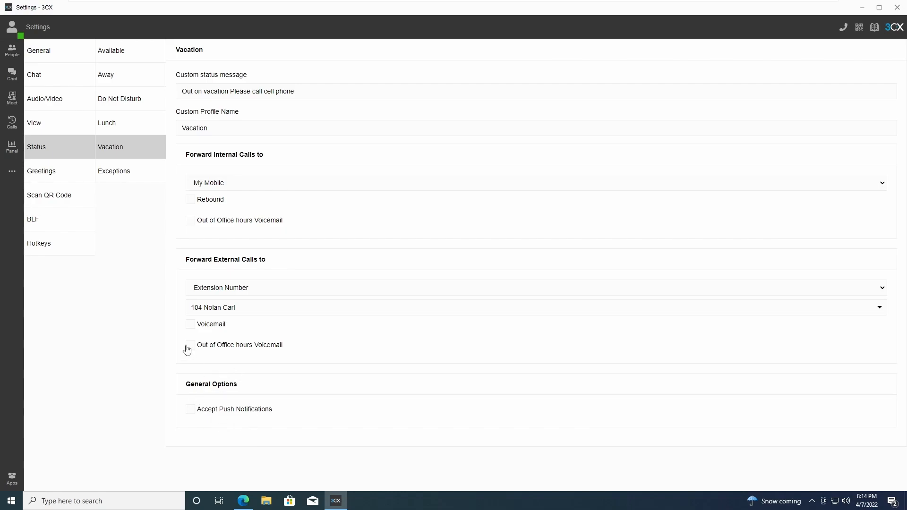
pyautogui.click(57, 172)
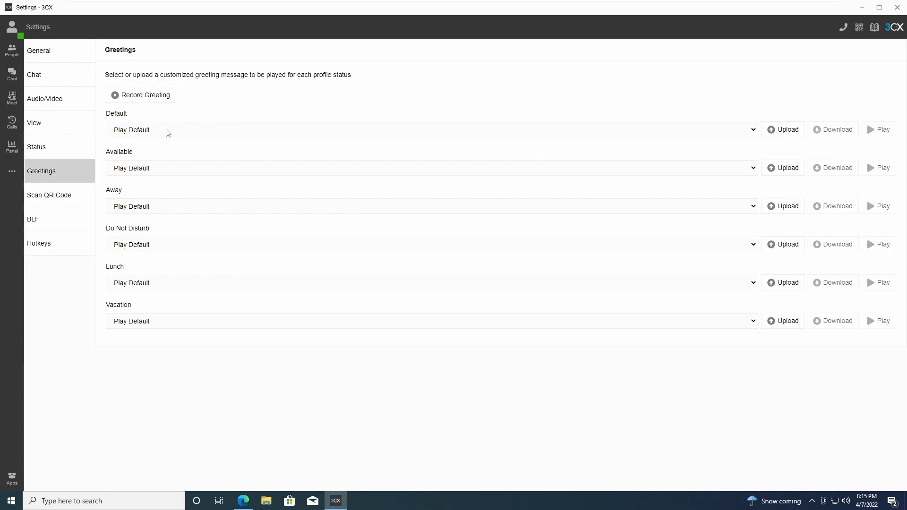
pyautogui.doubleClick(131, 116)
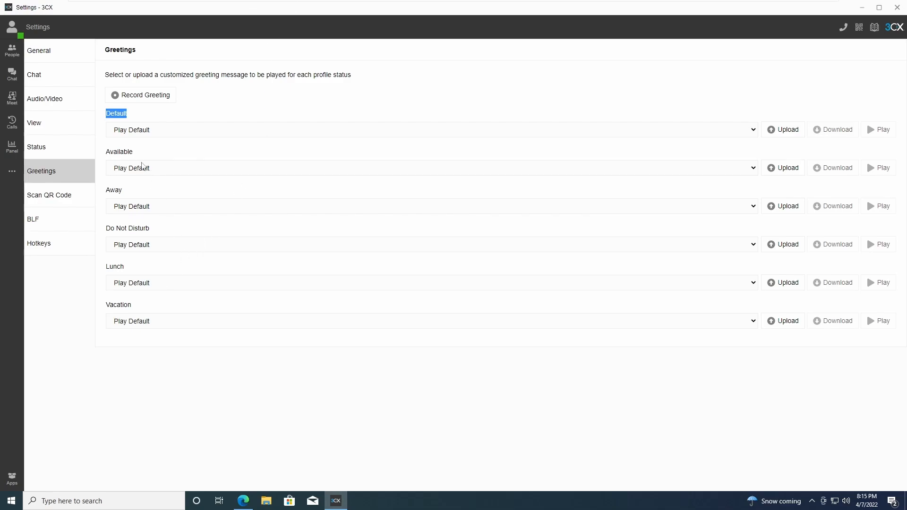
pyautogui.click(139, 116)
pyautogui.click(12, 27)
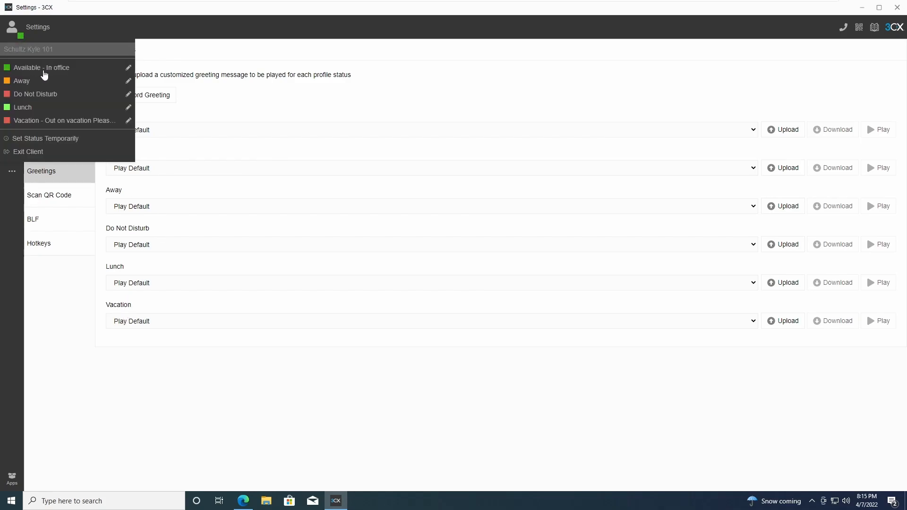
pyautogui.click(154, 297)
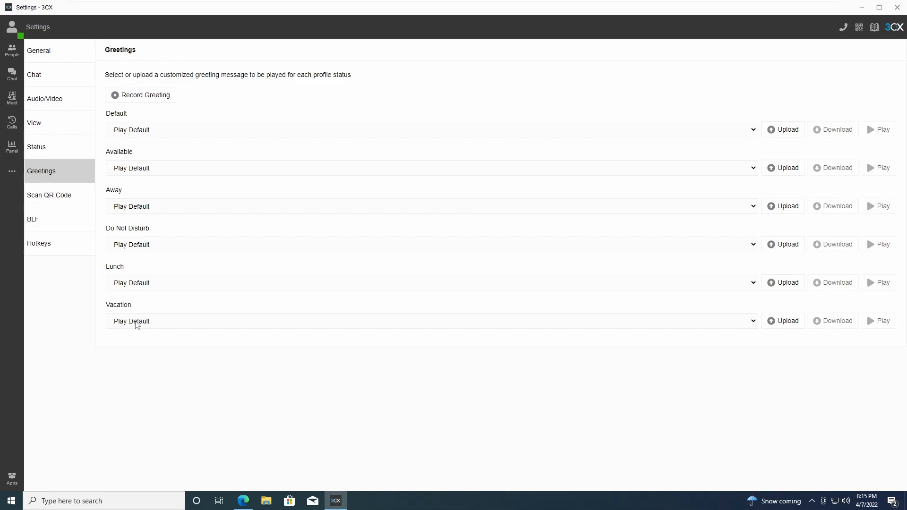
pyautogui.click(135, 323)
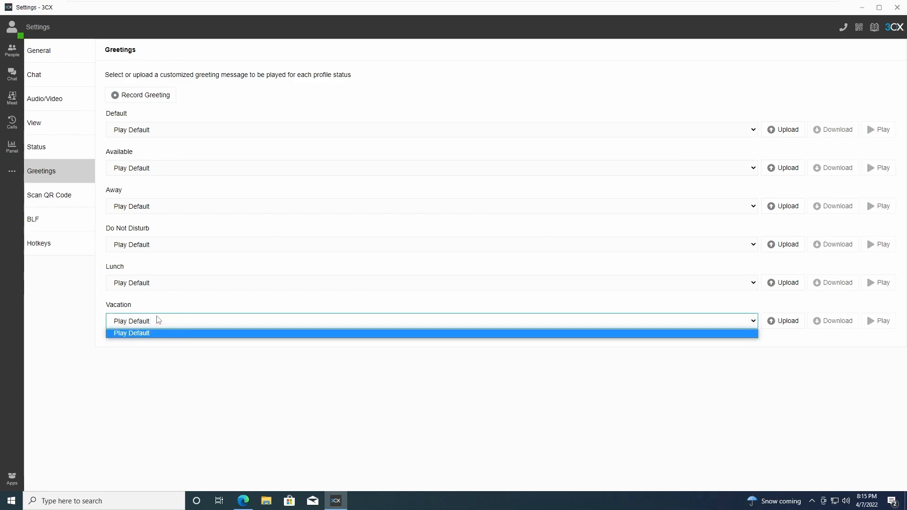
pyautogui.click(159, 323)
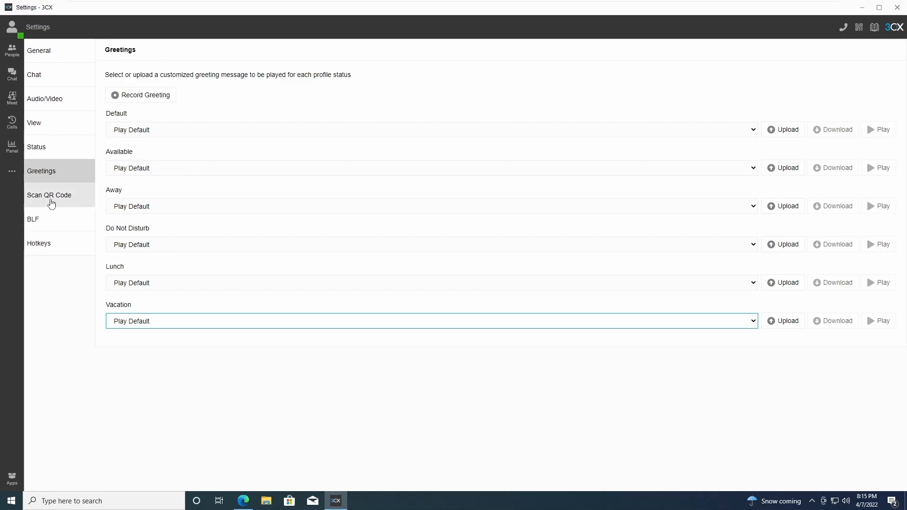
# Show the mobile provisioning QR code, then return to the People contact list.
pyautogui.click(52, 203)
pyautogui.moveTo(182, 91)
pyautogui.mouseDown()
pyautogui.moveTo(108, 152)
pyautogui.moveTo(182, 95)
pyautogui.mouseUp()
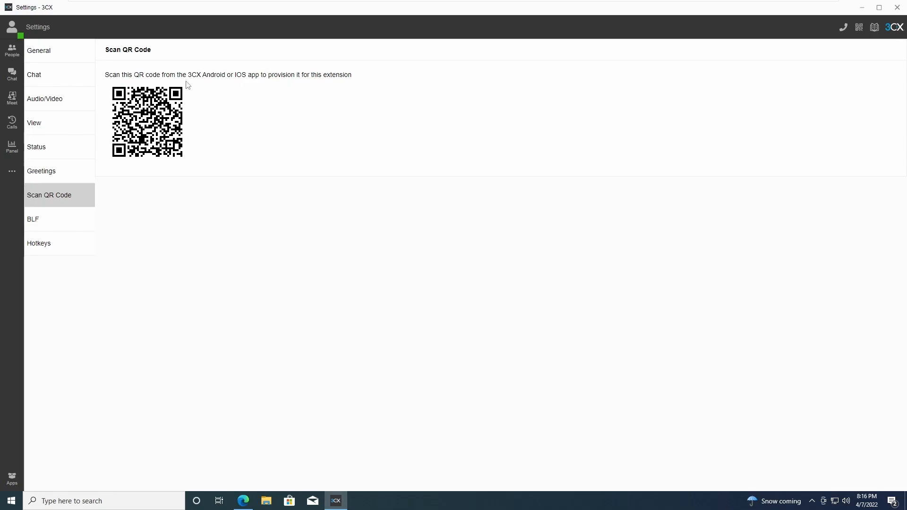
pyautogui.click(73, 58)
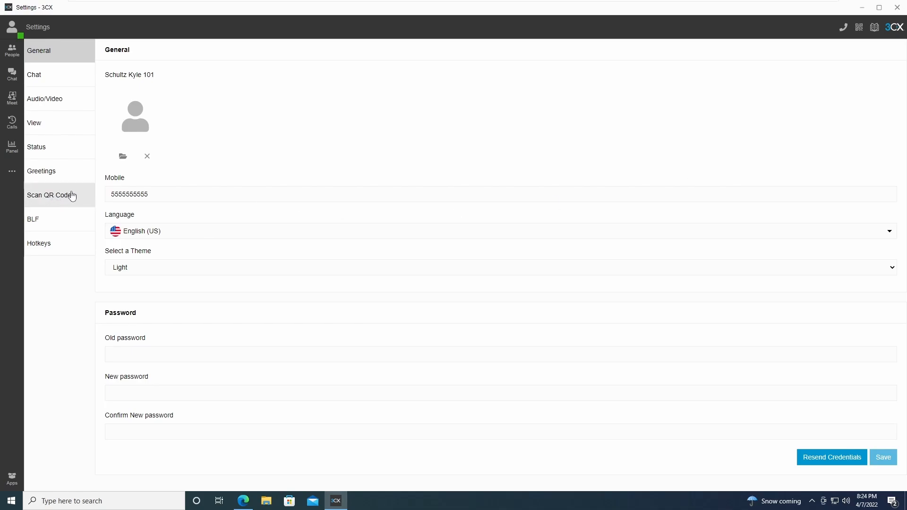
pyautogui.click(49, 201)
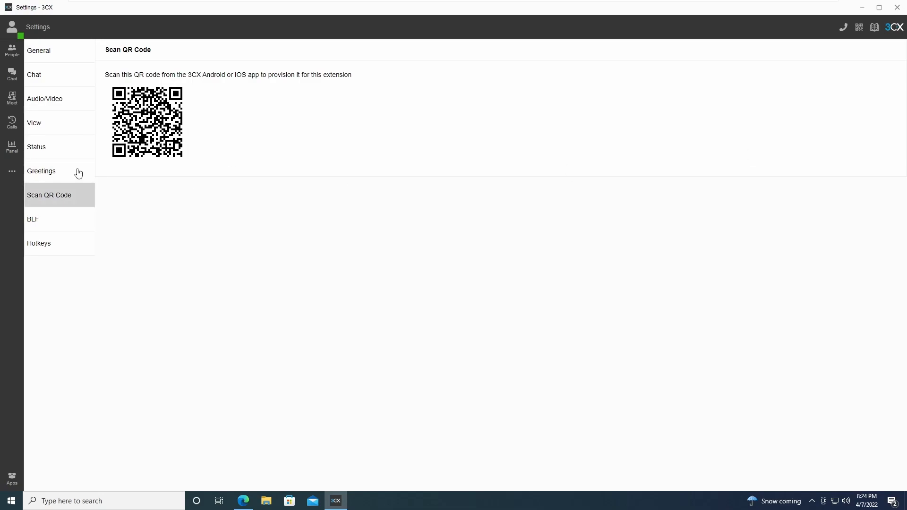
pyautogui.click(12, 51)
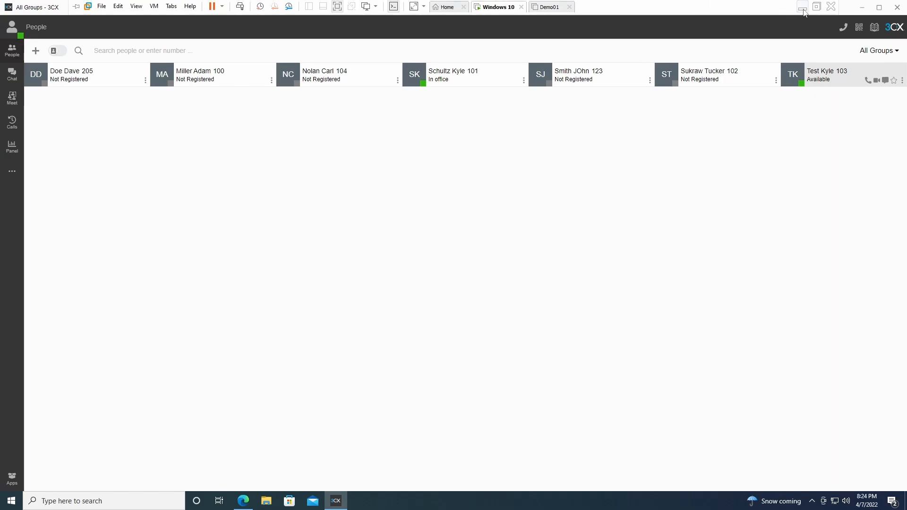
# Reveal and reposition the phone mirror, then enter a phone number in the dialer.
pyautogui.click(802, 6)
pyautogui.moveTo(370, 55); pyautogui.dragTo(455, 28)
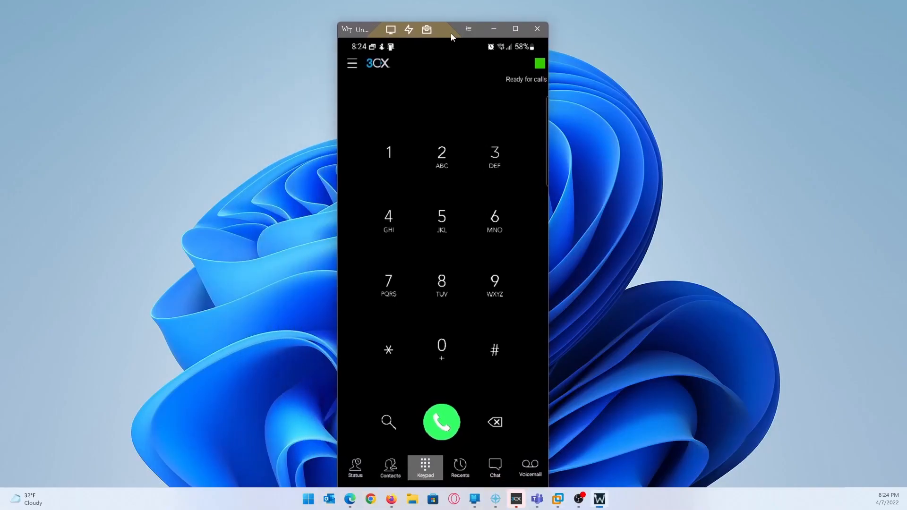
pyautogui.moveTo(457, 27); pyautogui.dragTo(459, 12)
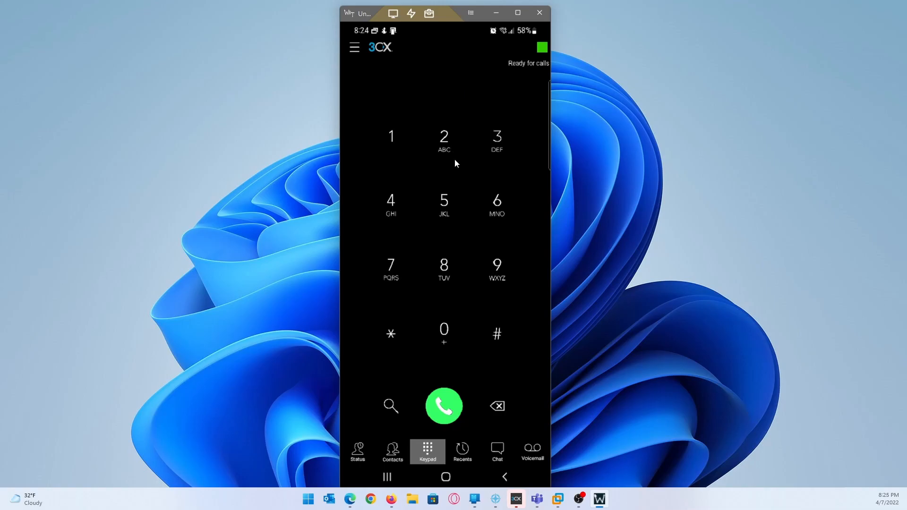
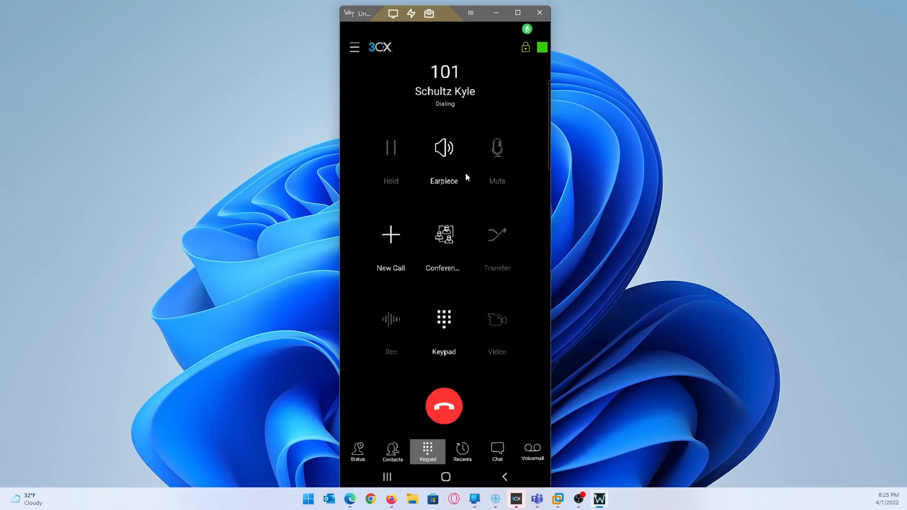
# Answer the incoming call from extension 103 and start a transfer.
pyautogui.click(568, 429)
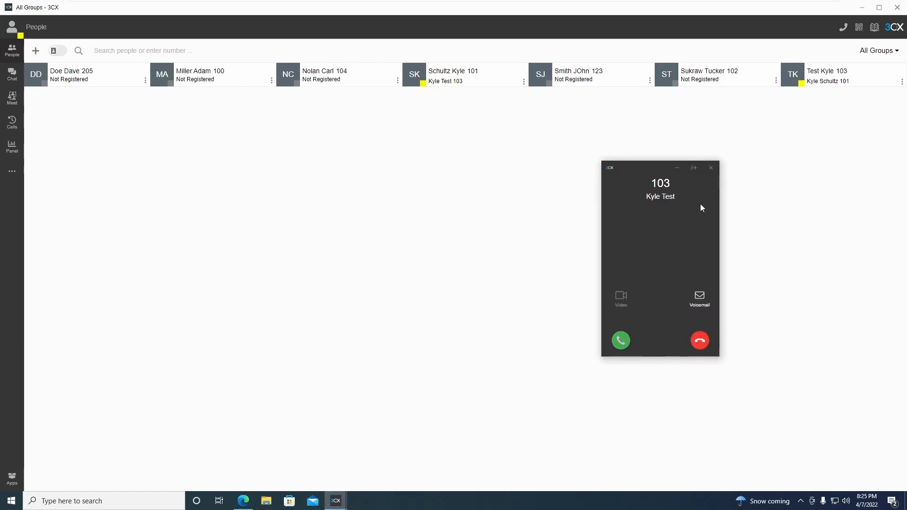
pyautogui.click(621, 340)
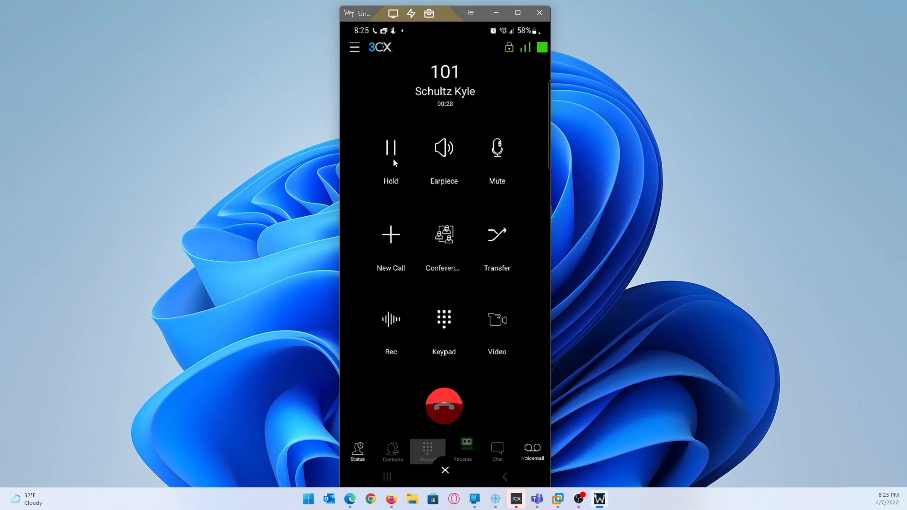
pyautogui.click(498, 236)
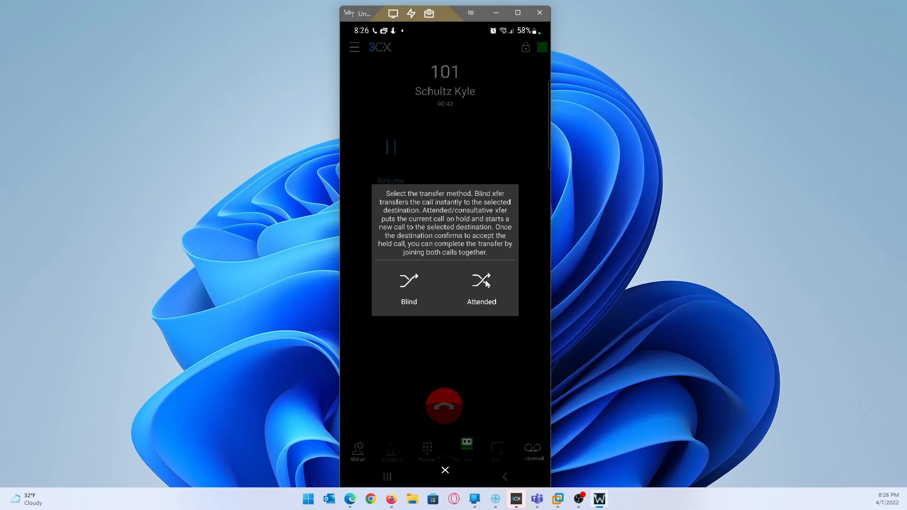
# Mute the virtual machine's speakers and return to the phone mirror.
pyautogui.moveTo(558, 499)
pyautogui.click(563, 439)
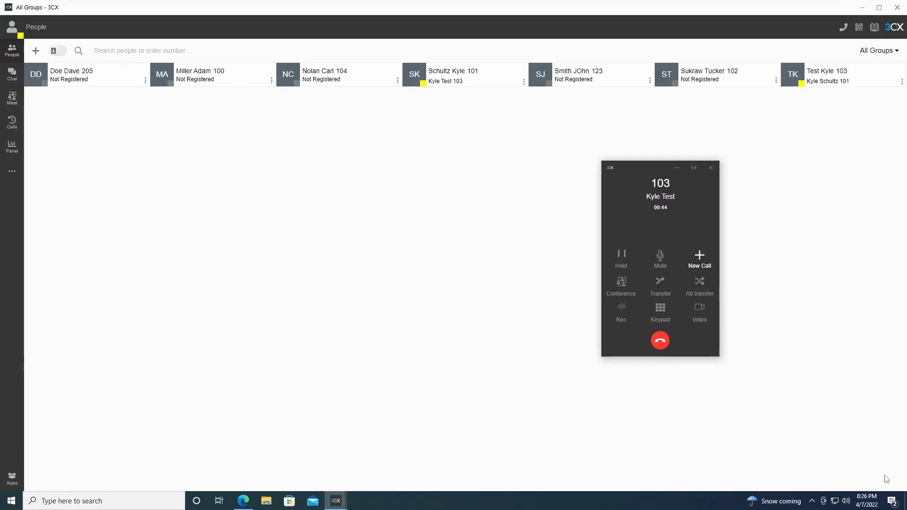
pyautogui.click(847, 501)
pyautogui.click(753, 479)
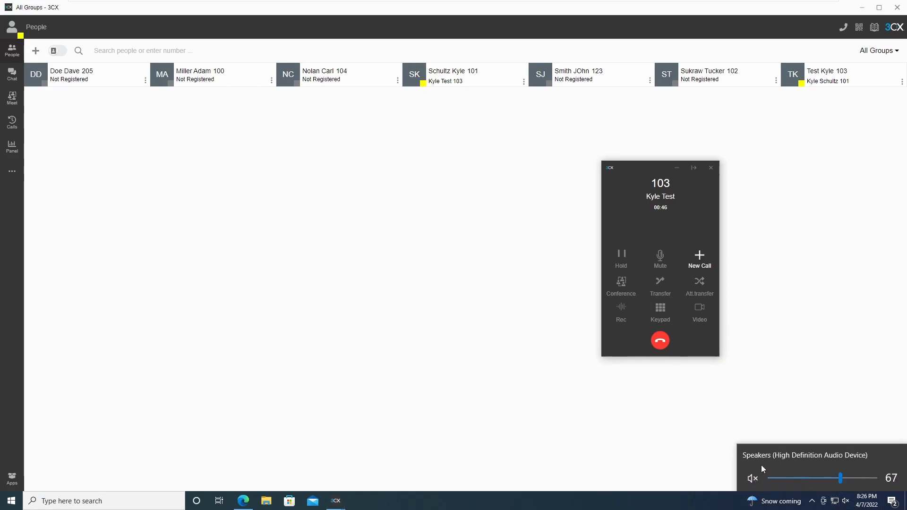
pyautogui.moveTo(736, 5)
pyautogui.click(803, 8)
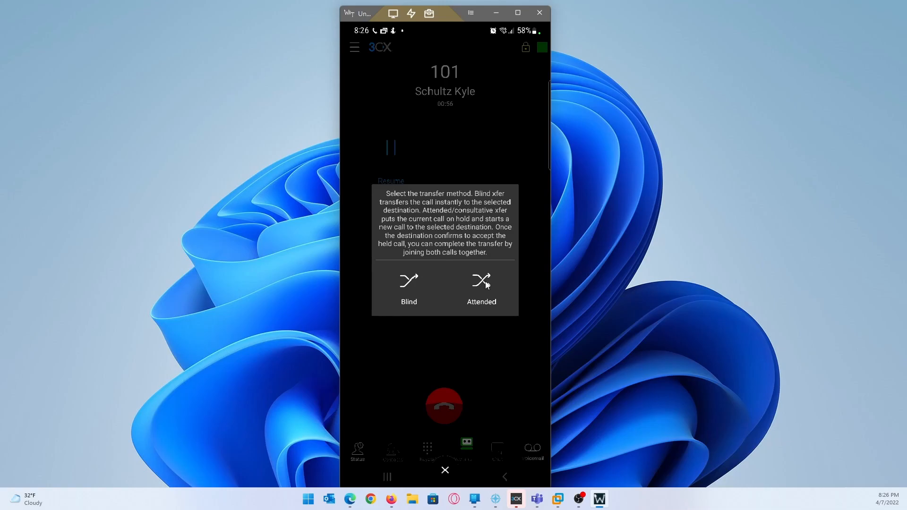
# Choose a Blind transfer and enter the target extension number.
pyautogui.click(408, 284)
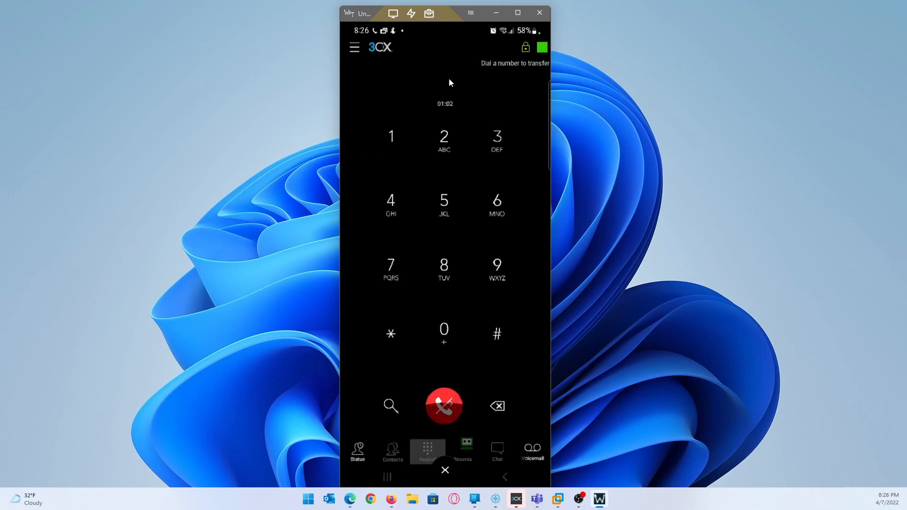
pyautogui.write('tu')
pyautogui.write('10')
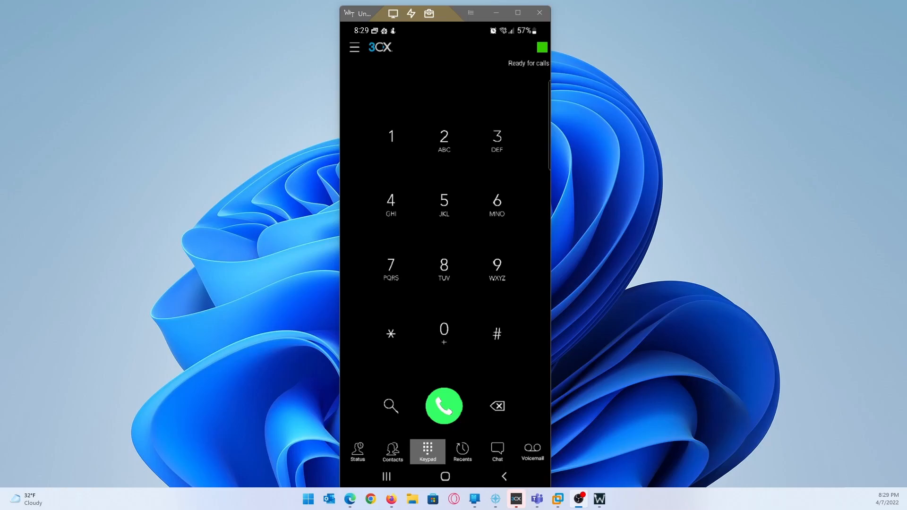
# On the Status list, review the action menus for extensions 205 and 103, then open extension 101's chat.
pyautogui.click(358, 453)
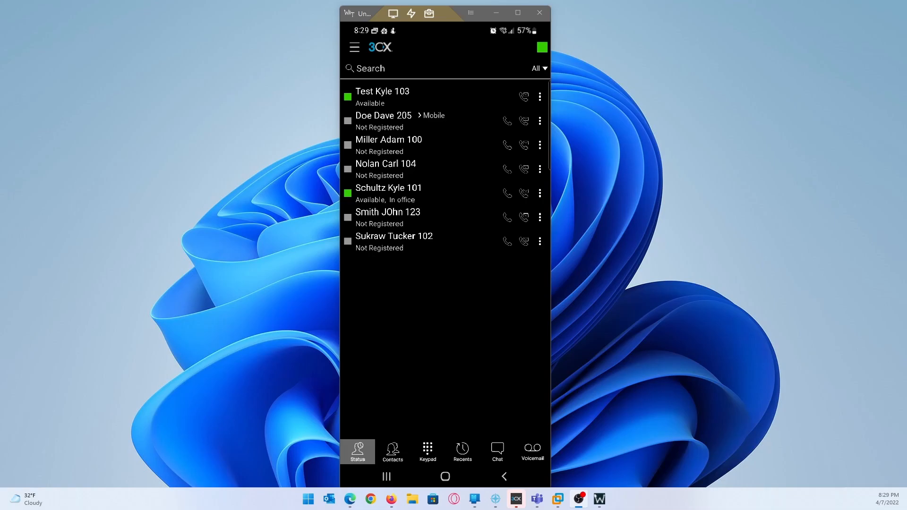
pyautogui.click(540, 121)
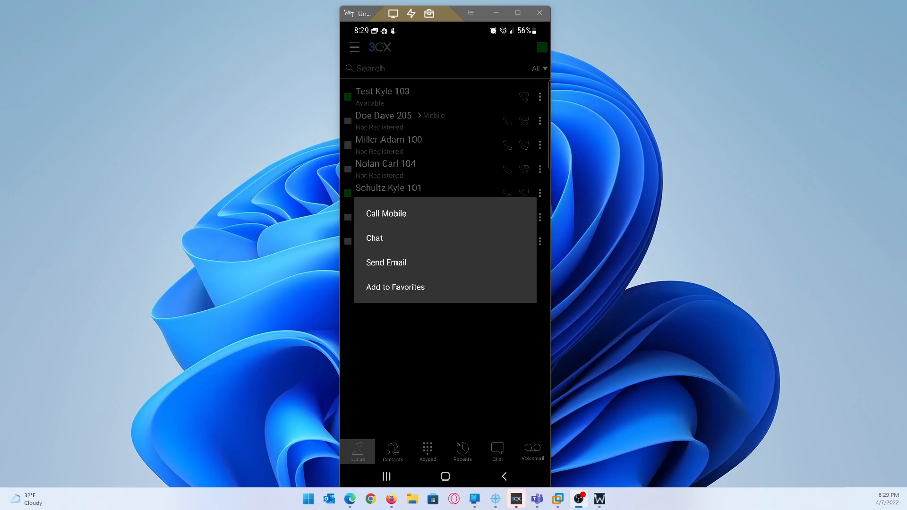
pyautogui.press('Escape')
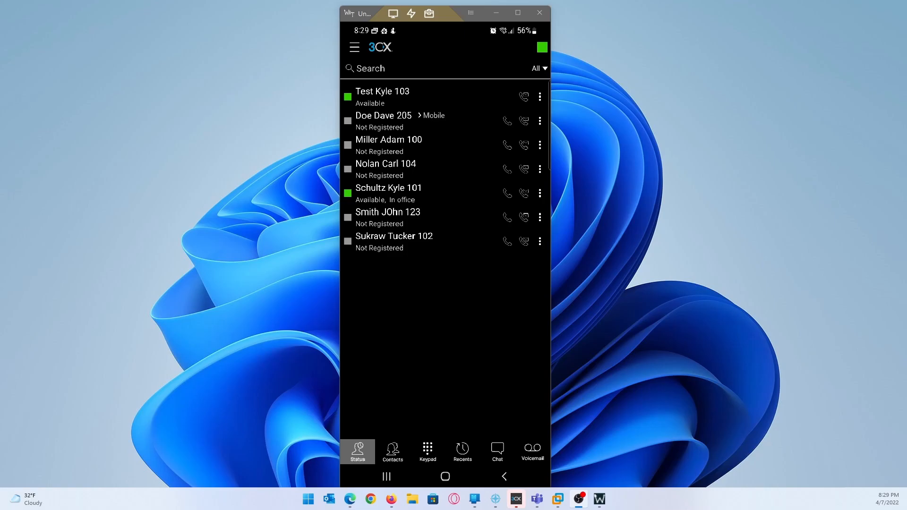
pyautogui.click(540, 97)
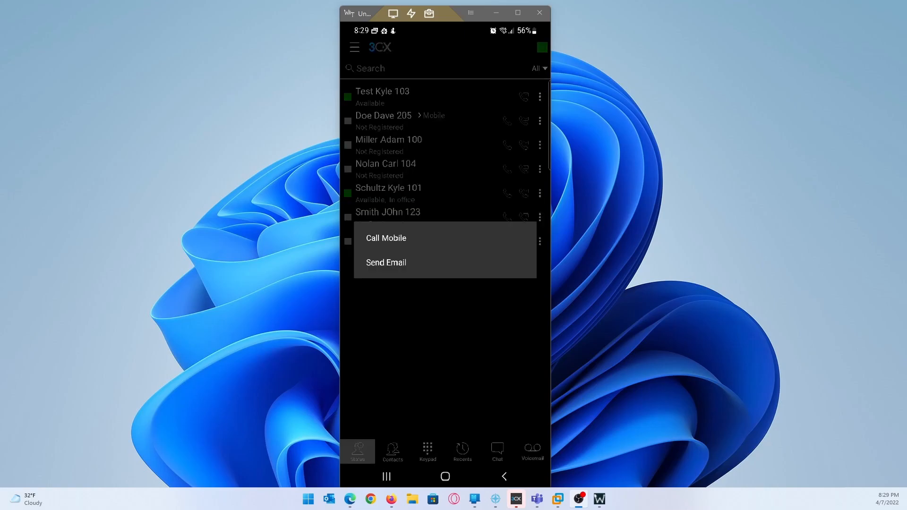
pyautogui.press('Escape')
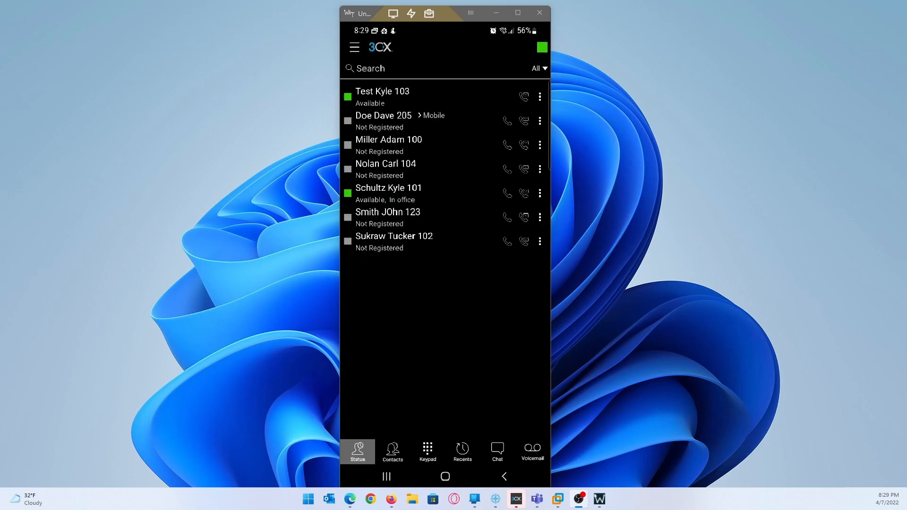
pyautogui.click(540, 121)
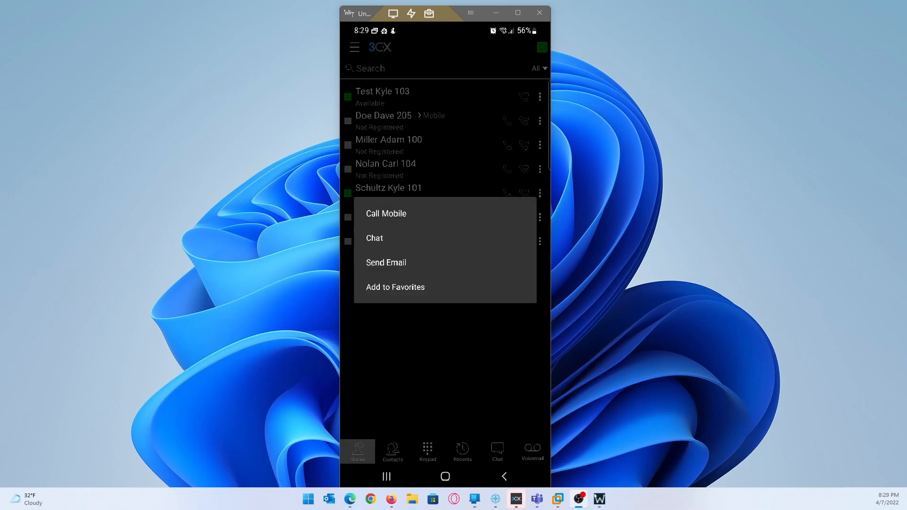
pyautogui.press('Escape')
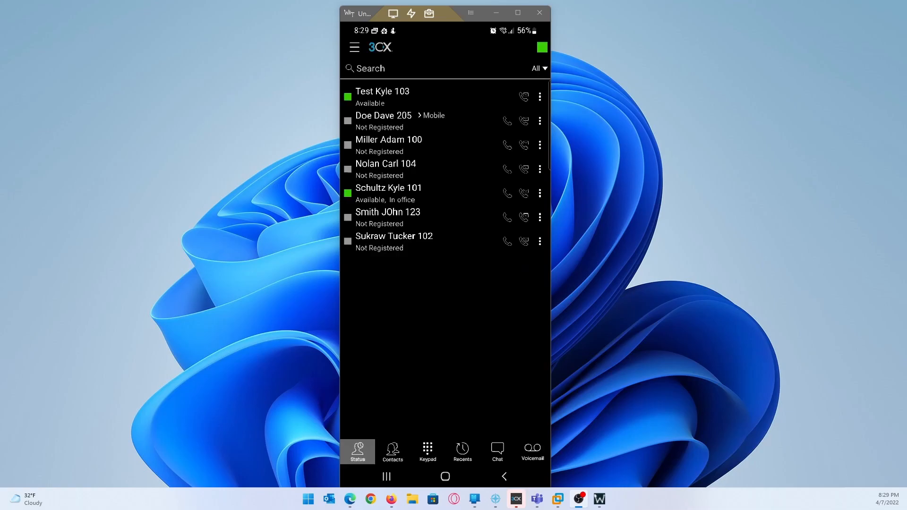
pyautogui.click(497, 452)
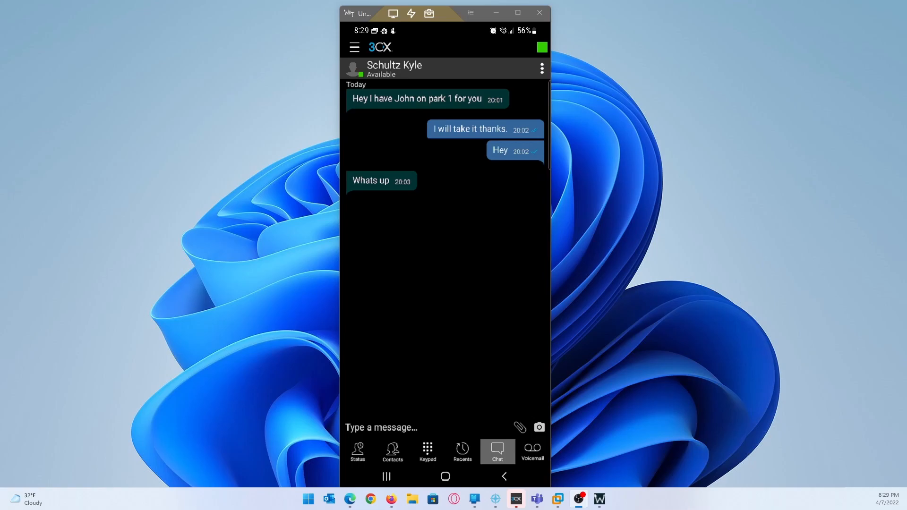
# Send the message 'Hey' in extension 101's chat.
pyautogui.click(355, 427)
pyautogui.write('Hey')
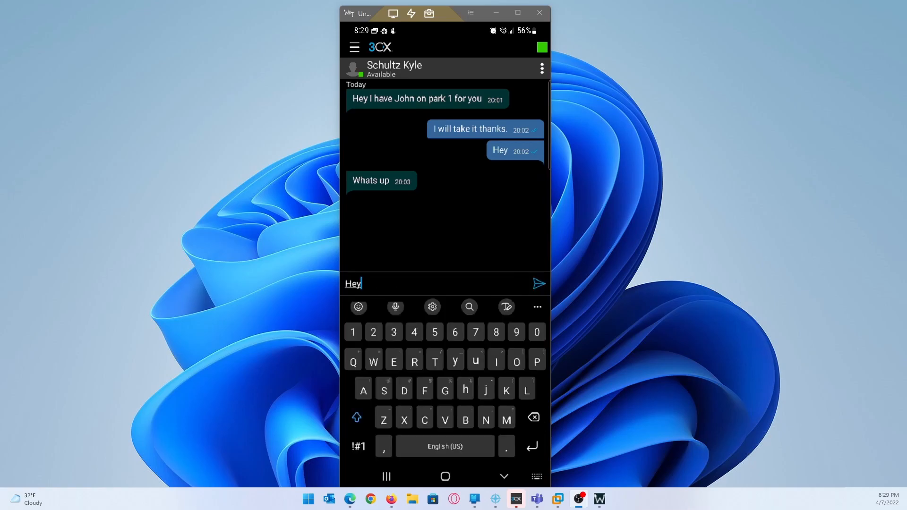
pyautogui.press('Return')
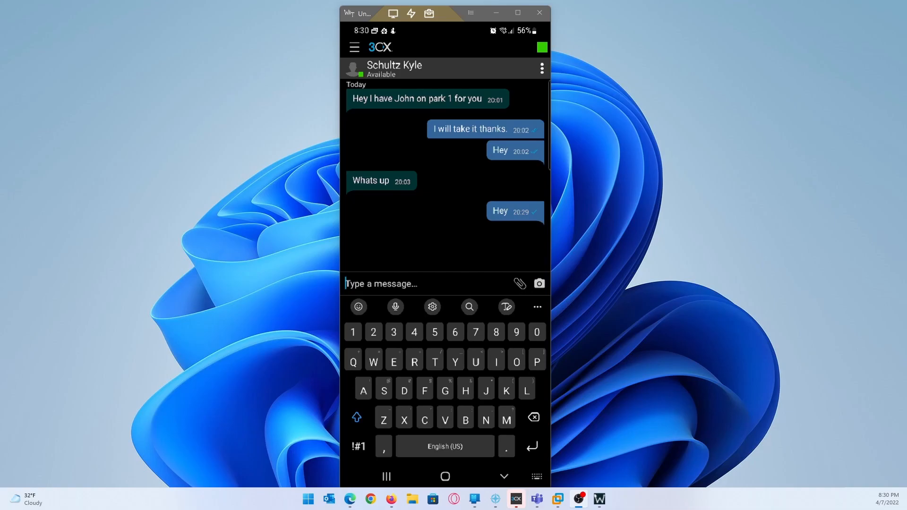
pyautogui.press('Escape')
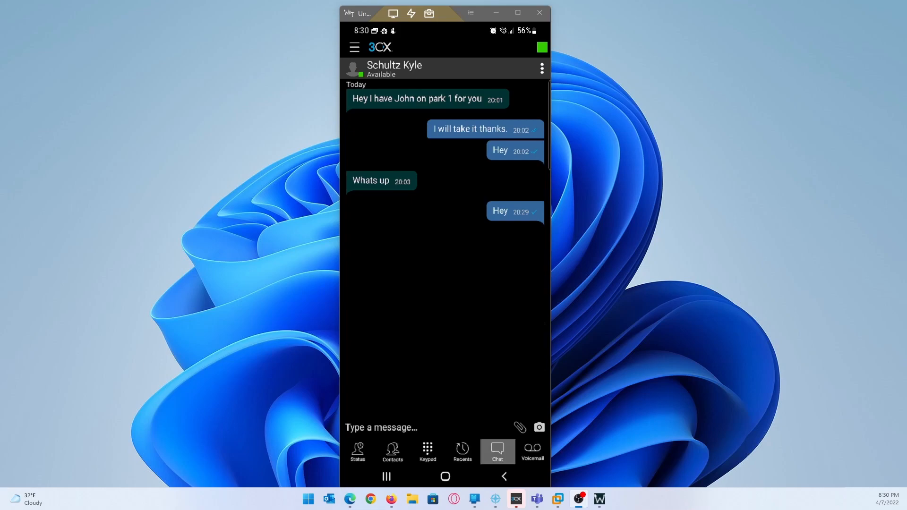
# Return to the extension Status list.
pyautogui.click(358, 451)
pyautogui.moveTo(558, 499)
pyautogui.click(555, 450)
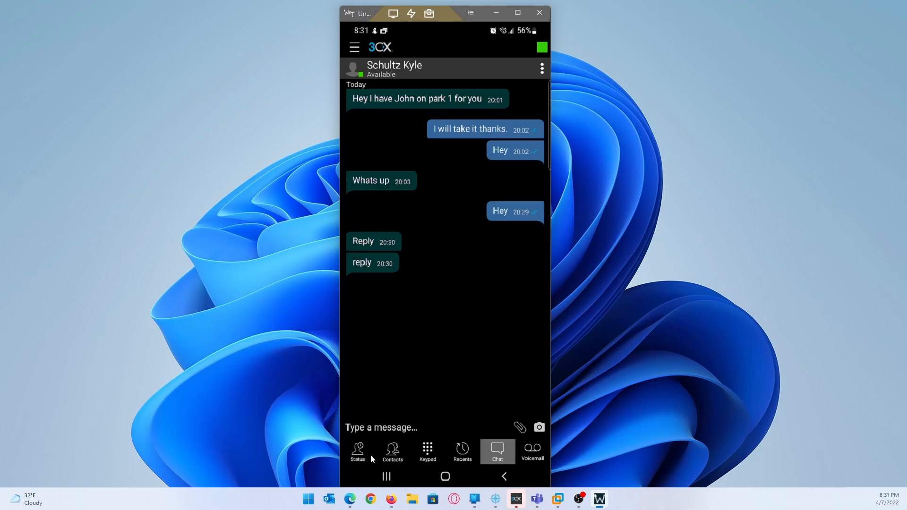
pyautogui.click(371, 456)
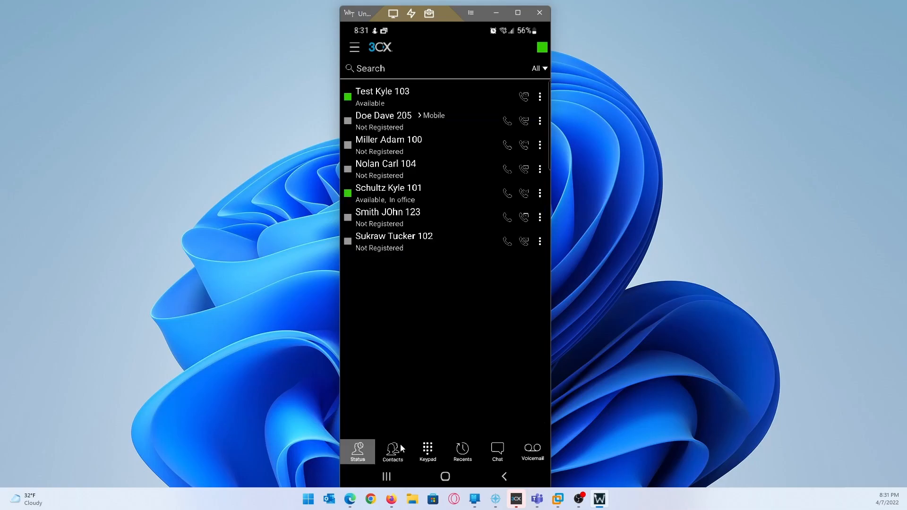
# Switch to the Contacts list on the way to the call history.
pyautogui.click(401, 444)
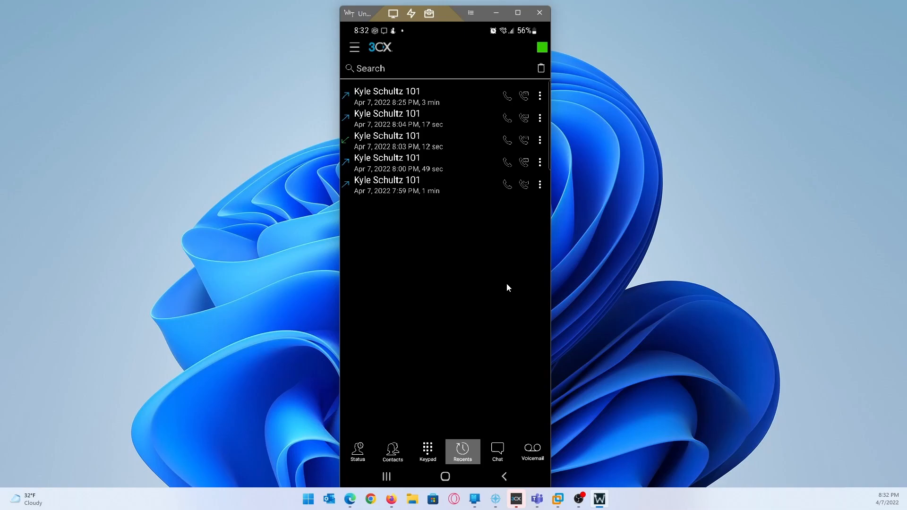
# Check the voicemail inbox, scrolling through its contents.
pyautogui.click(533, 456)
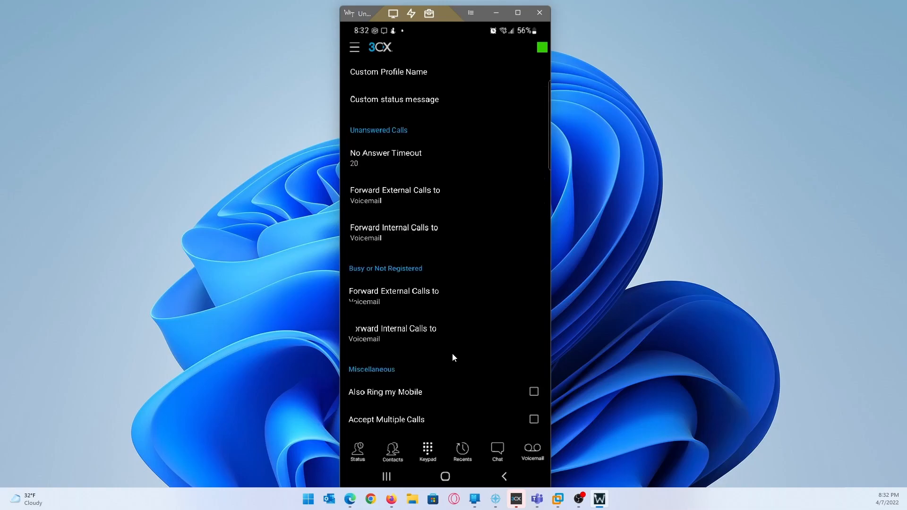
pyautogui.scroll(-1, 452, 358)
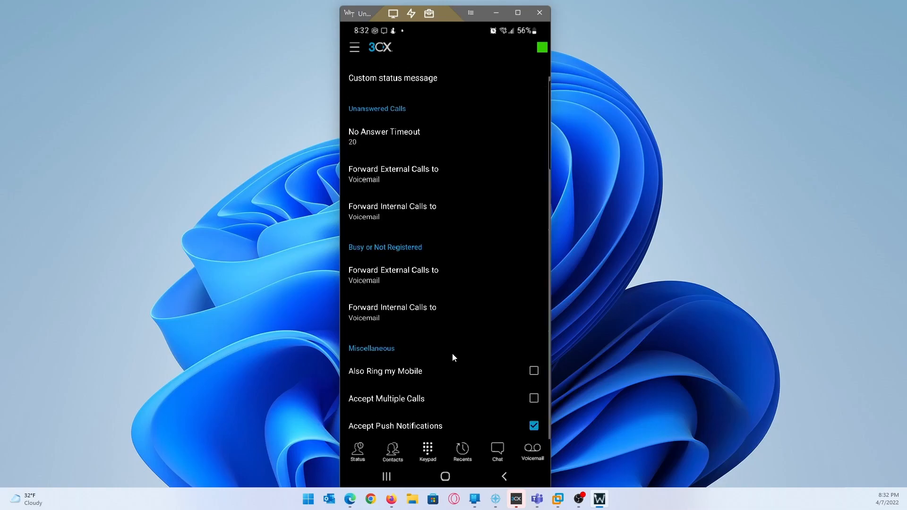
pyautogui.scroll(1, 452, 358)
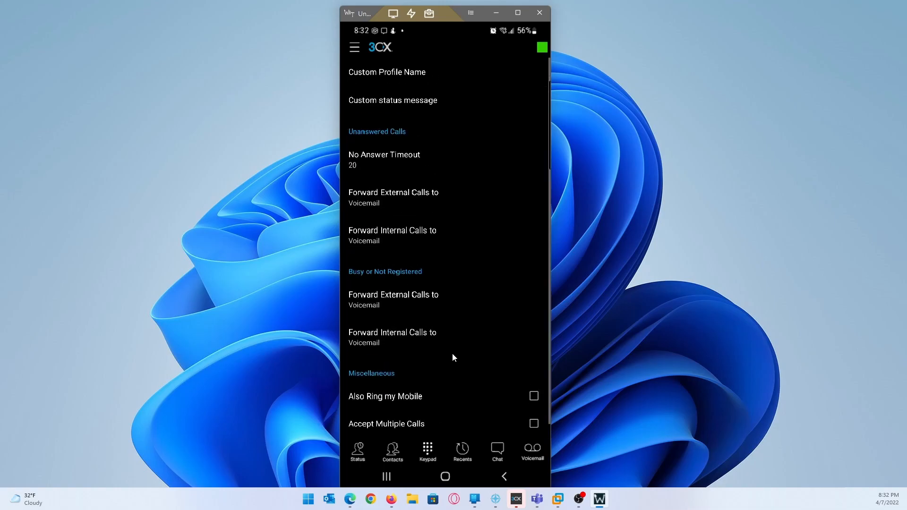